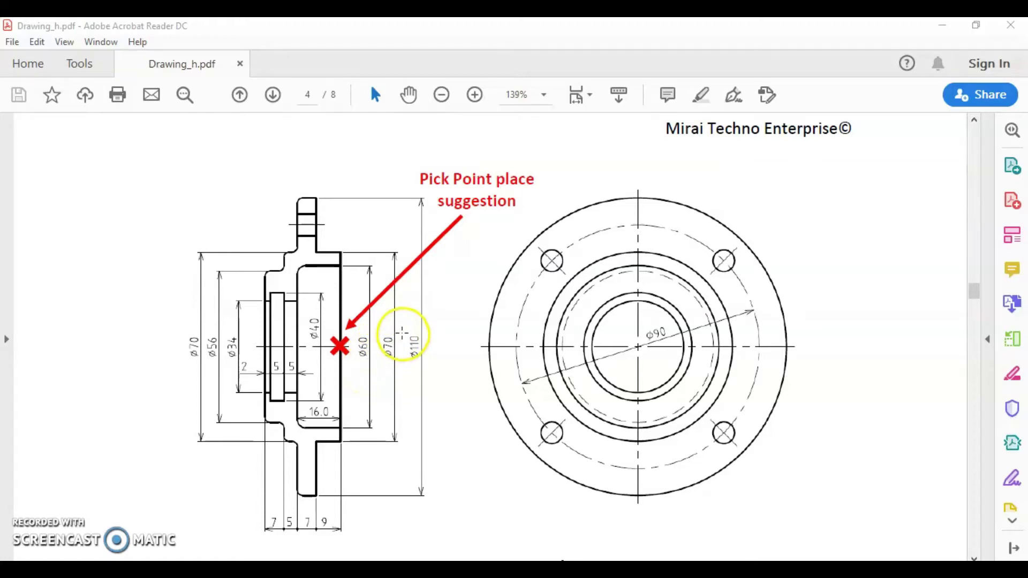
Step: Scroll Drawing_h.pdf from the Figure 8 Lid past the bolts to the page 5 Washer, M6 Nut and Stopper Bolt figures
scroll(402, 337, "down", 3)
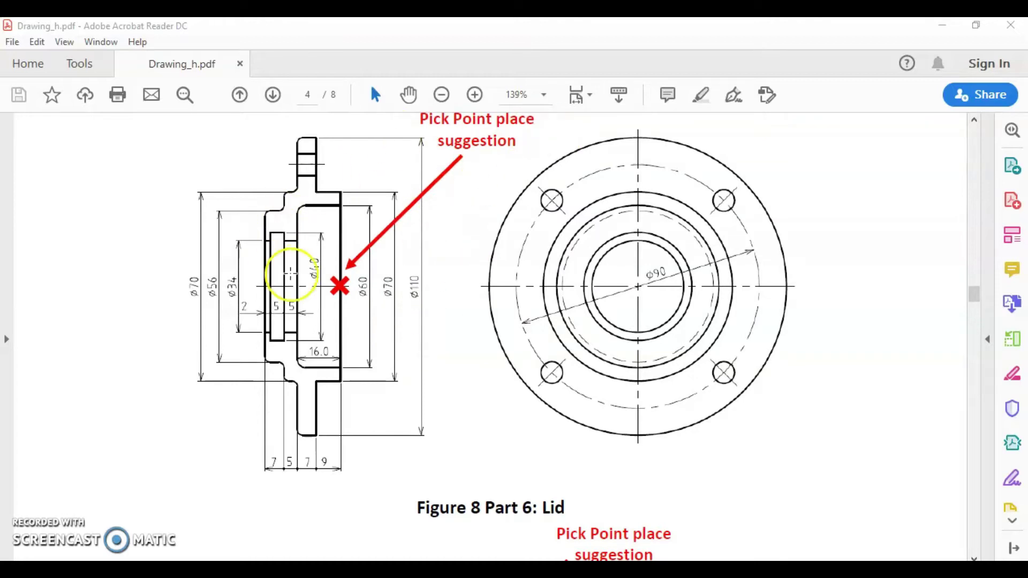
scroll(321, 268, "down", 4)
scroll(315, 268, "down", 12)
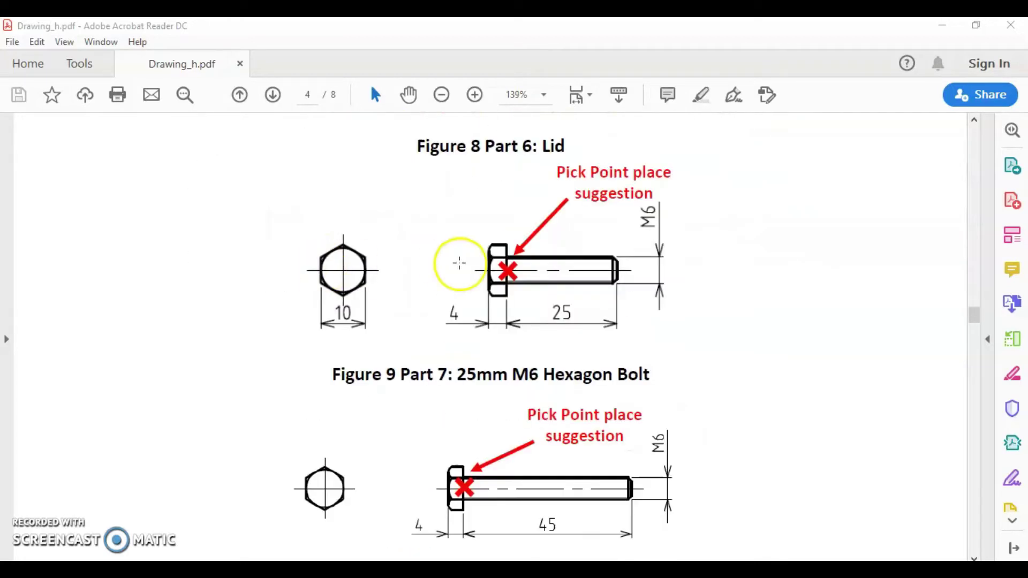
scroll(473, 322, "down", 4)
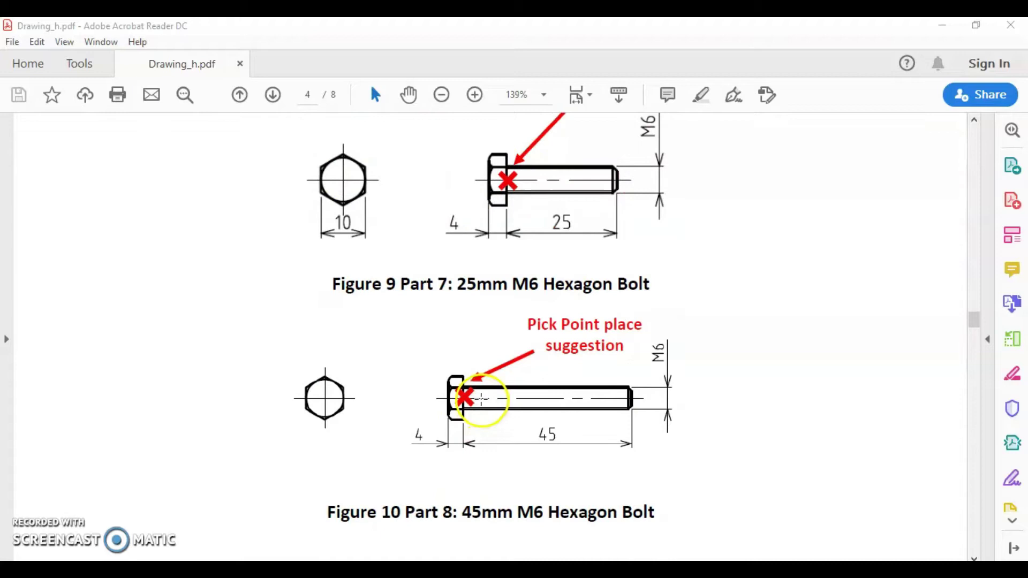
scroll(616, 204, "up", 3)
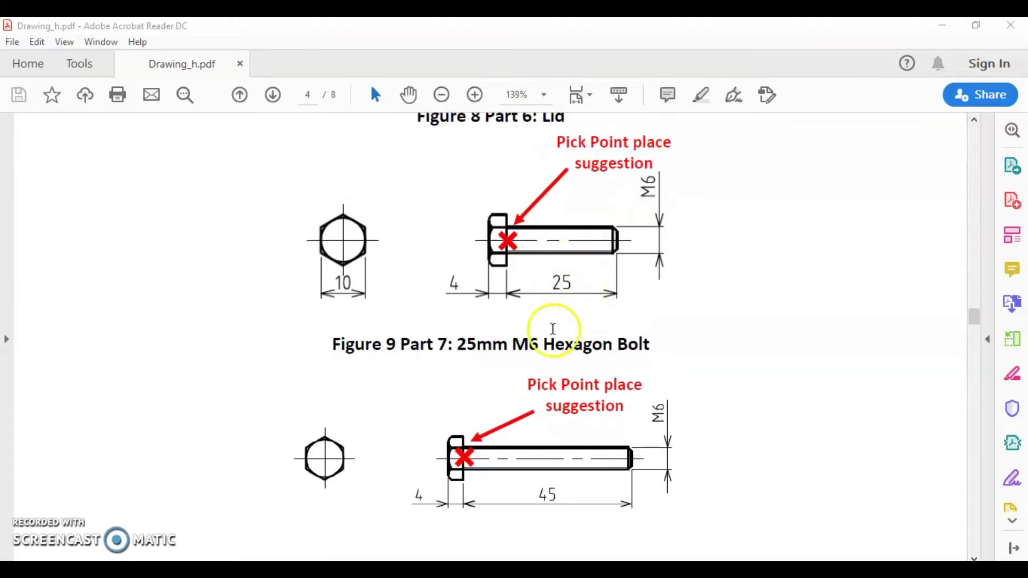
scroll(504, 471, "down", 4)
scroll(504, 471, "down", 8)
scroll(507, 473, "down", 5)
scroll(507, 465, "down", 15)
scroll(507, 455, "up", 5)
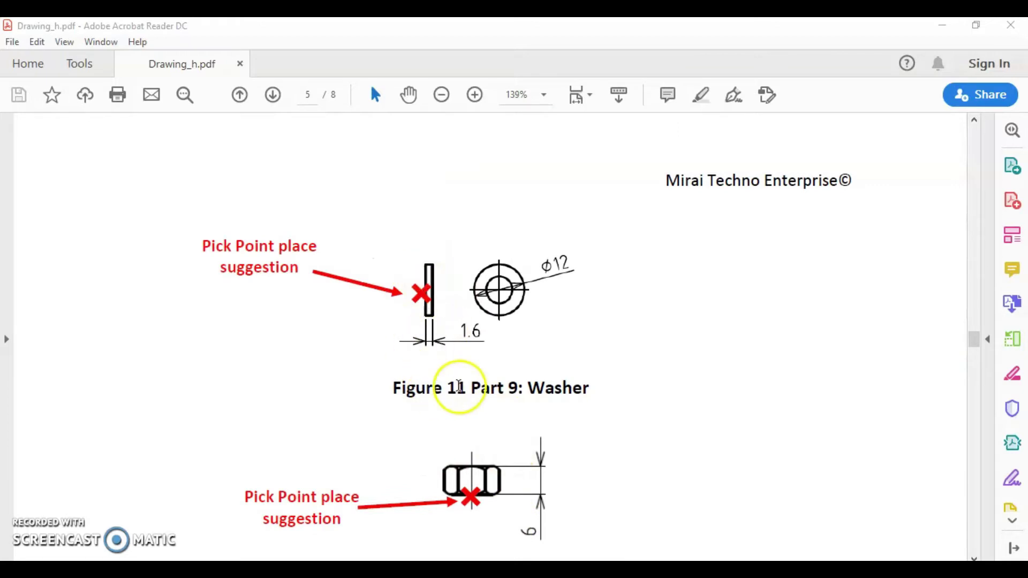
scroll(485, 370, "down", 3)
scroll(485, 371, "down", 4)
scroll(475, 374, "down", 5)
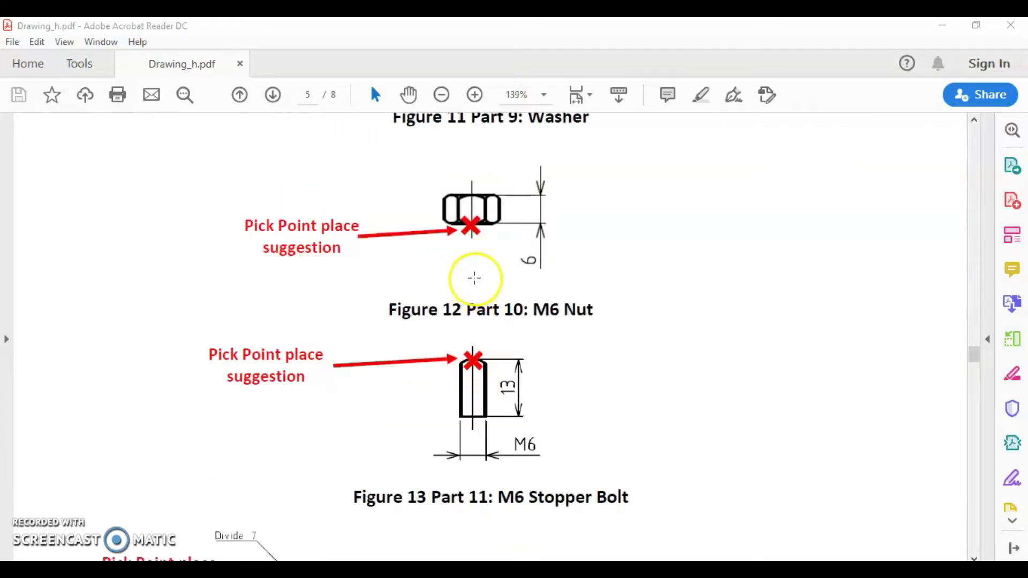
scroll(474, 268, "up", 3)
scroll(460, 348, "down", 1)
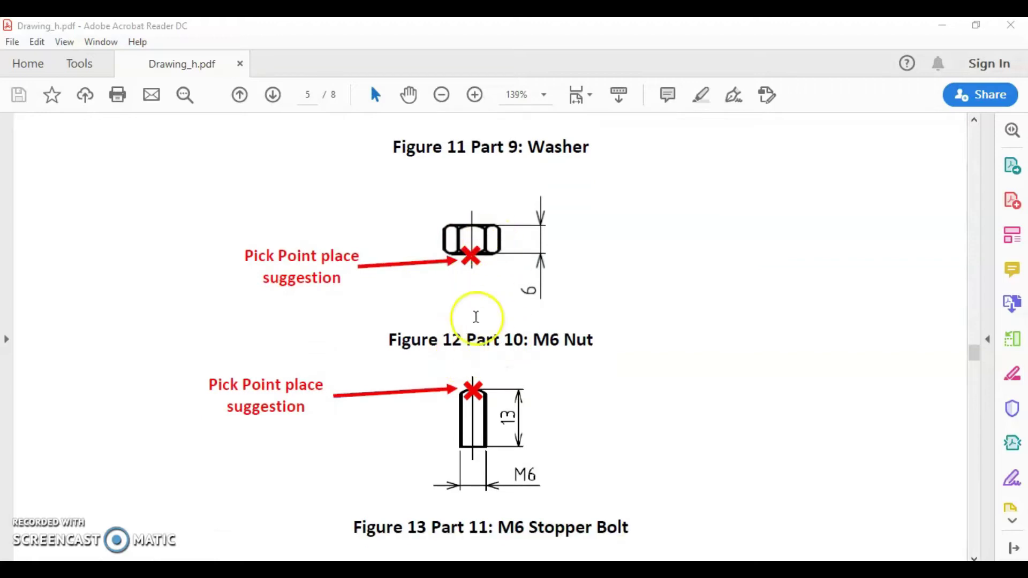
scroll(481, 348, "down", 3)
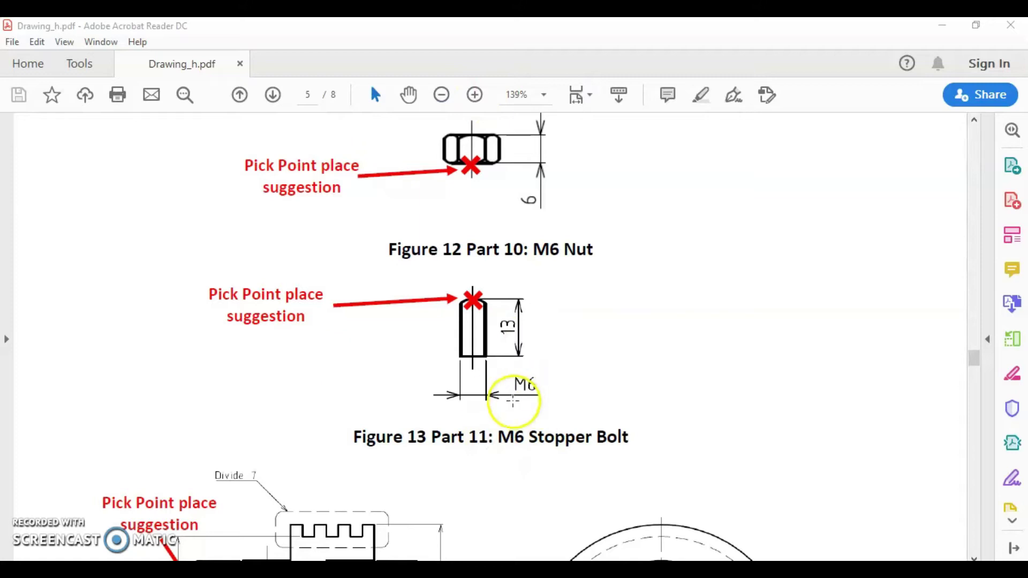
scroll(511, 348, "up", 4)
scroll(473, 351, "up", 10)
scroll(473, 347, "up", 4)
scroll(476, 345, "up", 3)
scroll(472, 345, "up", 5)
scroll(470, 344, "up", 3)
scroll(426, 394, "down", 3)
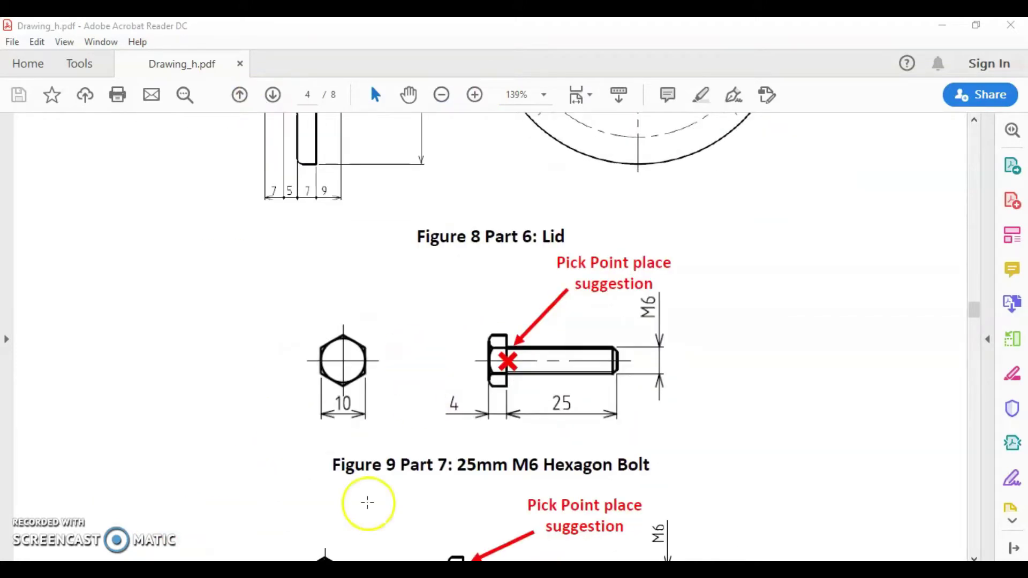
scroll(481, 436, "down", 3)
scroll(535, 474, "down", 3)
scroll(527, 475, "down", 3)
scroll(525, 475, "down", 3)
scroll(526, 475, "down", 5)
scroll(525, 471, "down", 3)
scroll(525, 472, "up", 2)
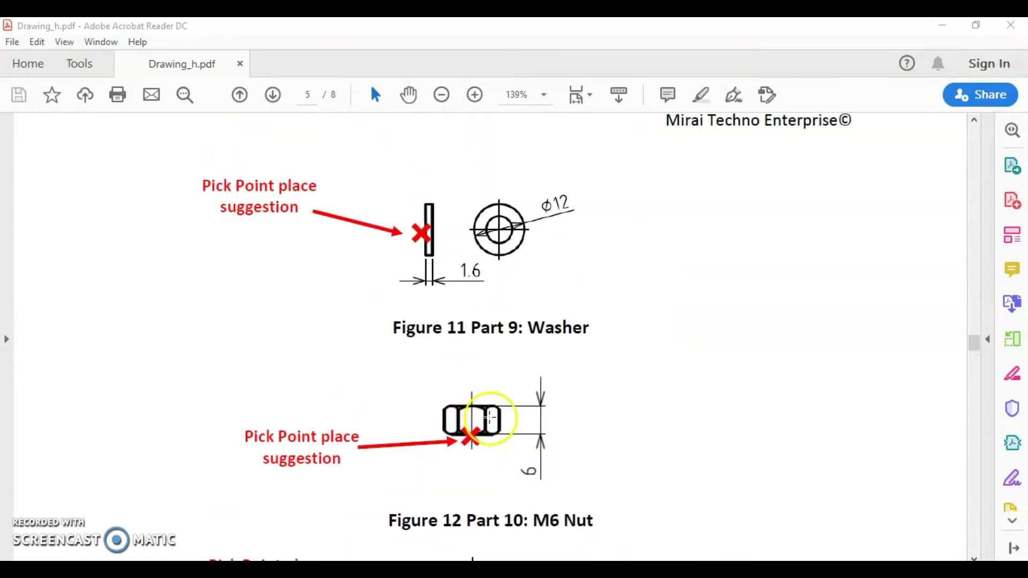
scroll(452, 450, "down", 3)
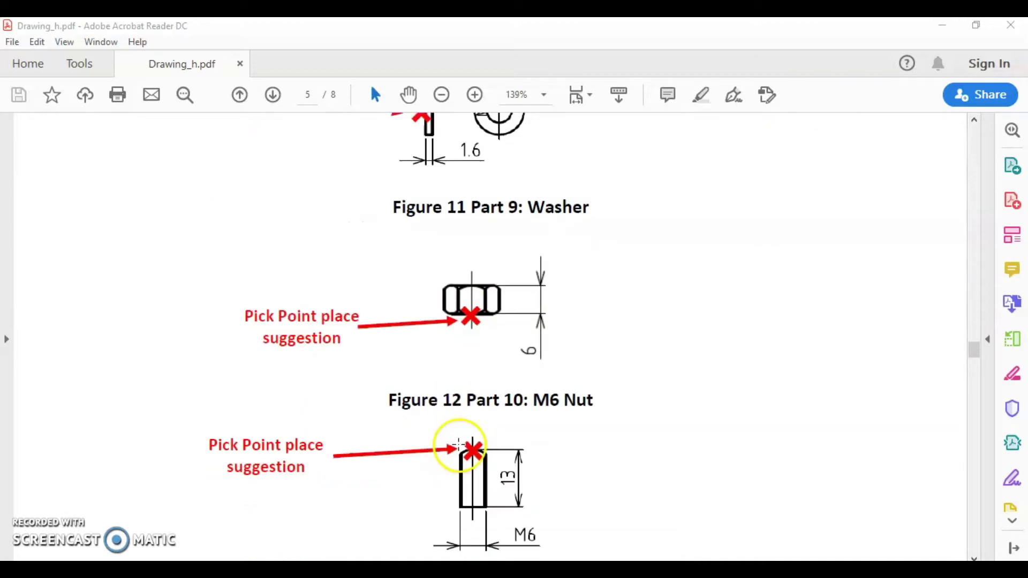
scroll(428, 418, "down", 2)
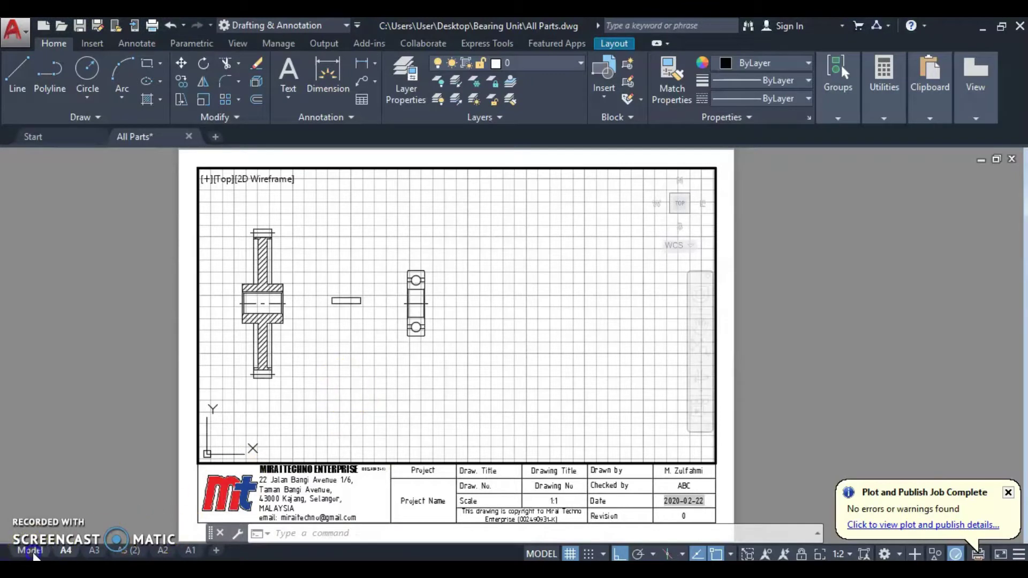
Step: Switch All Parts.dwg to Model space and zoom in on the shaft, gear, washer and bearing drawings
left_click(30, 550)
scroll(461, 369, "up", 2)
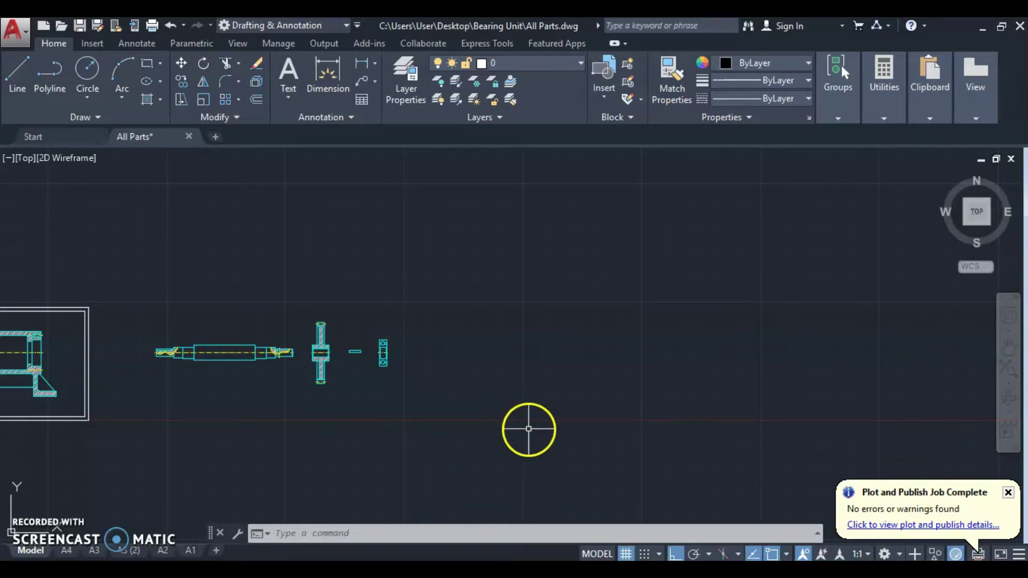
scroll(389, 418, "up", 2)
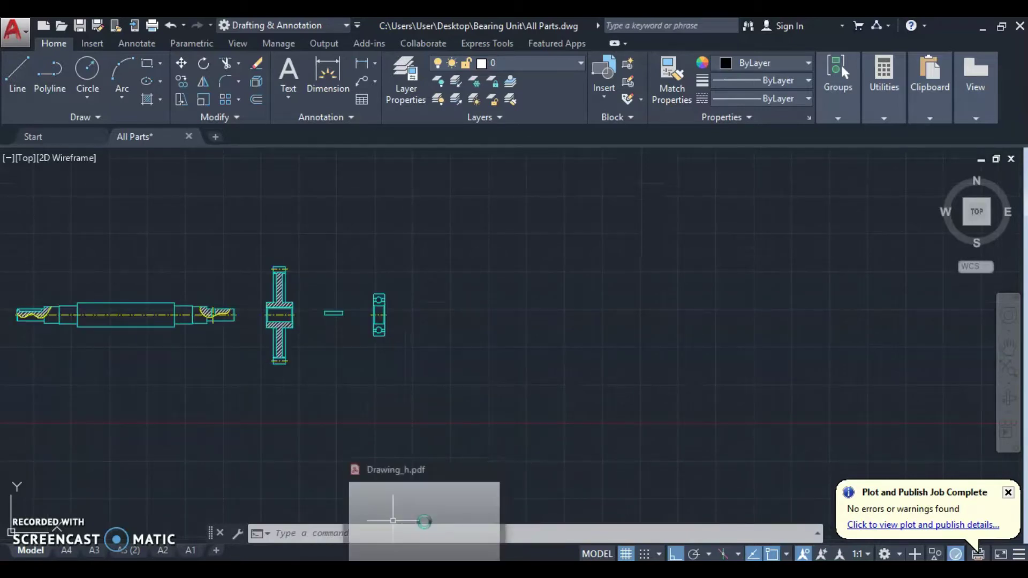
left_click(421, 546)
Step: Scroll the PDF back up to check the page 4 Lid pick-point figure, then return to AutoCAD
scroll(488, 516, "up", 3)
scroll(498, 475, "up", 5)
scroll(497, 478, "up", 3)
scroll(498, 455, "up", 2)
scroll(481, 407, "up", 2)
scroll(466, 377, "up", 2)
scroll(464, 378, "up", 3)
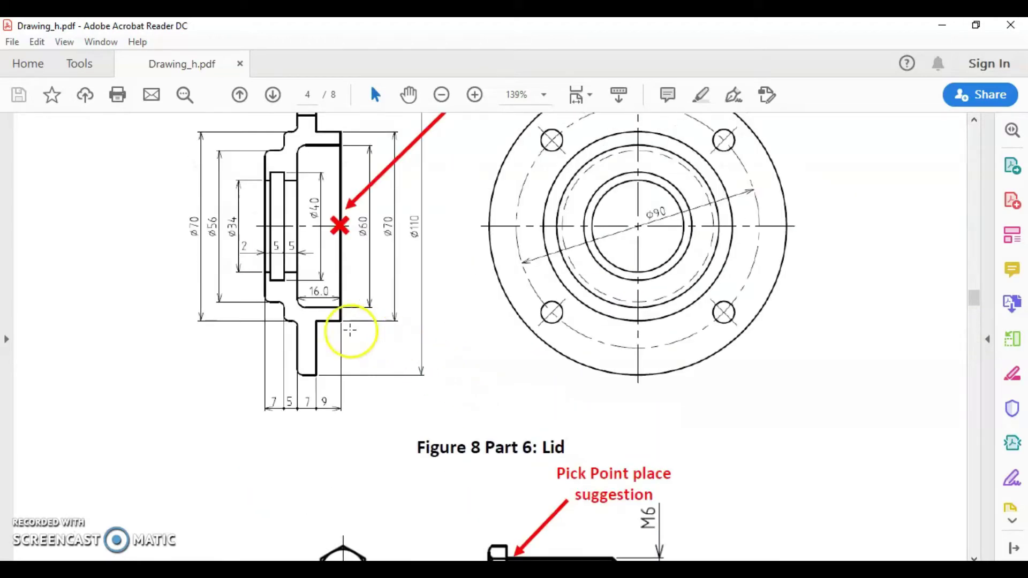
scroll(303, 273, "up", 3)
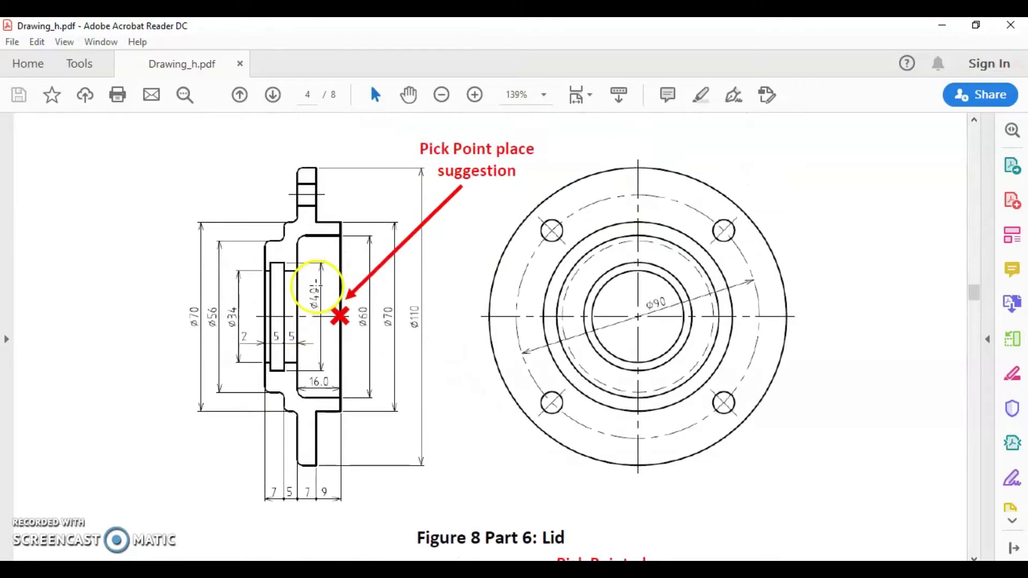
scroll(313, 292, "down", 2)
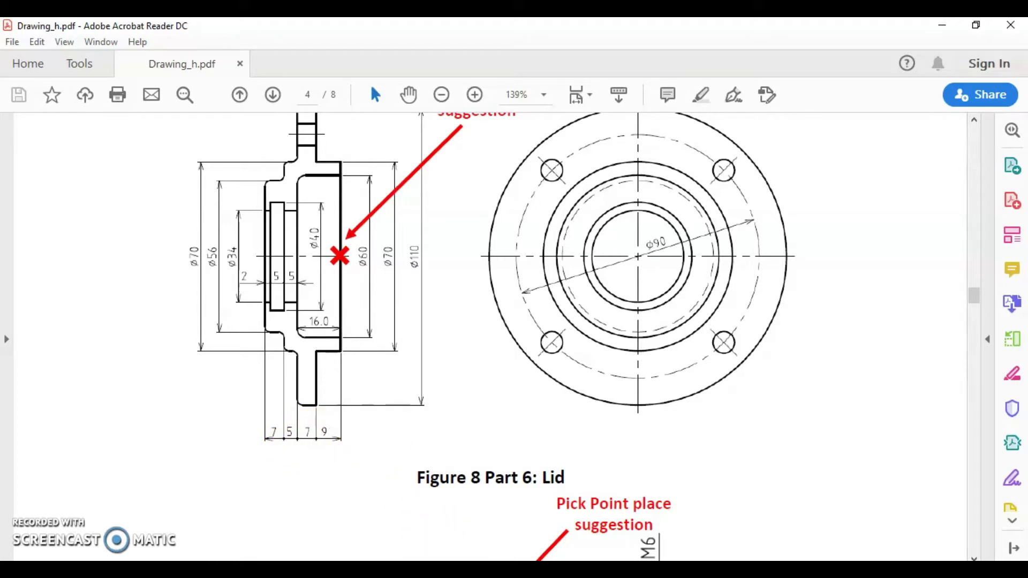
left_click(348, 504)
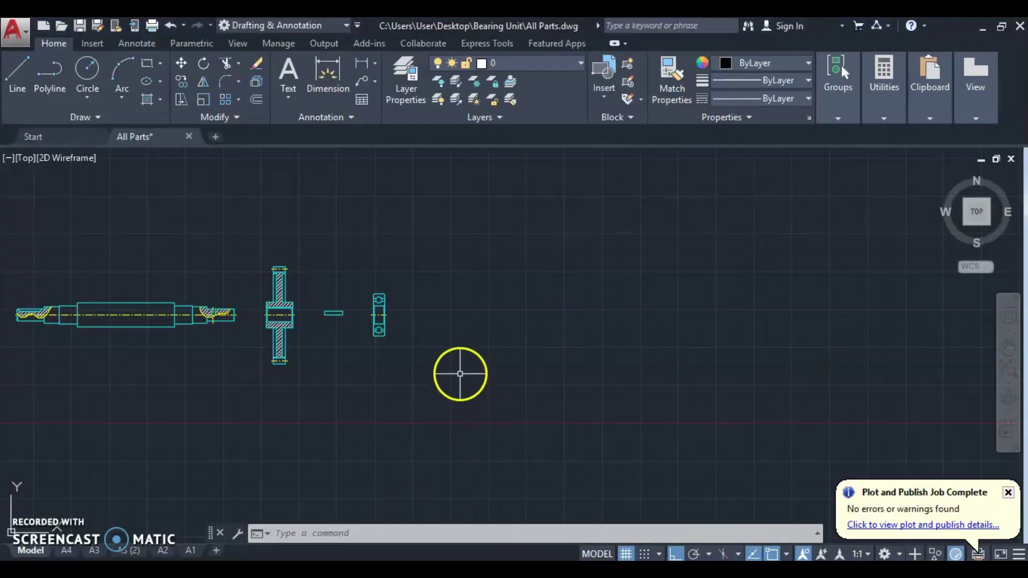
Step: Draw a 28-unit line starting from a typed 280 offset point
key("Return")
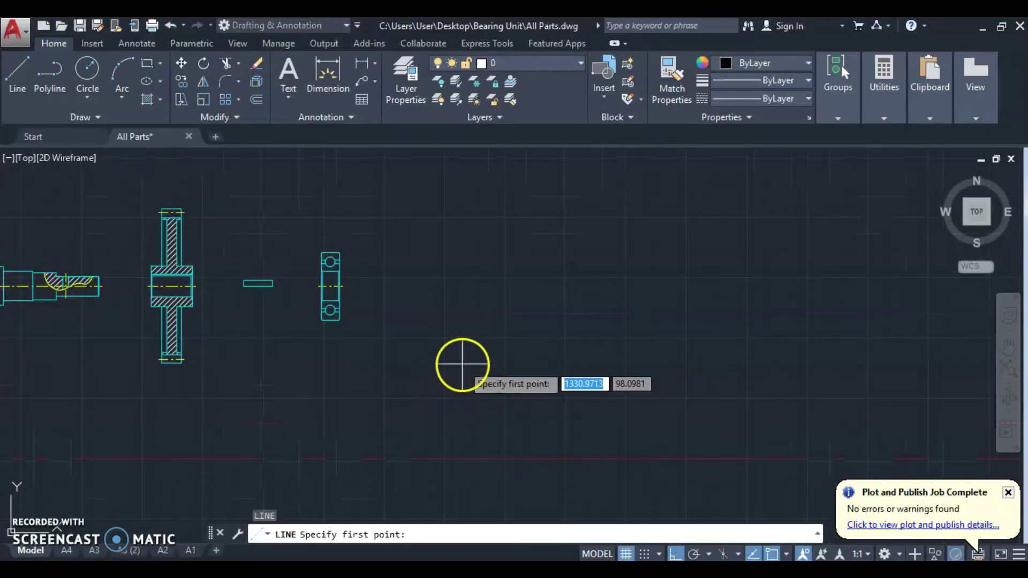
scroll(454, 305, "up", 2)
scroll(311, 282, "up", 1)
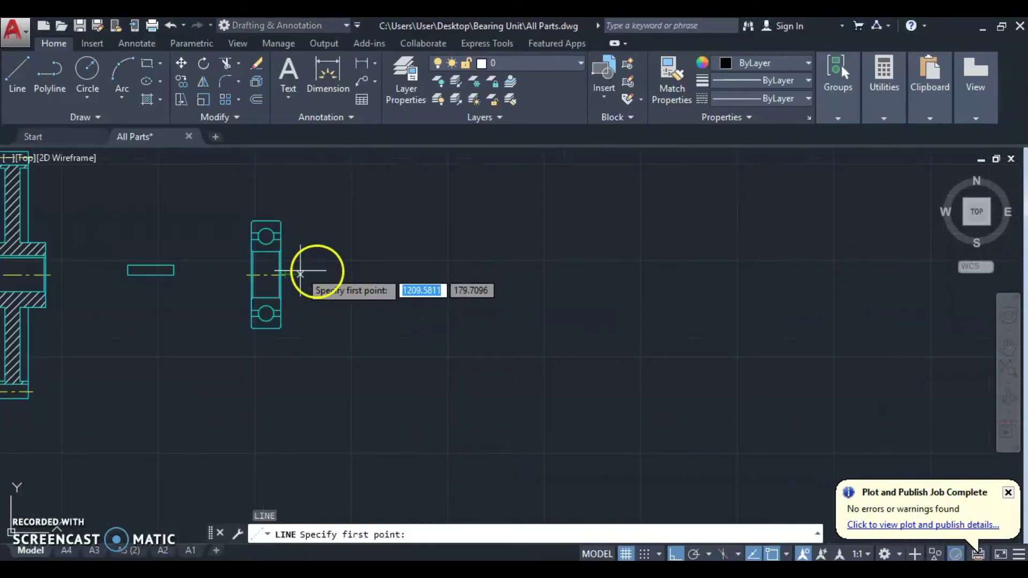
type("28")
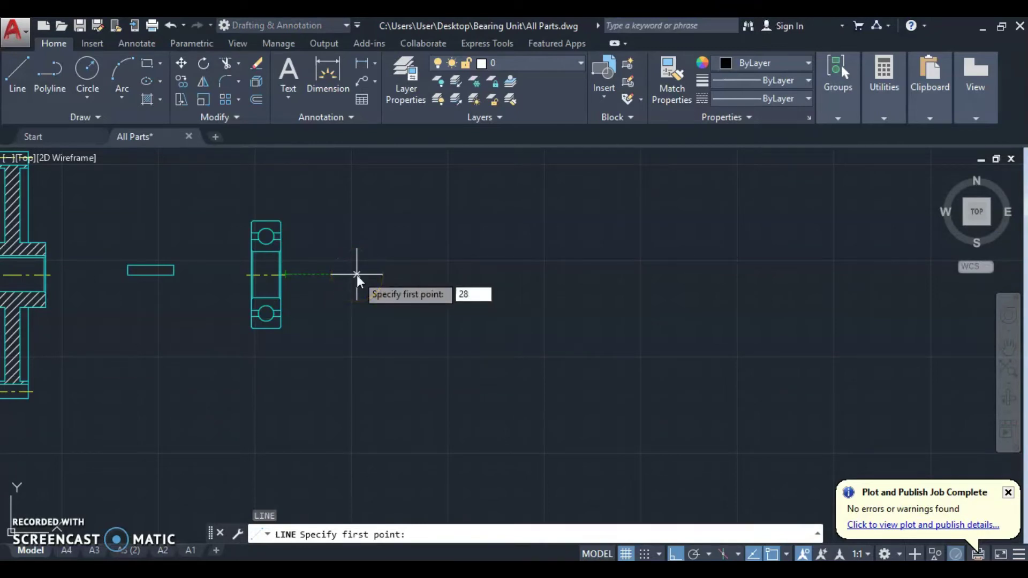
type("0")
key("Return")
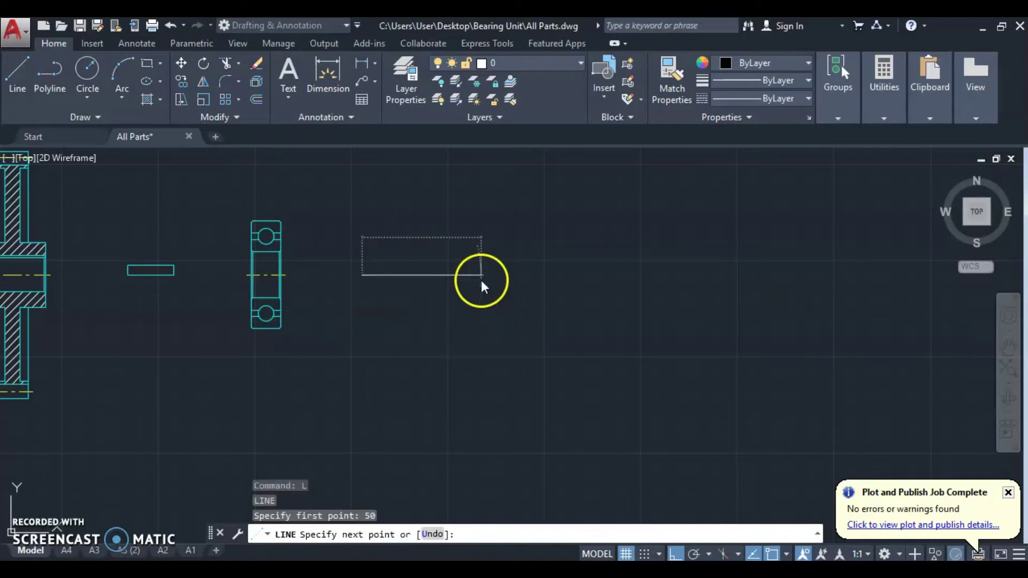
type("28")
key("Return")
key("Escape")
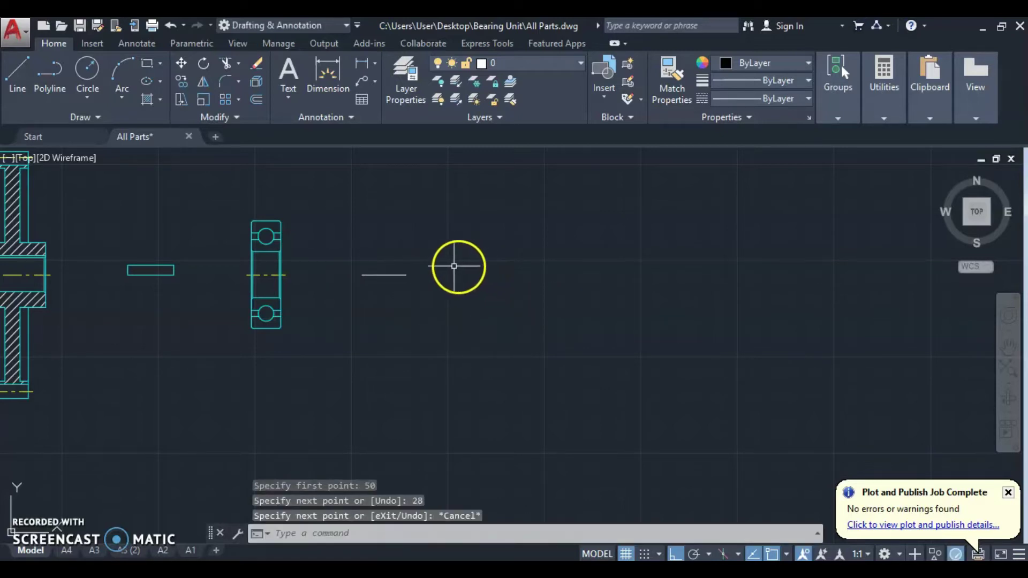
Step: Start a new line 17 units along and draw the notch segments 2, 3, 5, 3 and 5
type("l")
key("Return")
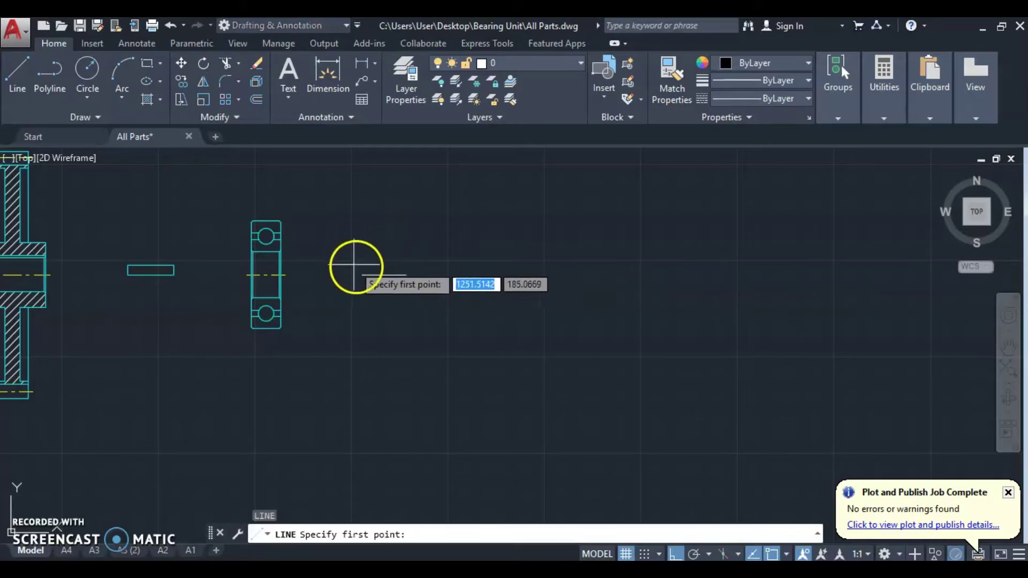
type("17")
key("Return")
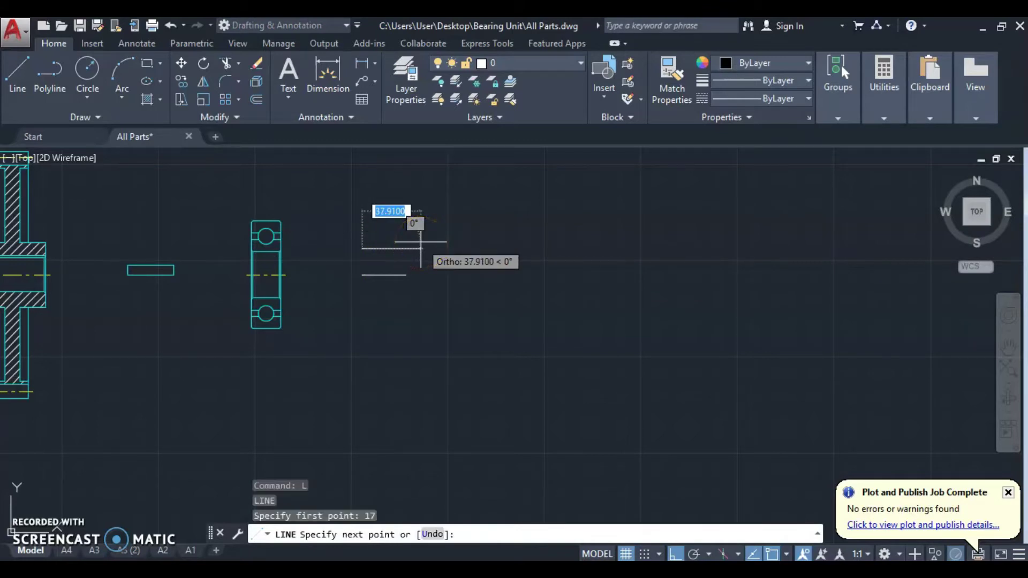
key("BackSpace")
key("Return")
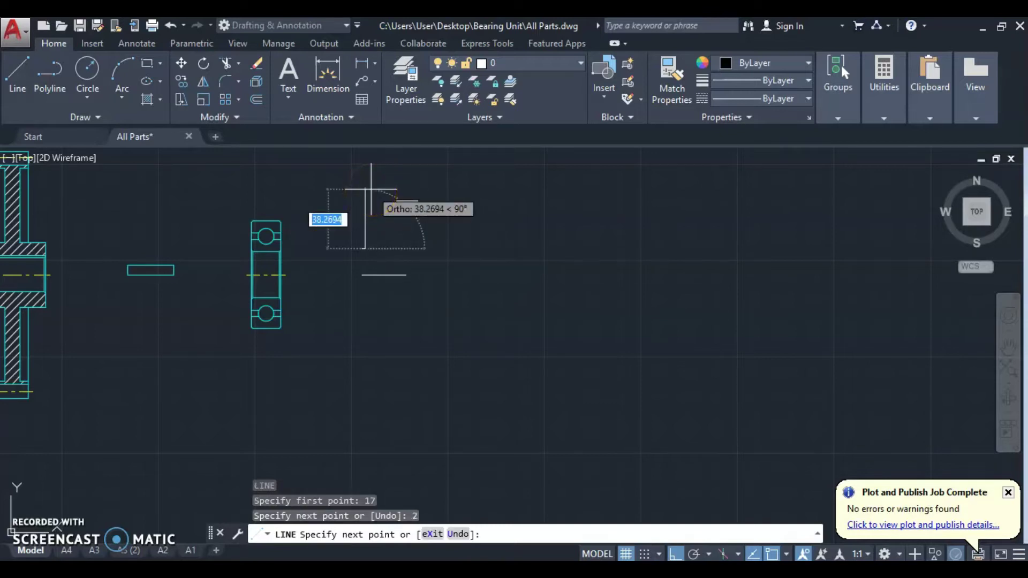
type("3")
key("Return")
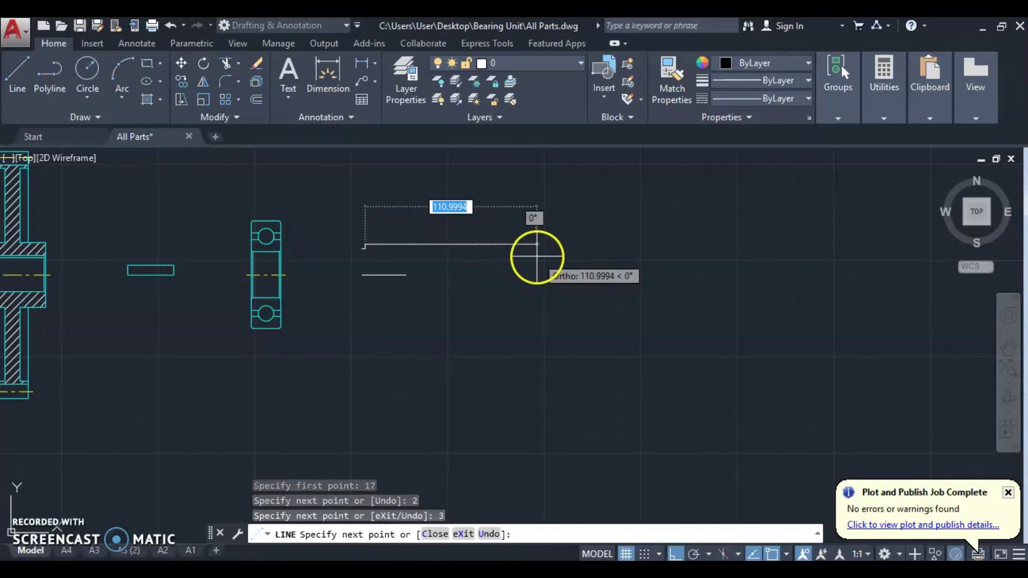
type("5")
key("Return")
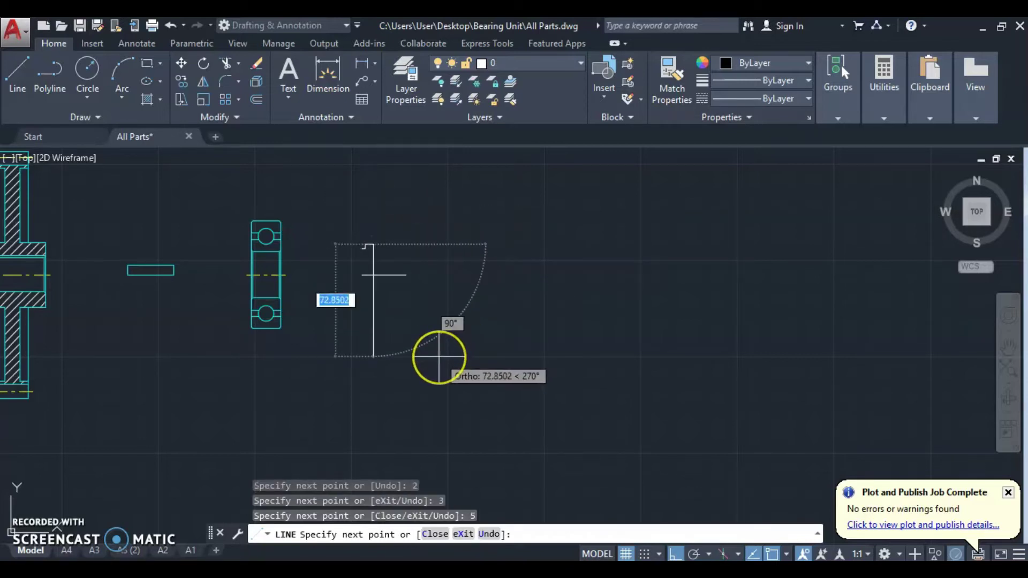
key("BackSpace")
key("Return")
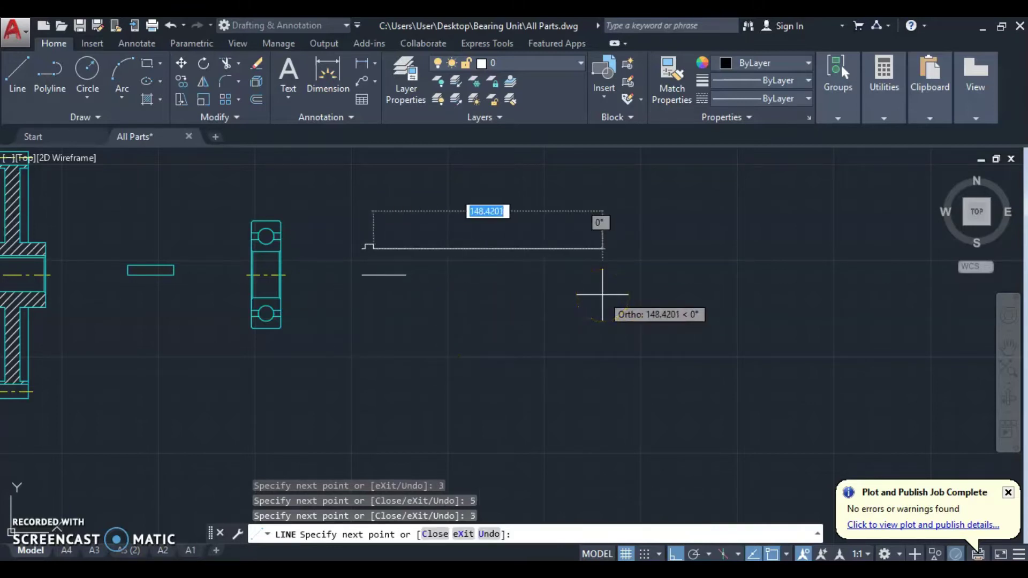
type("5")
key("Return")
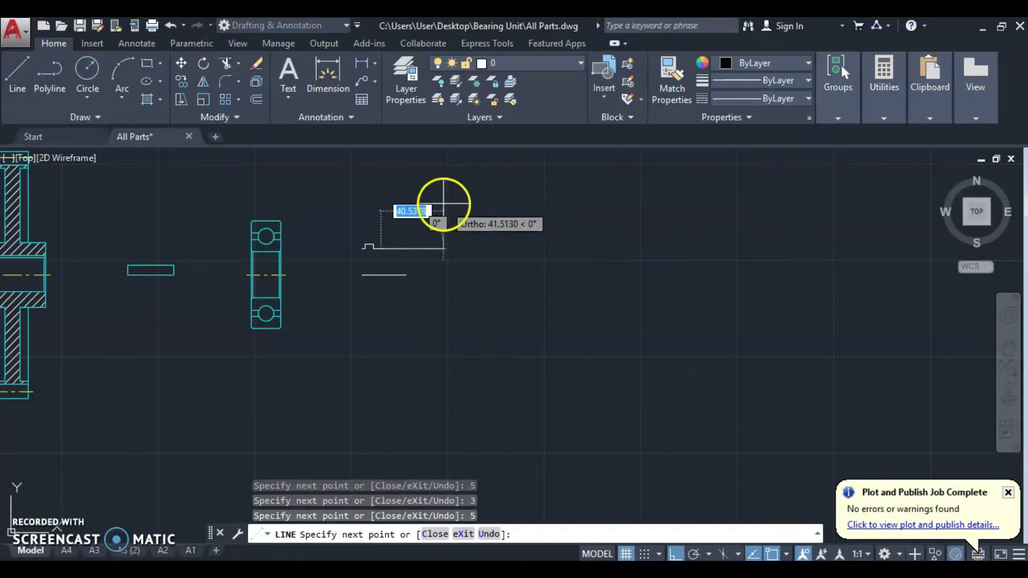
Step: Continue the stepped outline with segments of 13, 16, 5 and 9 units
left_click(395, 207)
type("1")
key("Return")
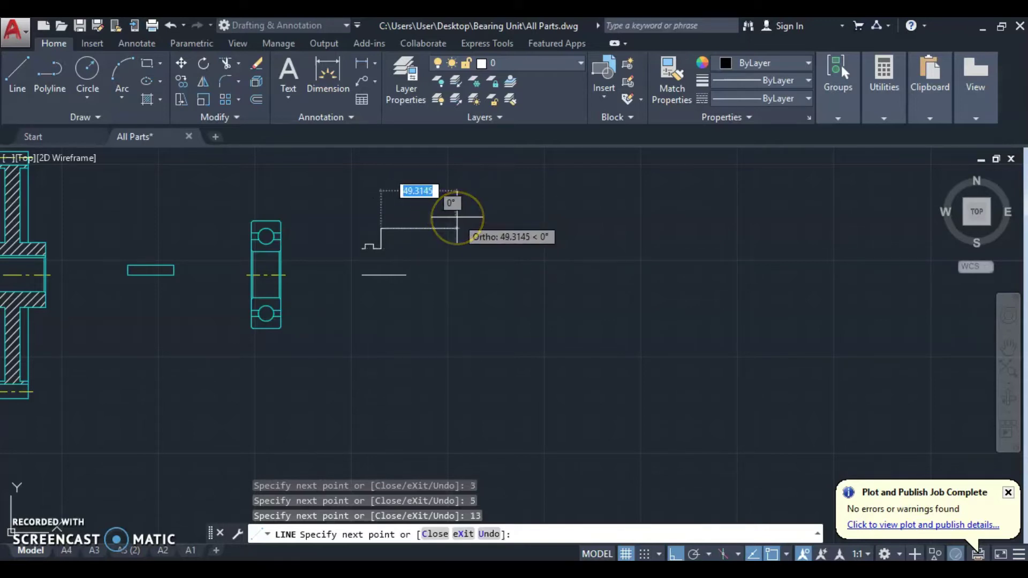
type("16")
key("Return")
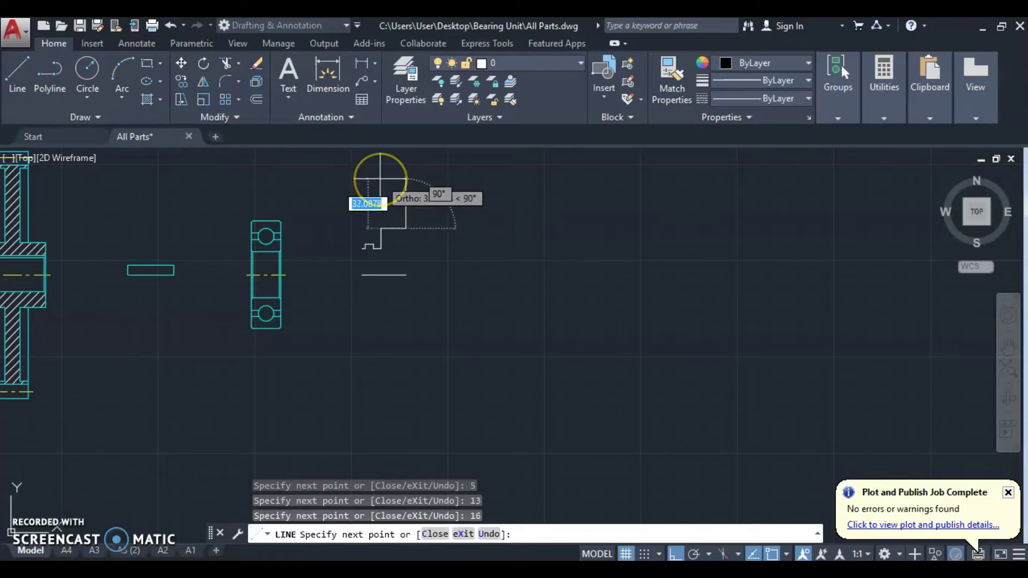
type("5")
key("Return")
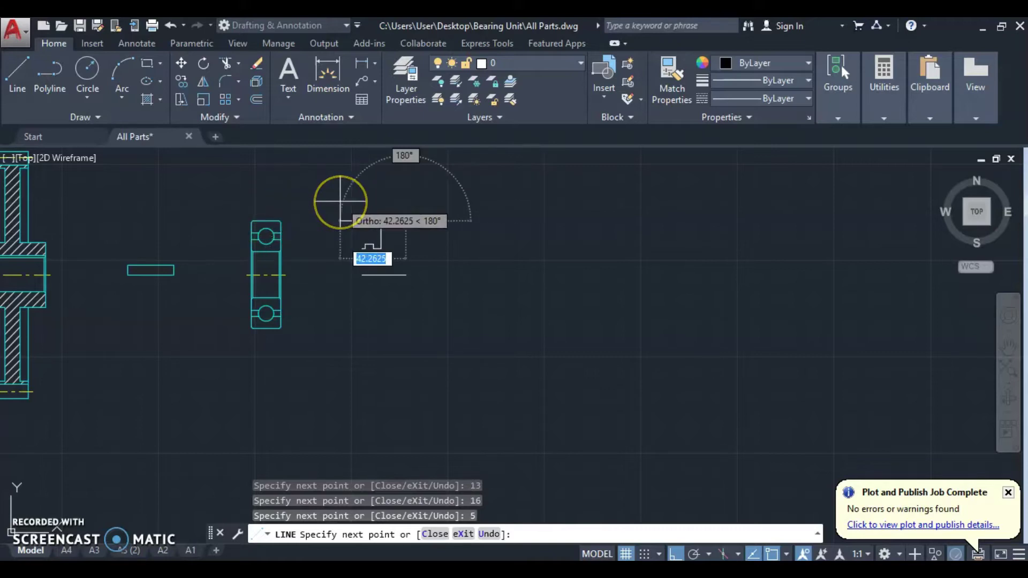
left_click(343, 213)
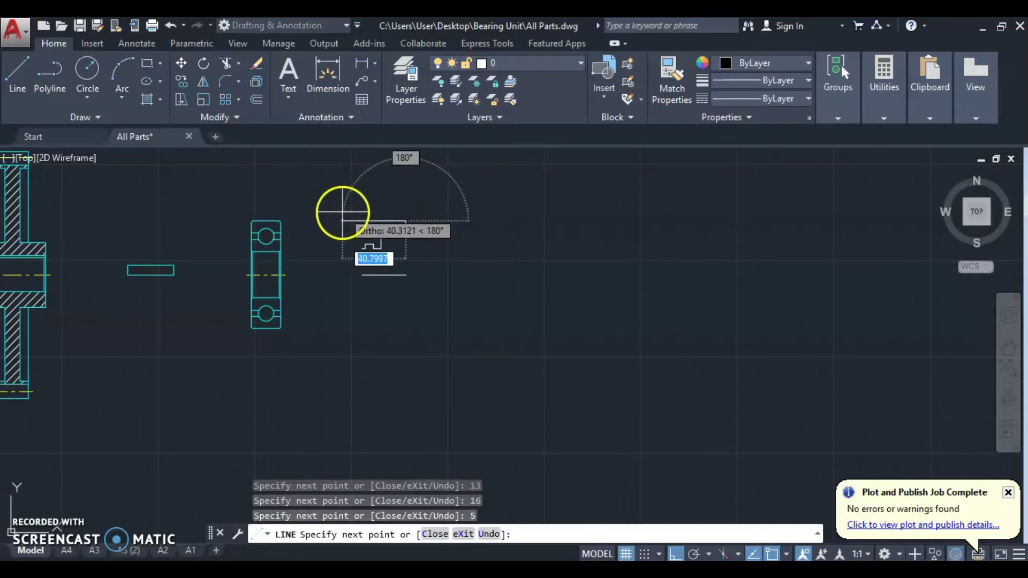
type("9")
key("Return")
Step: Add line segments of 20, 7 and 20 units to the stepped profile
scroll(344, 212, "up", 2)
scroll(350, 213, "up", 2)
scroll(392, 239, "up", 2)
scroll(401, 321, "up", 1)
scroll(451, 275, "down", 3)
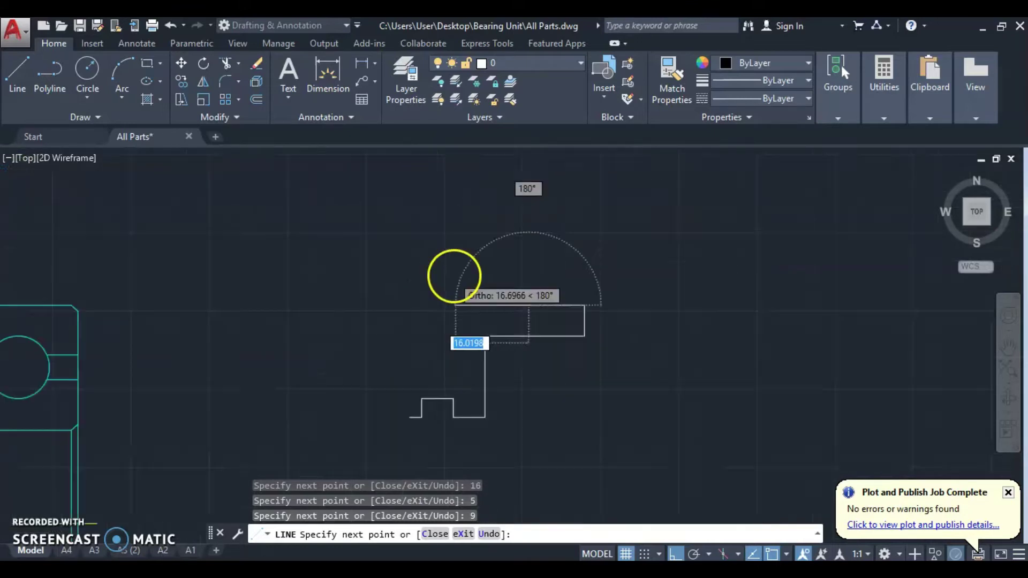
scroll(495, 221, "down", 2)
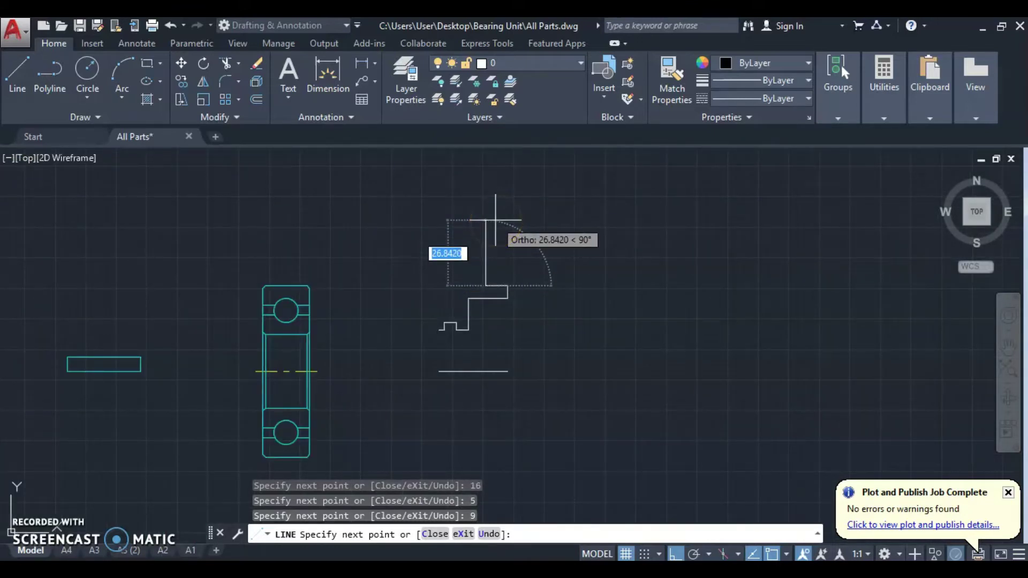
type("20")
key("Return")
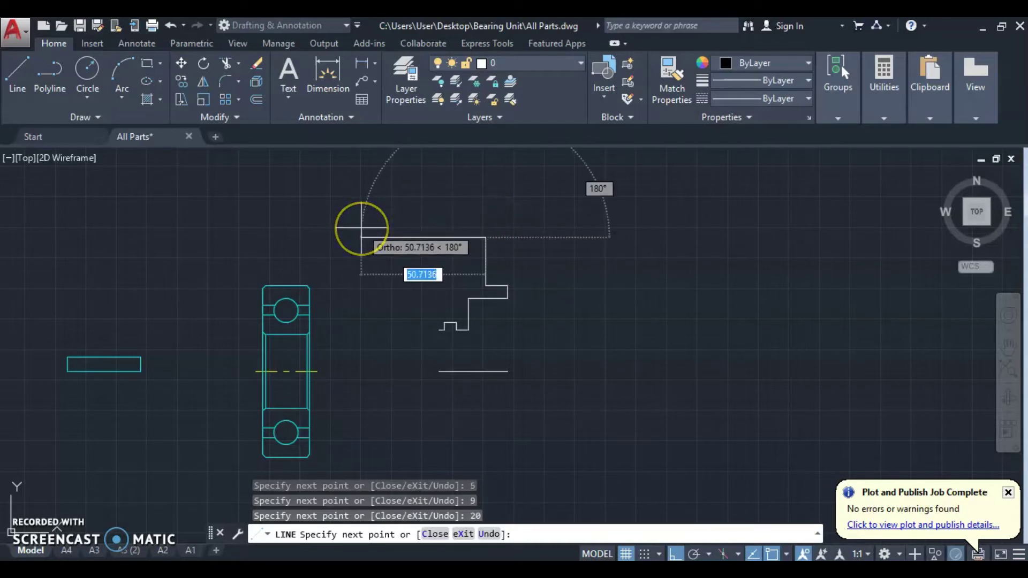
type("7")
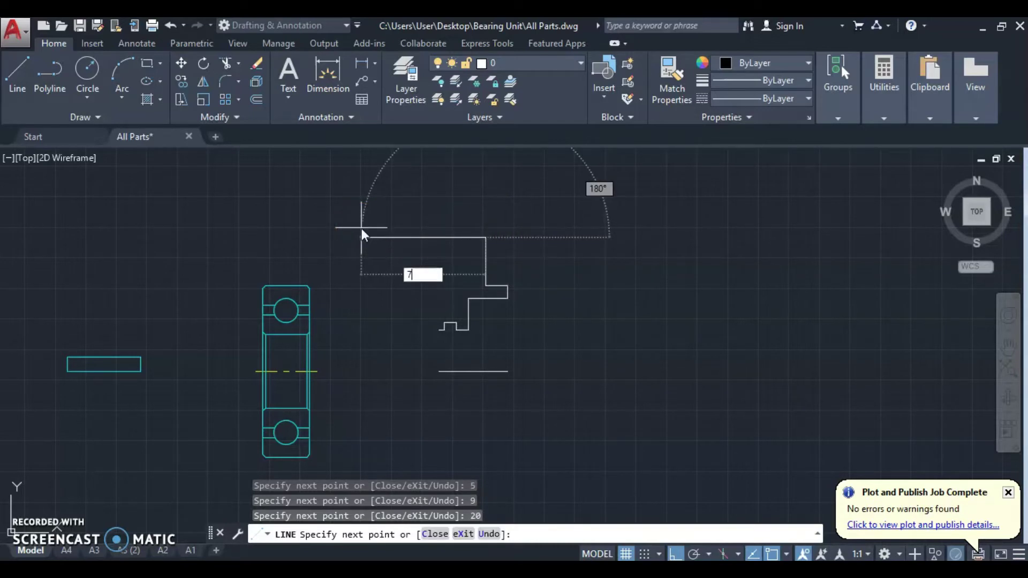
key("Return")
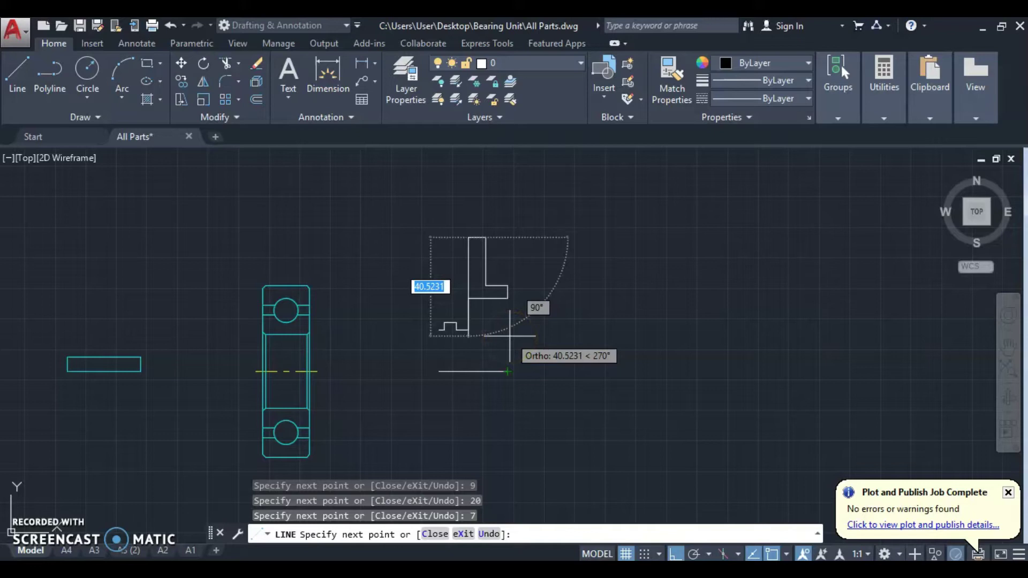
type("20")
key("Return")
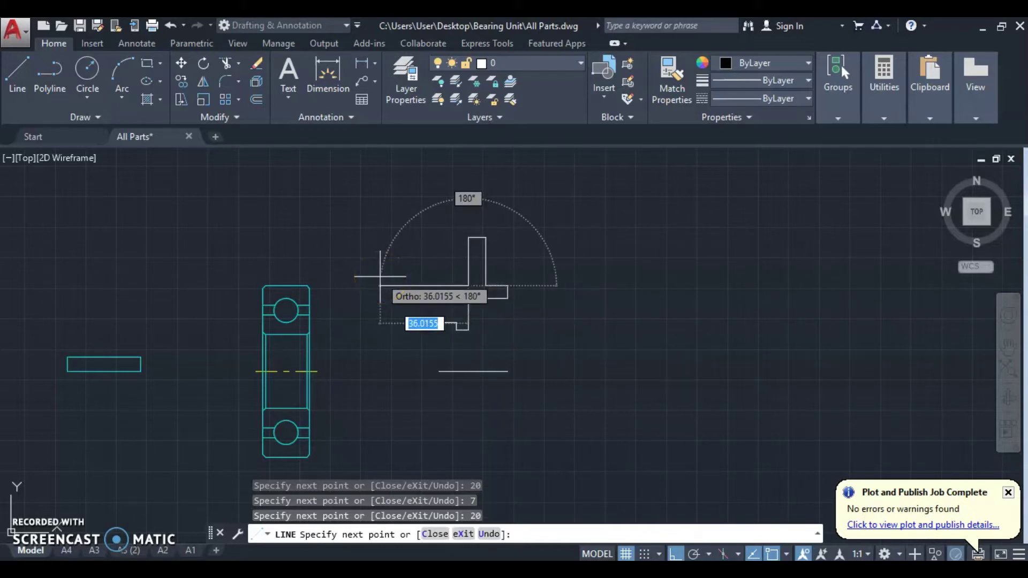
Step: Add 5- and 7-unit segments, pick the final point and close the outline back to its start
type("5")
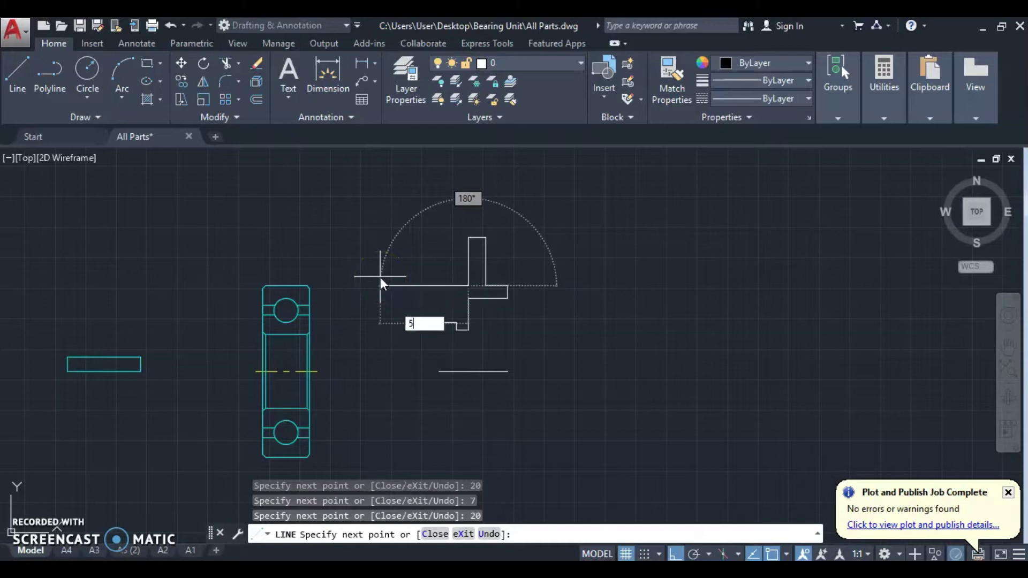
key("Return")
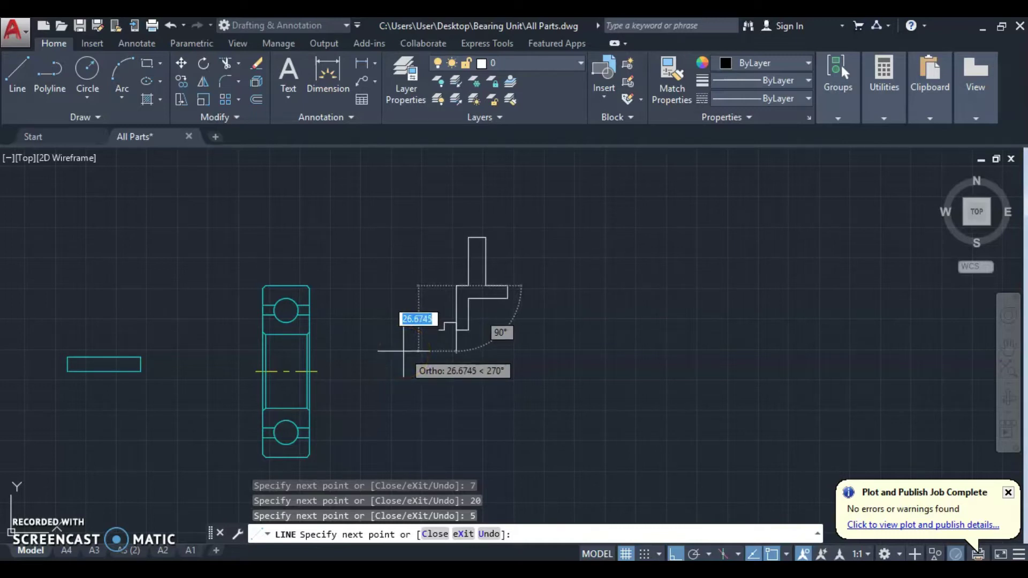
type("7")
key("Return")
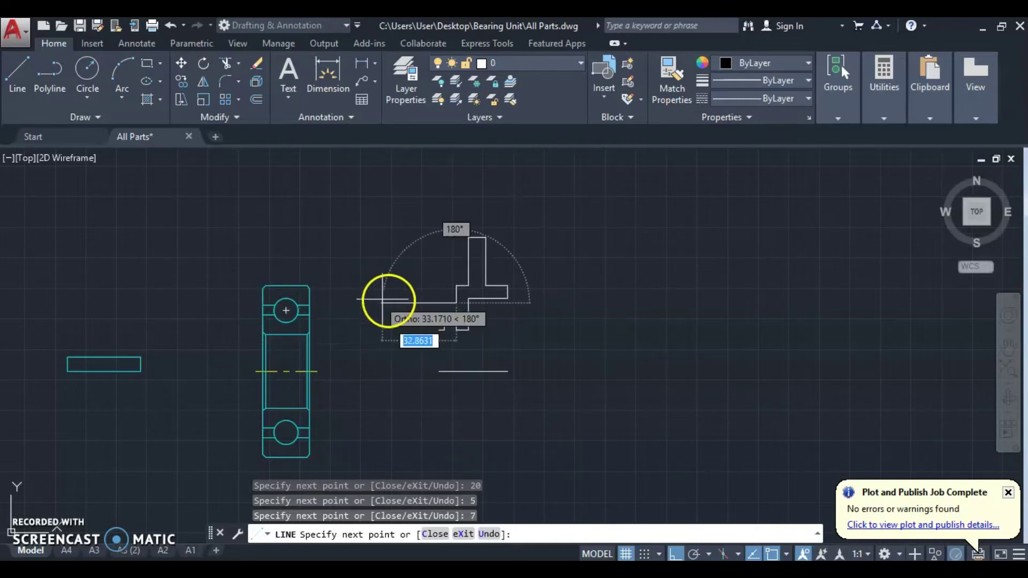
scroll(382, 299, "up", 4)
left_click(494, 311)
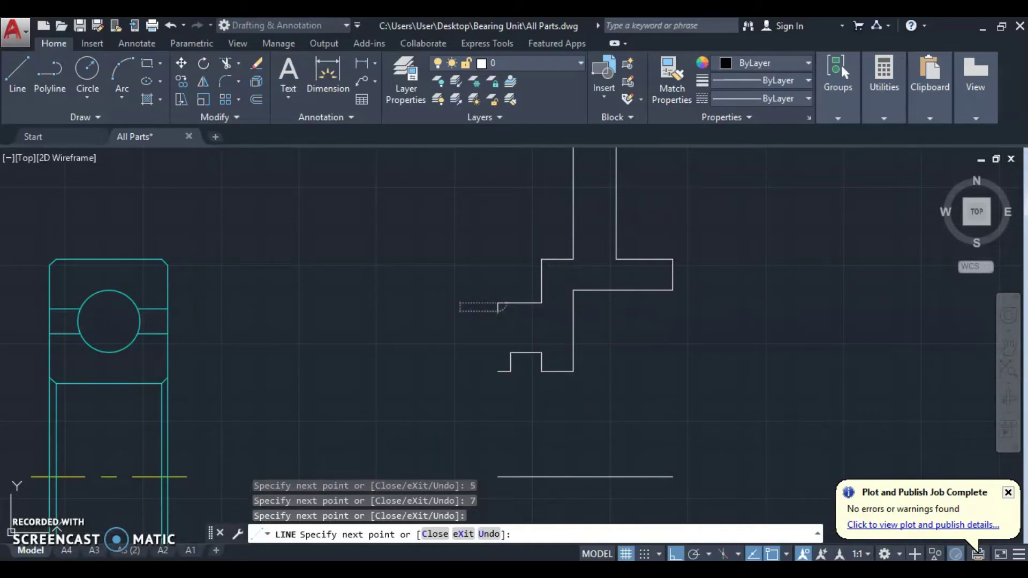
type("c")
key("Return")
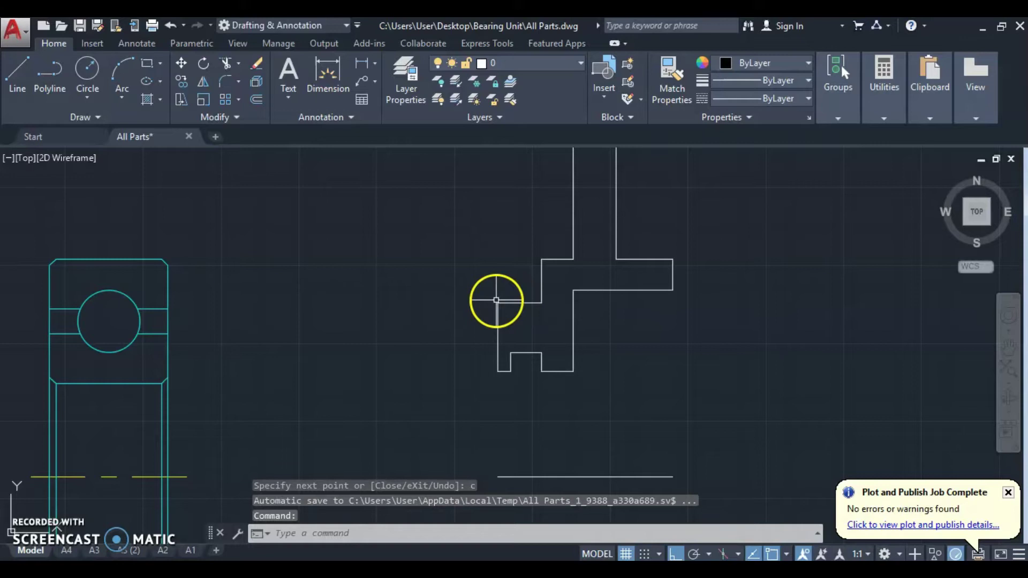
Step: Start FILLET with radius 2 in Multiple mode
type("f")
key("Return")
type("r")
key("Return")
type("2")
key("Return")
type("m")
key("Return")
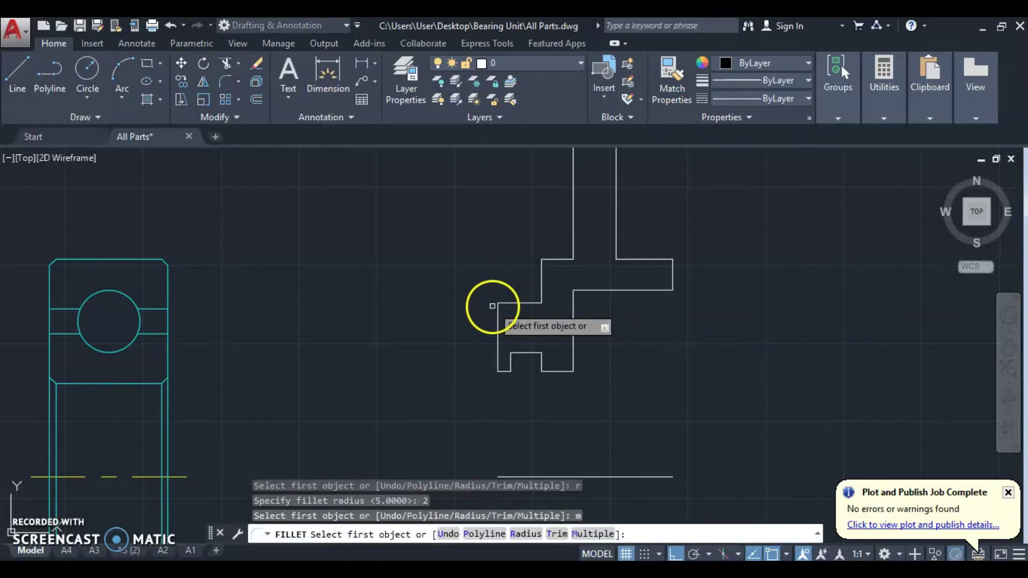
Step: Round the step corners, the top-left corner and the inner corner below the flange with radius 2
left_click(498, 316)
left_click(524, 303)
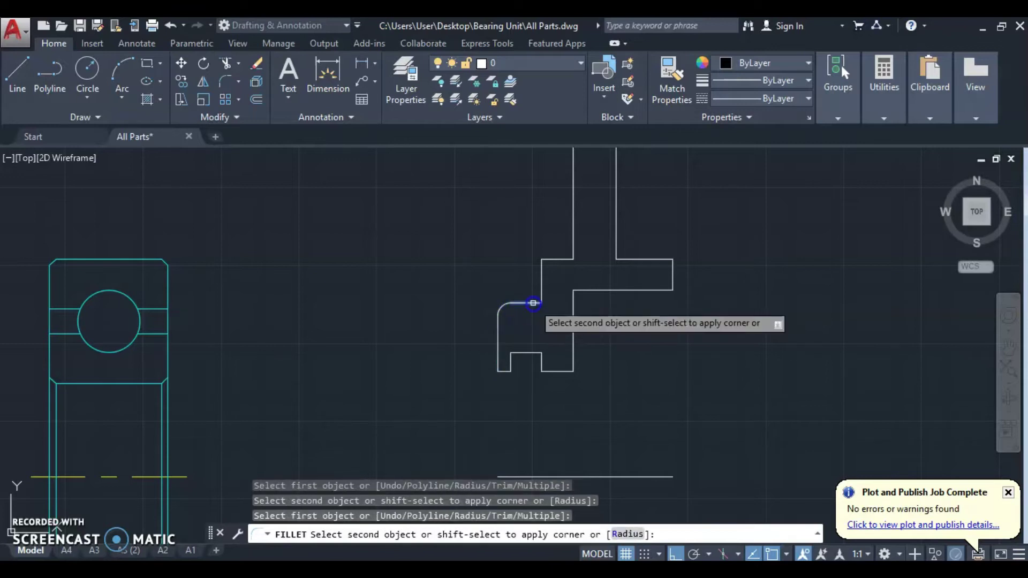
left_click(541, 274)
left_click(542, 270)
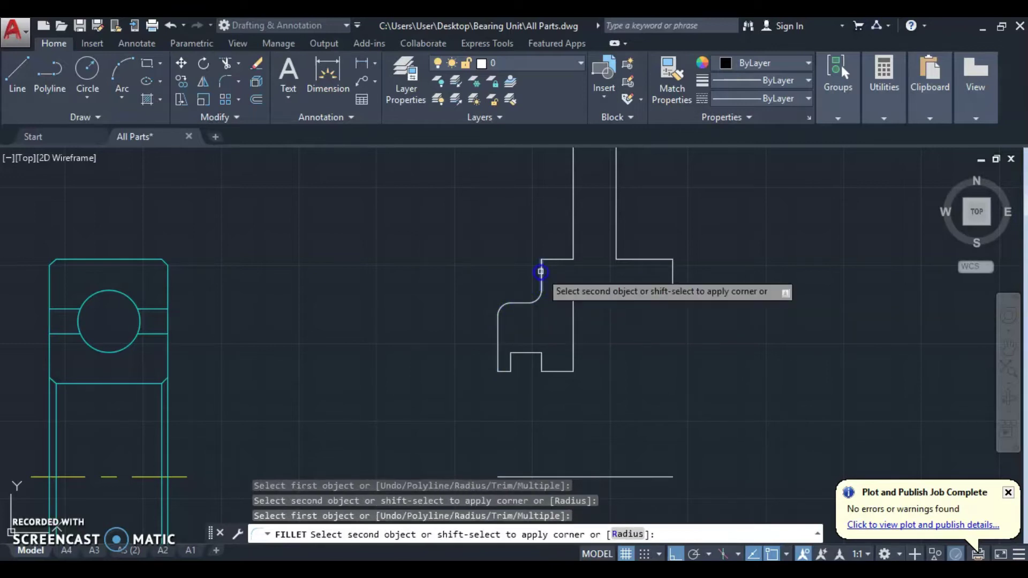
left_click(557, 259)
left_click(572, 241)
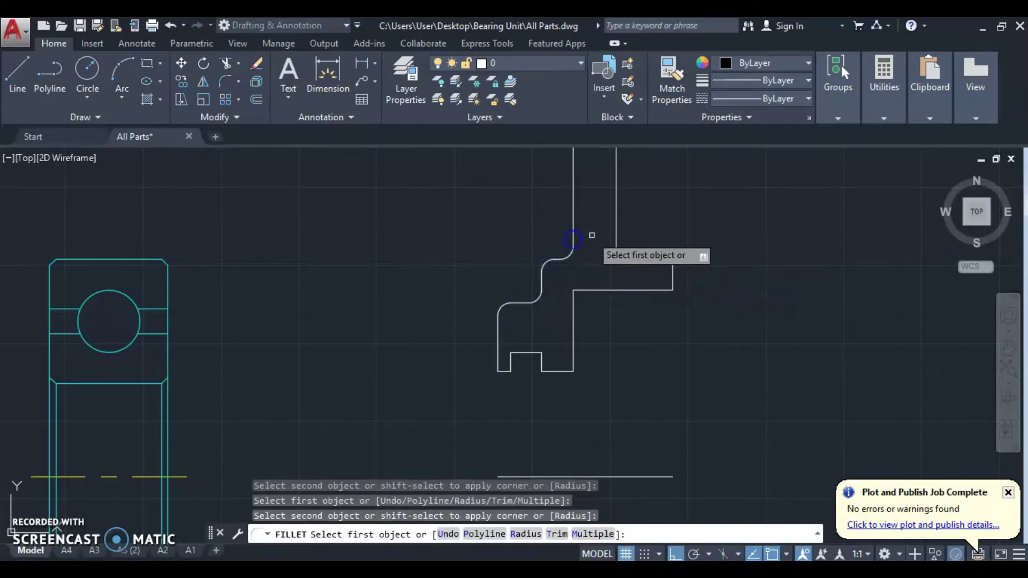
middle_click_drag(592, 233, 567, 358)
left_click(551, 264)
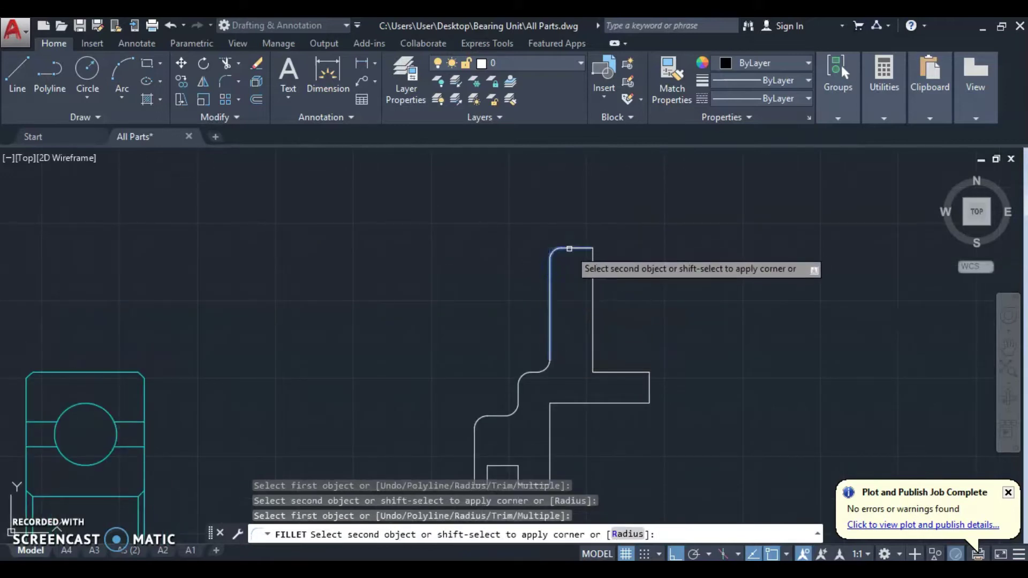
left_click(571, 245)
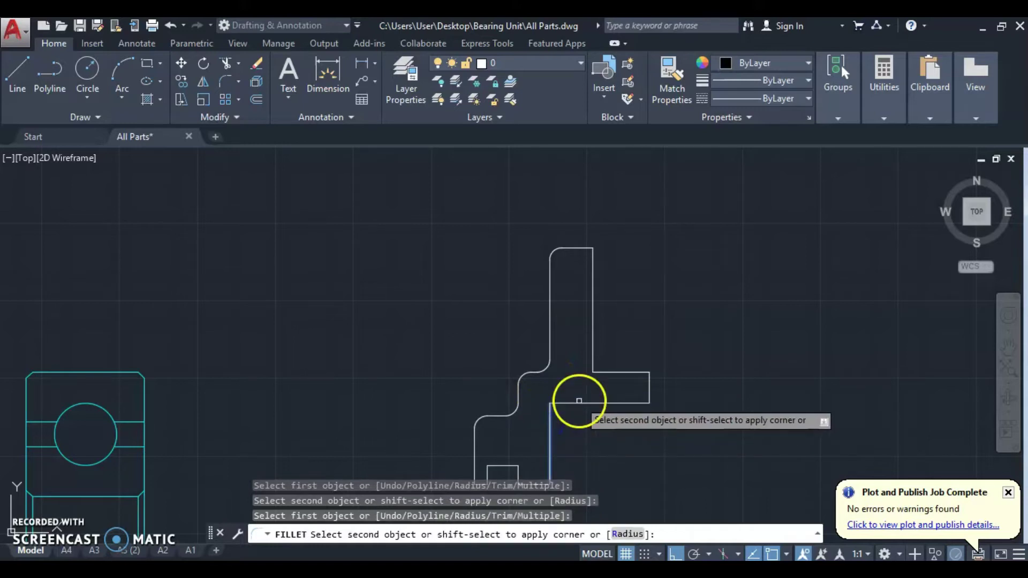
left_click(578, 404)
scroll(589, 375, "down", 3)
scroll(607, 321, "down", 1)
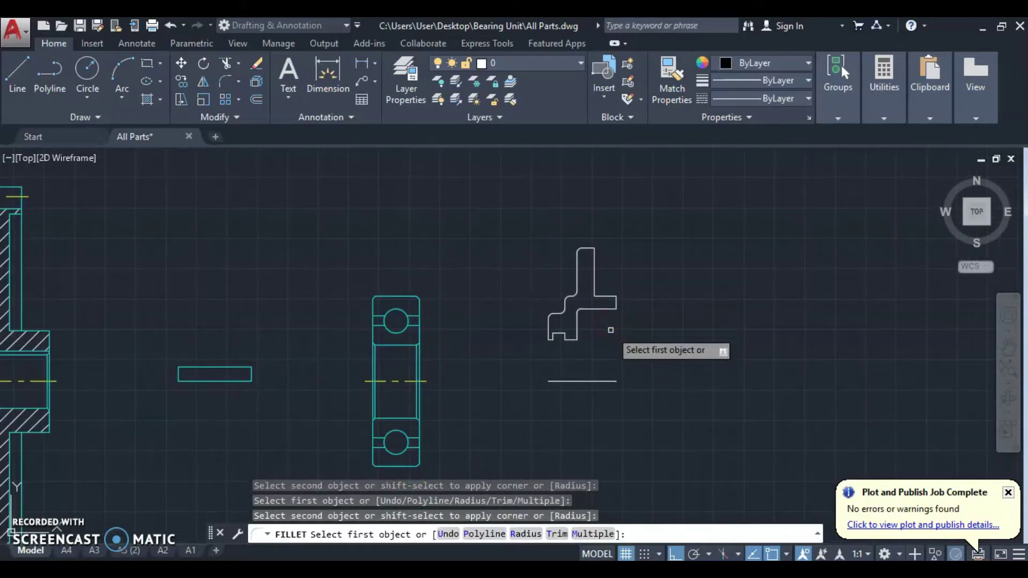
Step: Extend the profile's five vertical lines down to the horizontal base line
key("Escape")
left_click(595, 381)
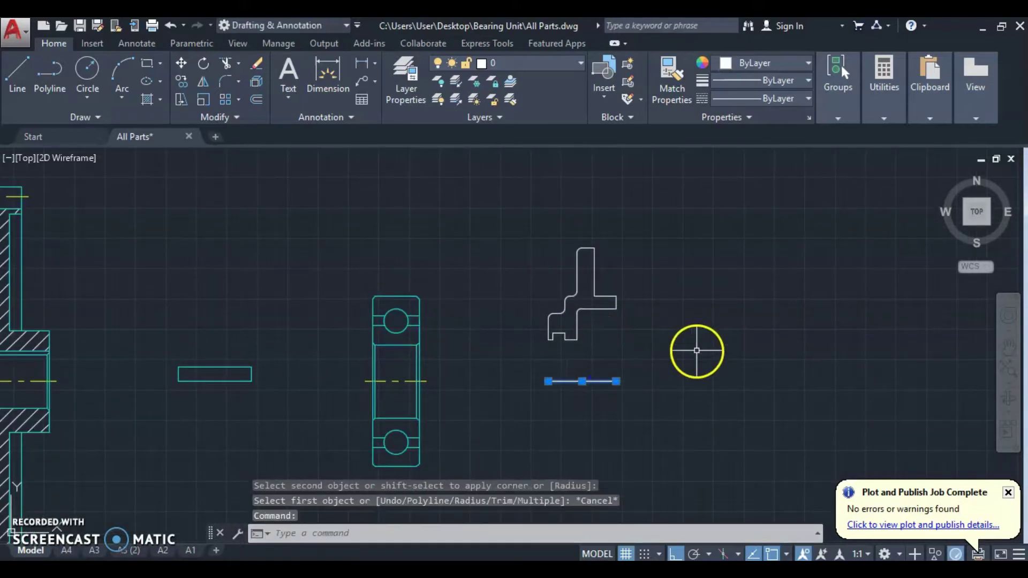
type("ex")
key("Return")
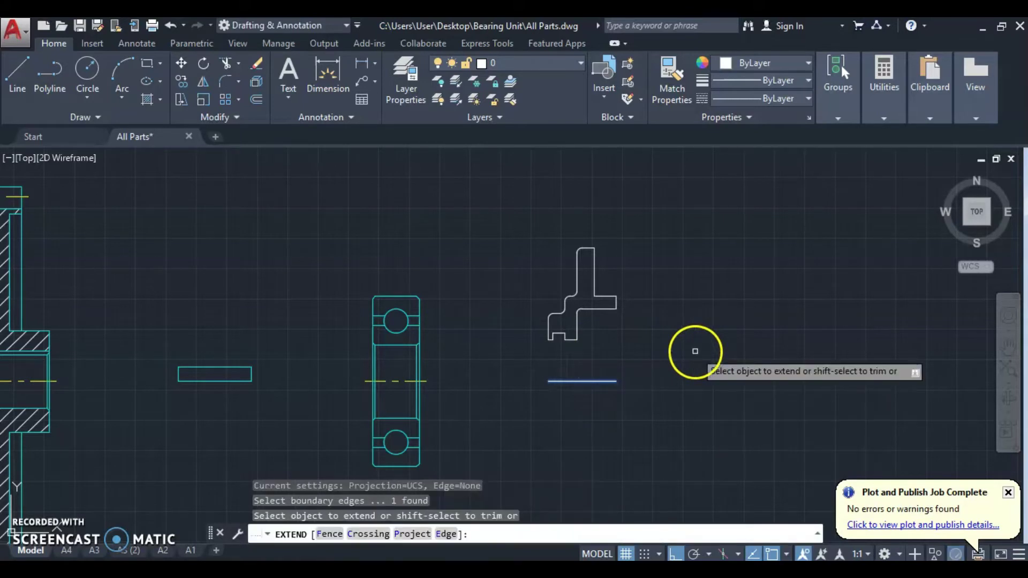
scroll(695, 352, "up", 3)
left_click(508, 242)
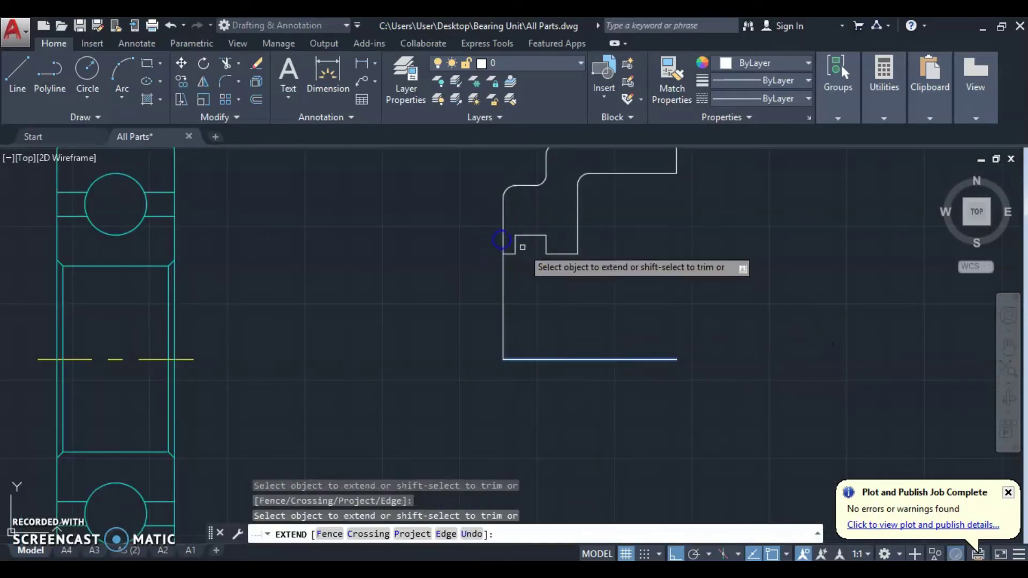
left_click(514, 245)
left_click(546, 245)
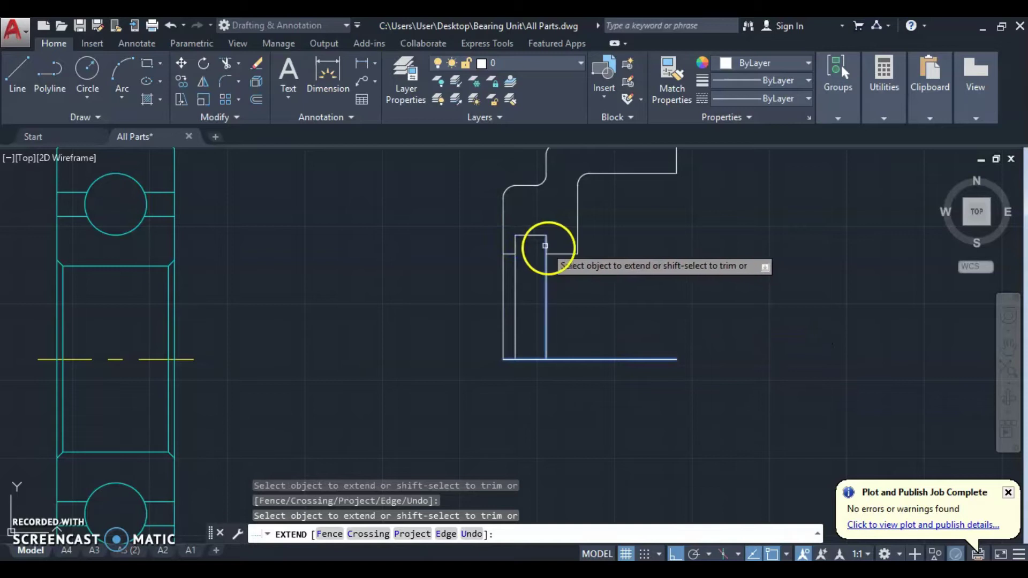
left_click(577, 242)
left_click(675, 166)
scroll(684, 270, "down", 2)
scroll(684, 327, "down", 3)
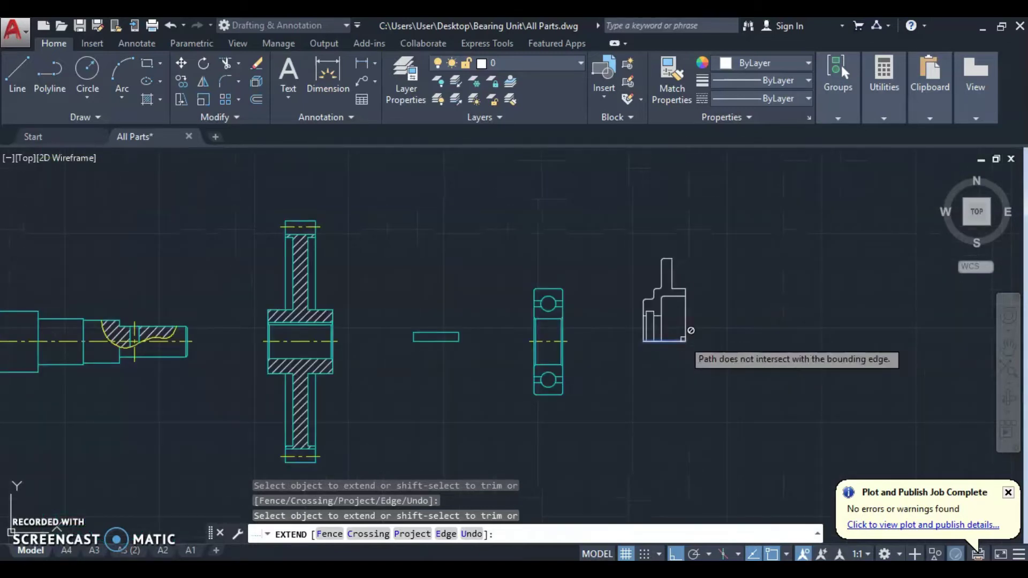
scroll(672, 302, "up", 3)
Step: Mirror the whole part profile about its base line with MI, keeping the original half
key("Escape")
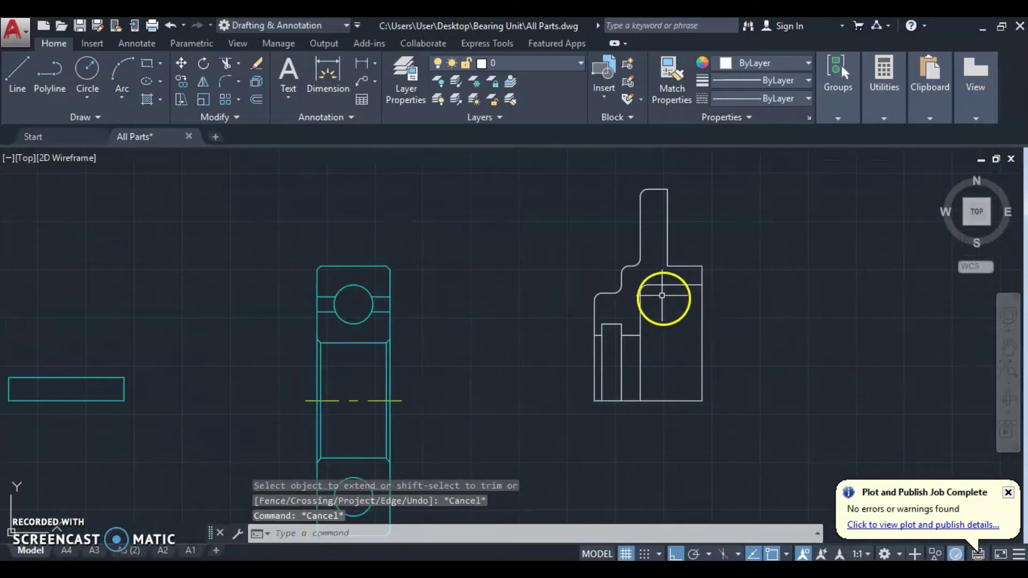
middle_click_drag(647, 280, 647, 325)
left_click(752, 185)
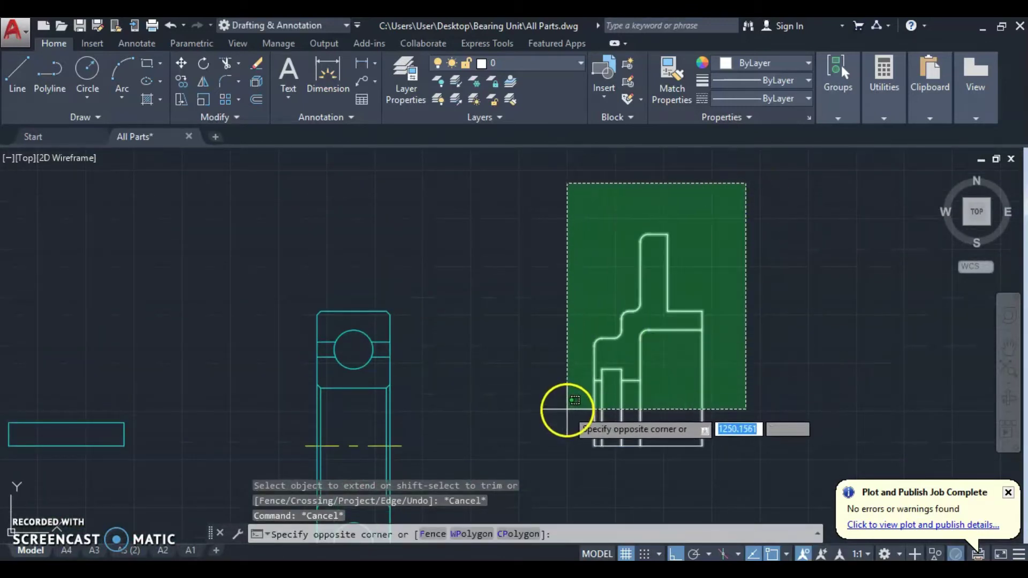
left_click(565, 411)
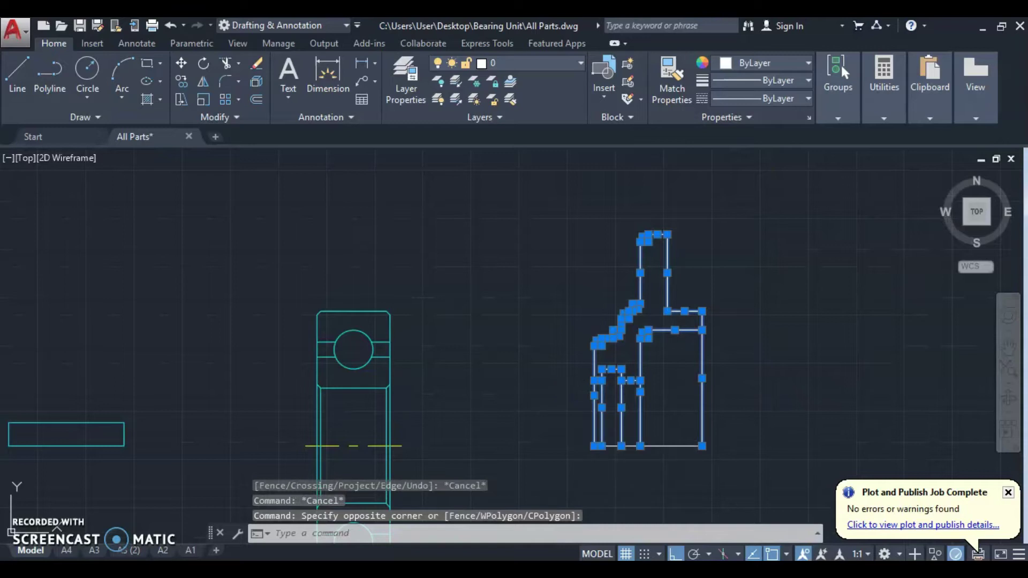
type("mi")
key("Return")
left_click(702, 445)
left_click(782, 429)
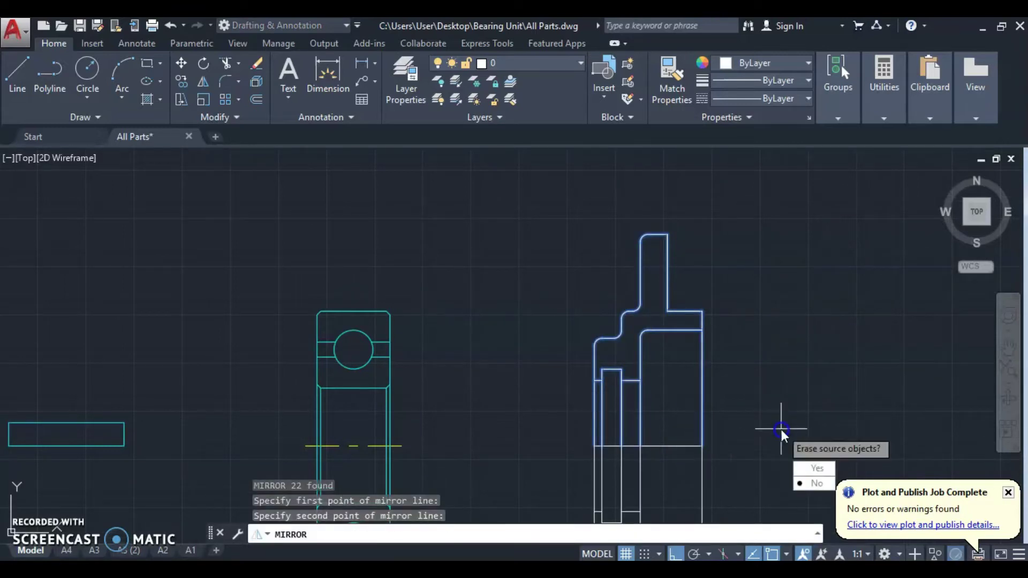
key("Return")
middle_click_drag(724, 363, 665, 408)
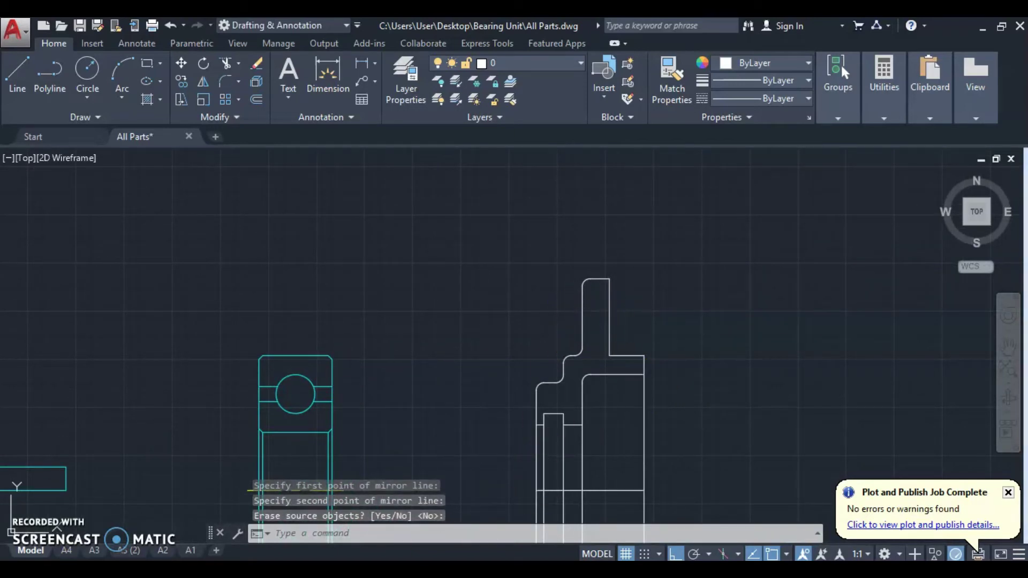
Step: Compare the mirrored part against the reference PDF drawing
left_click(410, 572)
scroll(416, 198, "up", 1)
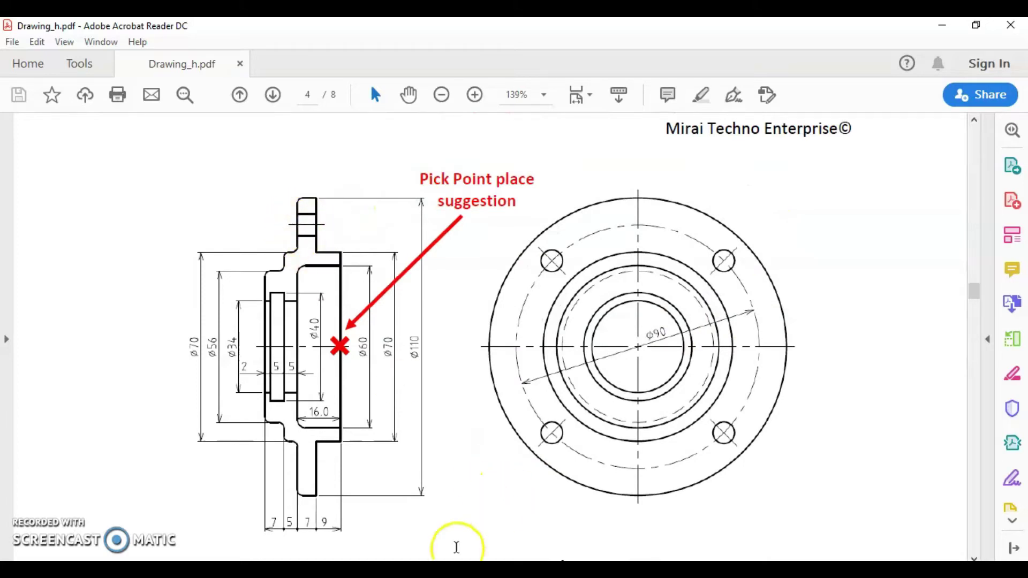
left_click(562, 571)
scroll(669, 314, "down", 2)
middle_click_drag(665, 314, 595, 246)
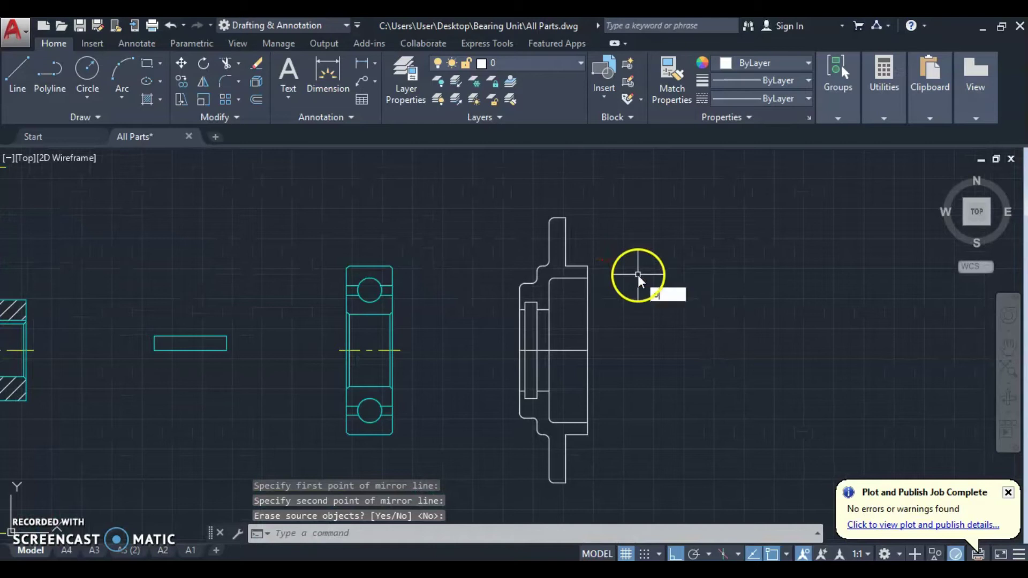
Step: Offset the horizontal centre line 45 units upward and trim the copy to the lug's width
key("Return")
key("Return")
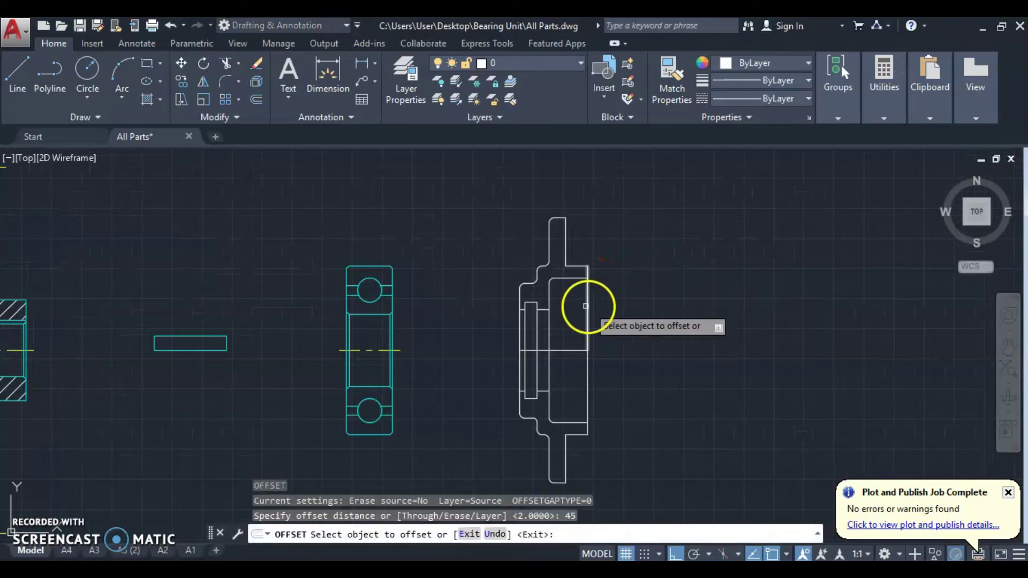
left_click(557, 351)
left_click(606, 199)
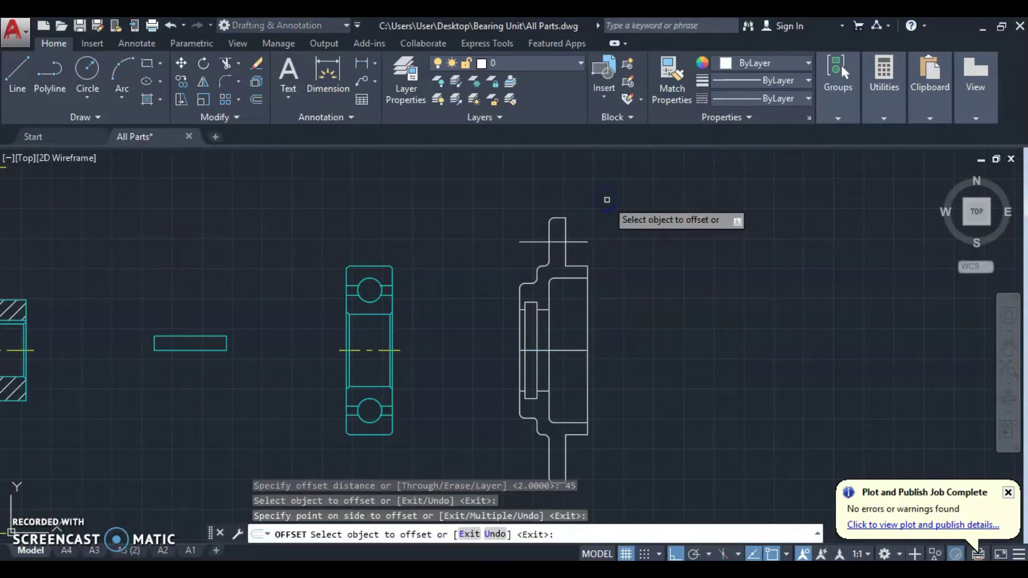
key("Escape")
left_click(588, 231)
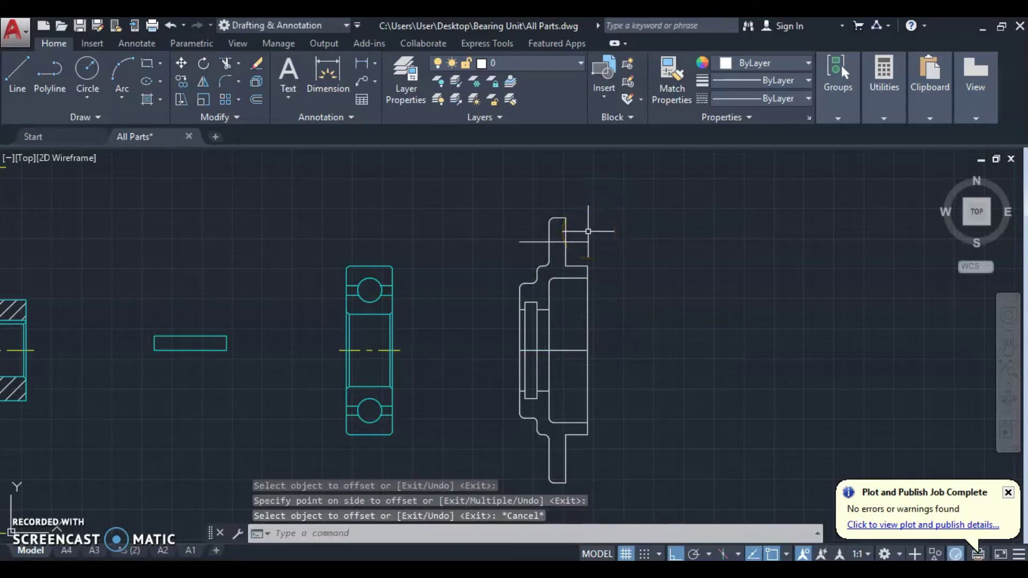
scroll(564, 227, "up", 2)
key("Return")
key("Return")
left_click(529, 248)
left_click(604, 247)
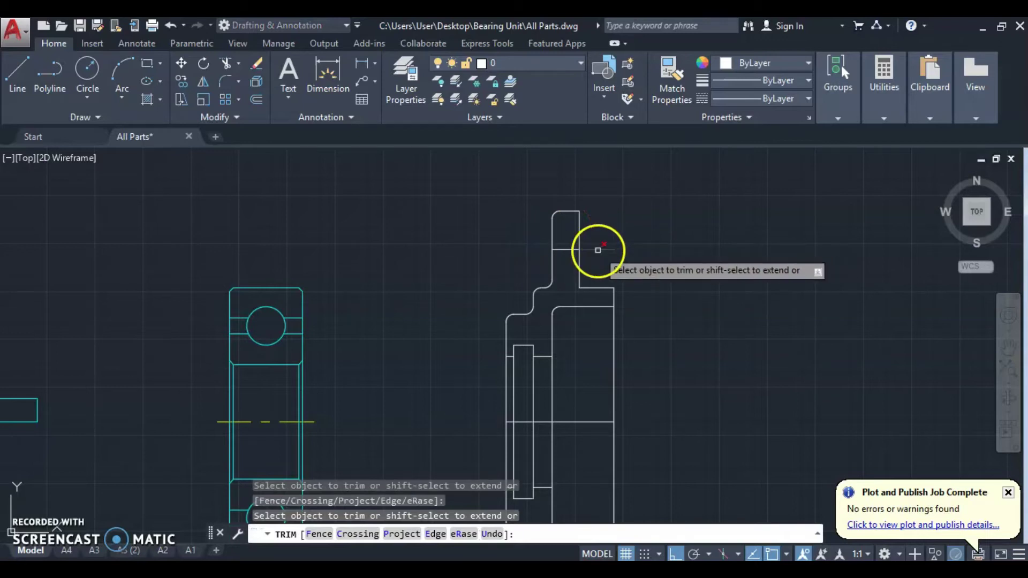
key("Escape")
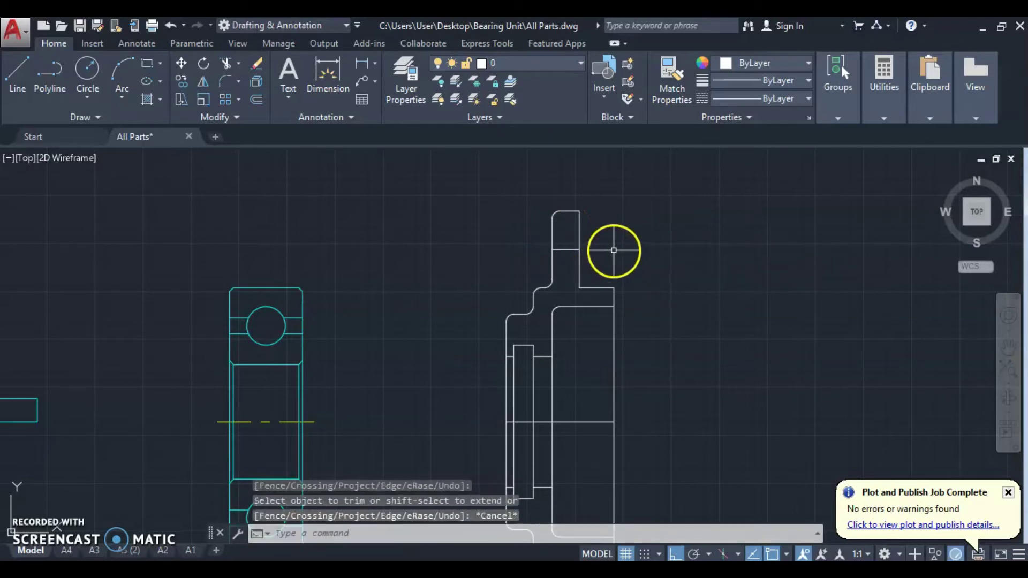
Step: Offset the short lug line 3.5 units to both sides
type("o")
key("Return")
type("3.5")
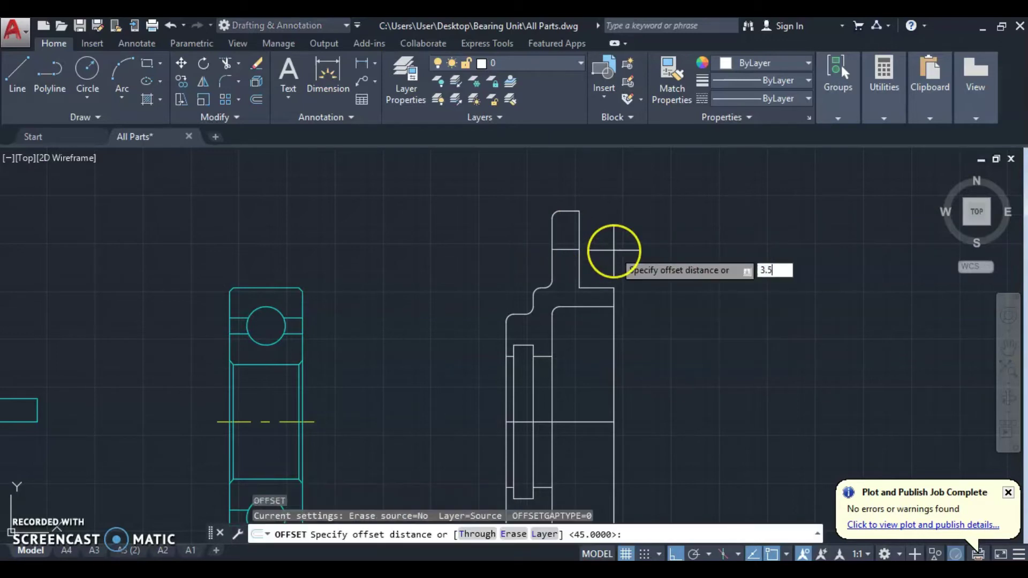
key("Return")
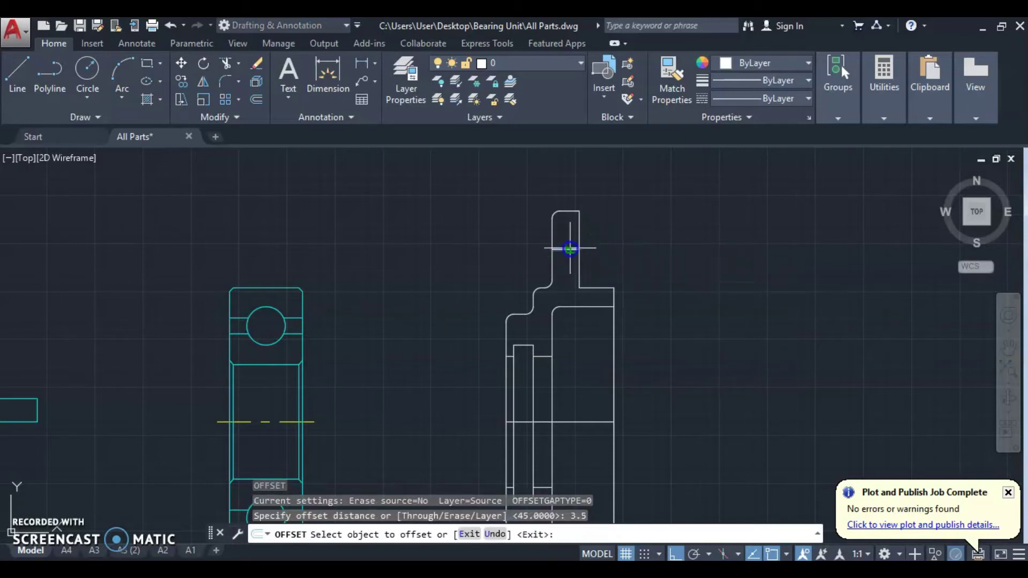
left_click(565, 248)
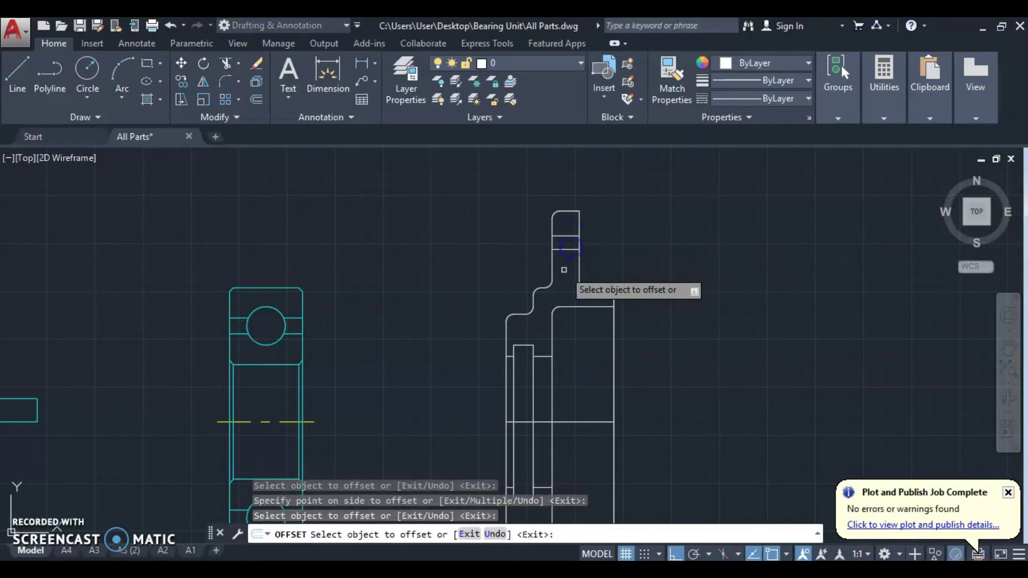
left_click(565, 250)
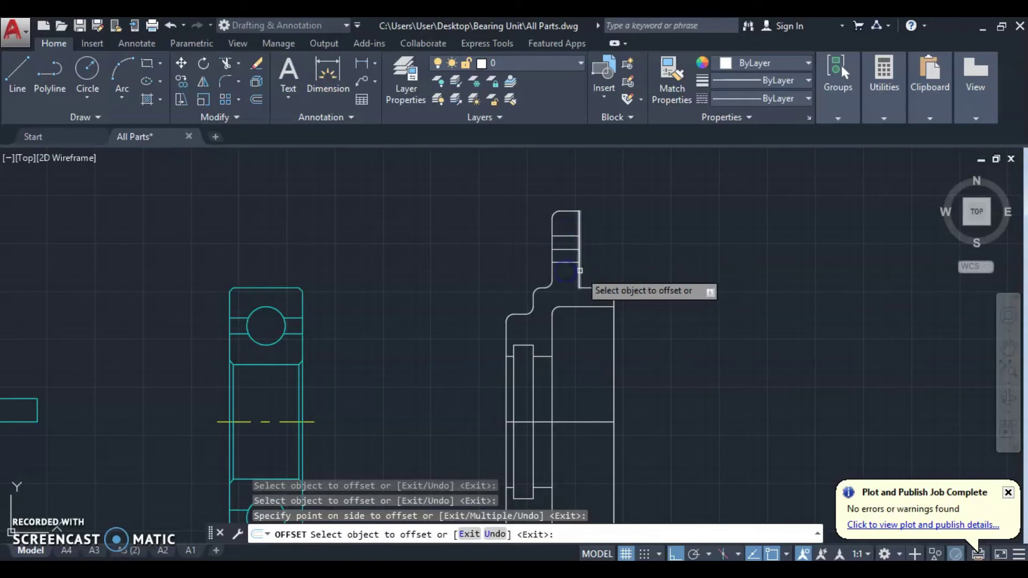
key("Escape")
left_click(560, 249)
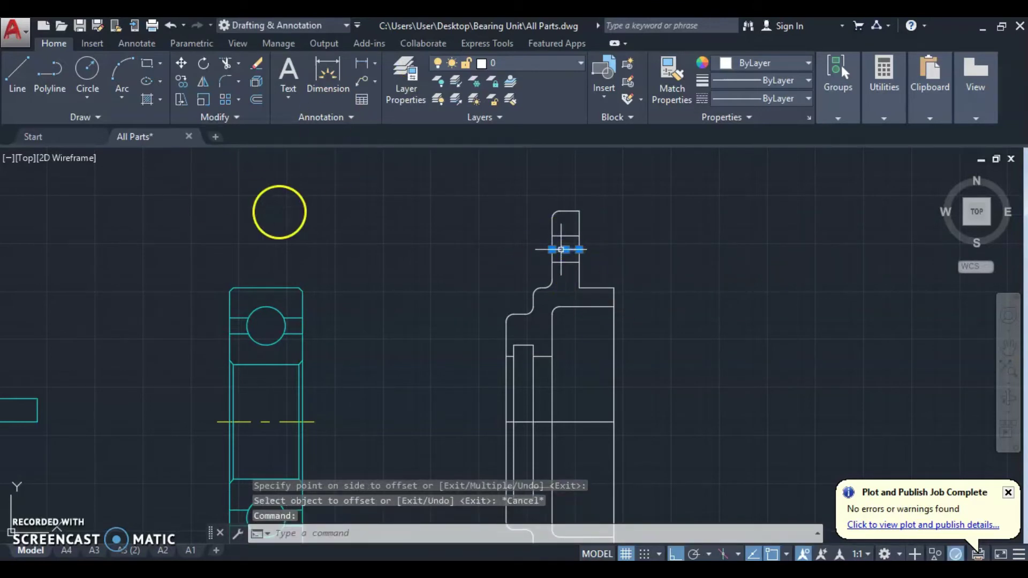
Step: Lengthen the short lug line by 3 units at each end
left_click(551, 250)
left_click(583, 294)
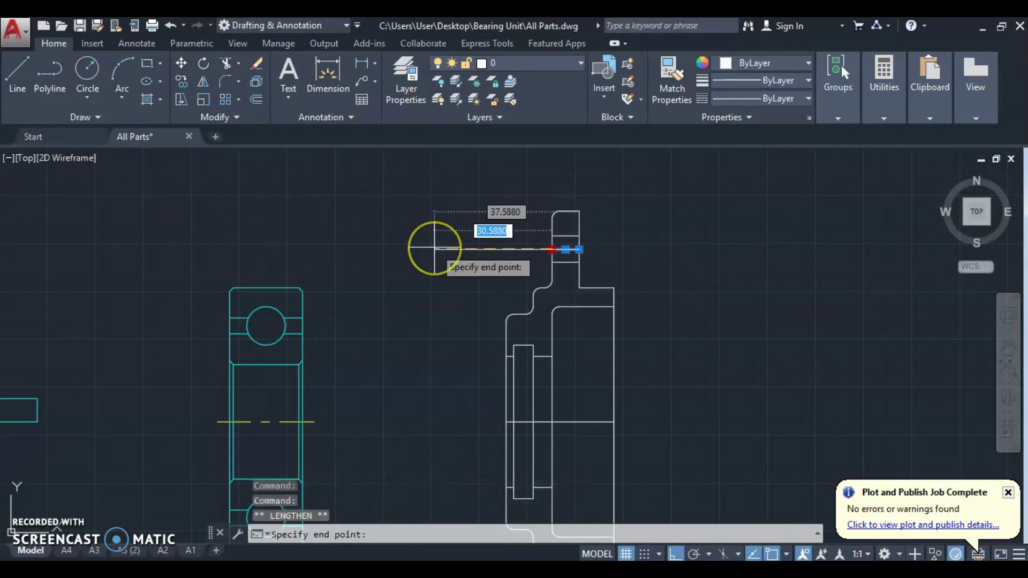
type("3")
key("Return")
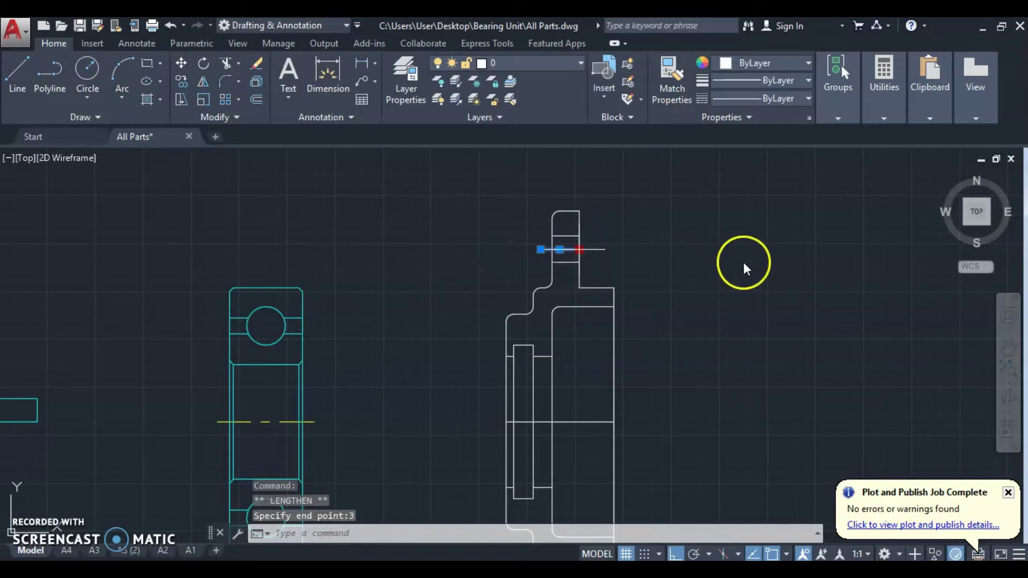
type("3")
key("Return")
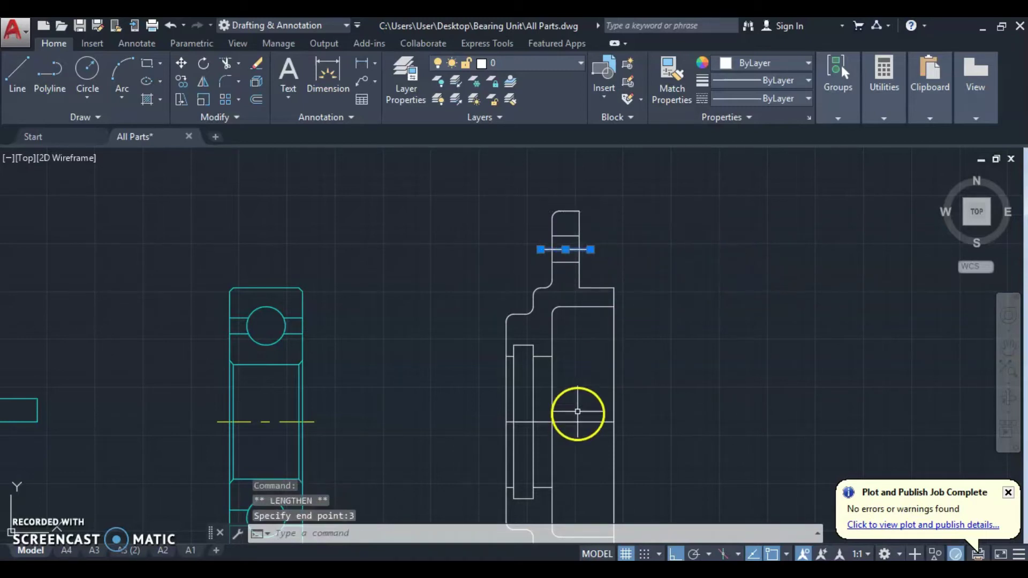
Step: Lengthen the housing's main horizontal centre line by 3 units at both ends
left_click(571, 421)
mouse_move(505, 422)
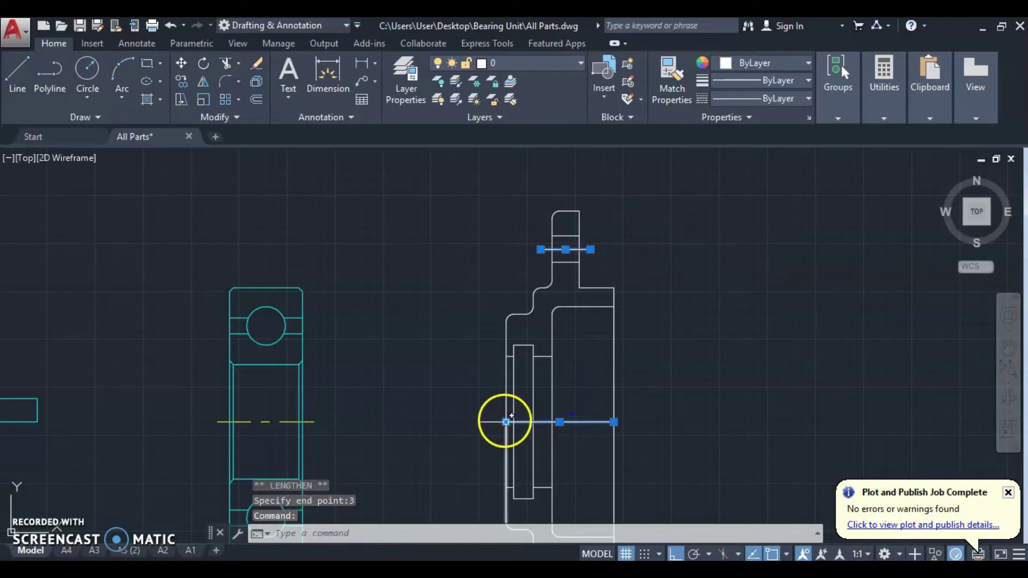
left_click(531, 459)
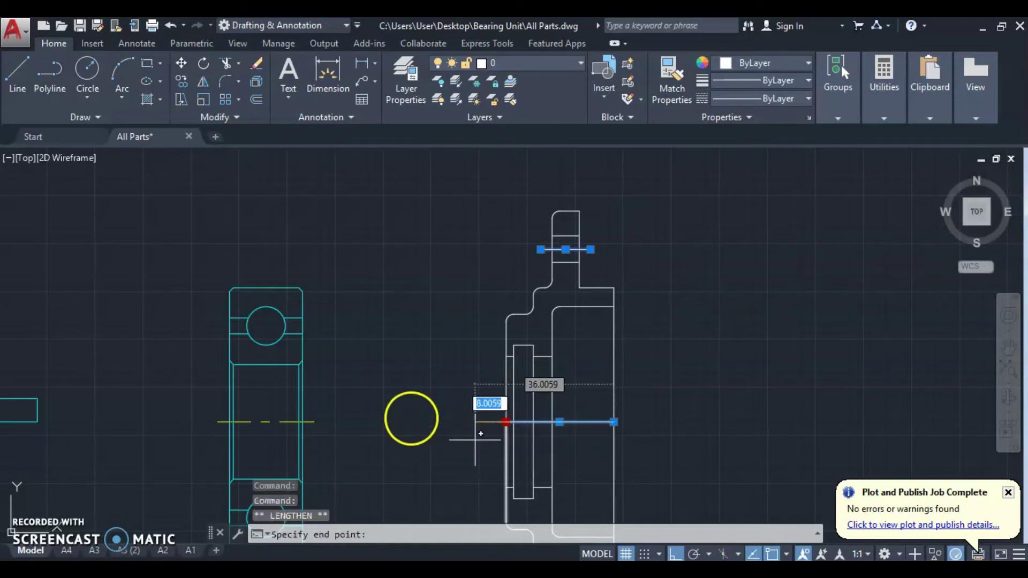
type("3")
key("Return")
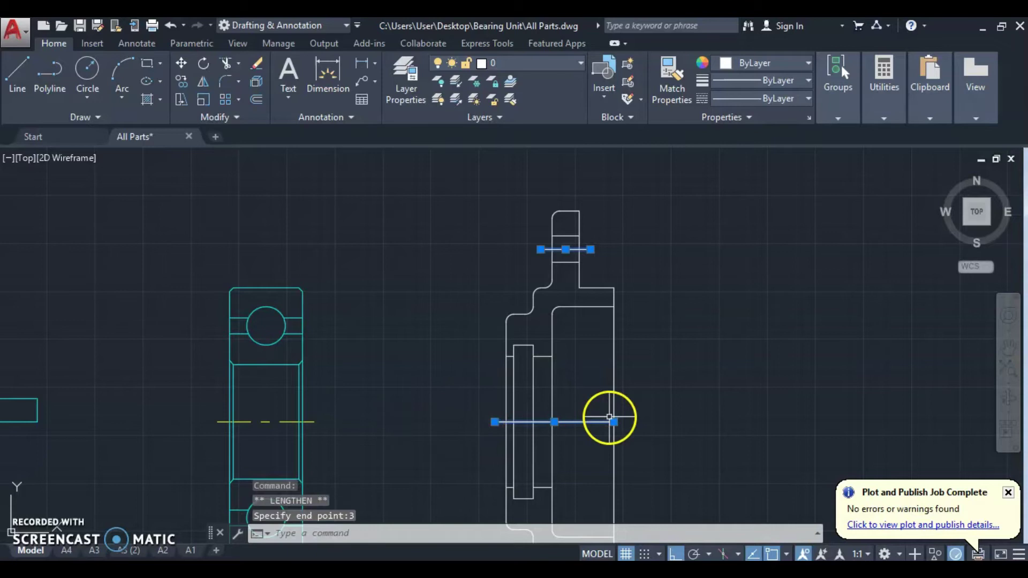
mouse_move(614, 421)
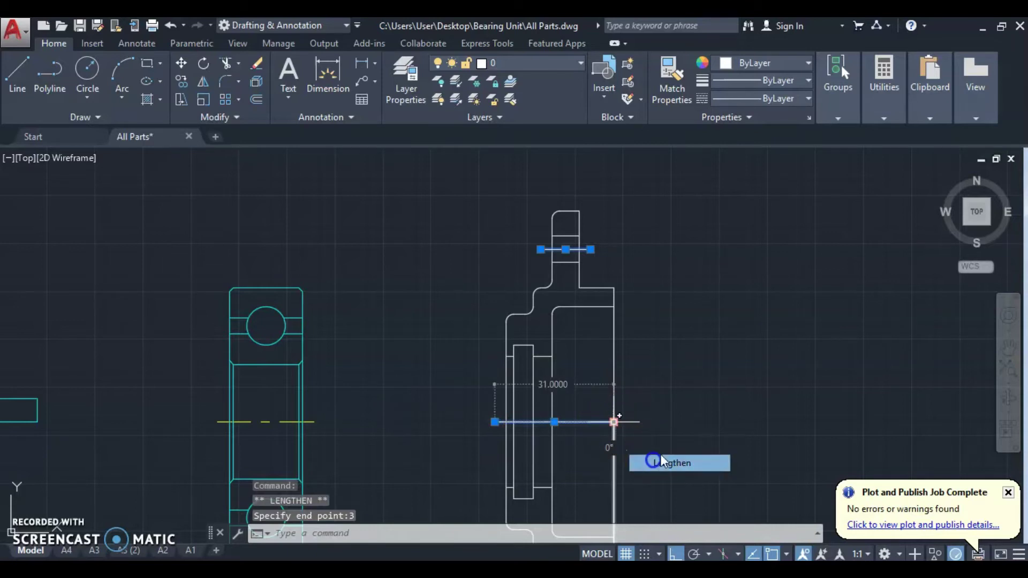
left_click(663, 461)
type("3")
key("Return")
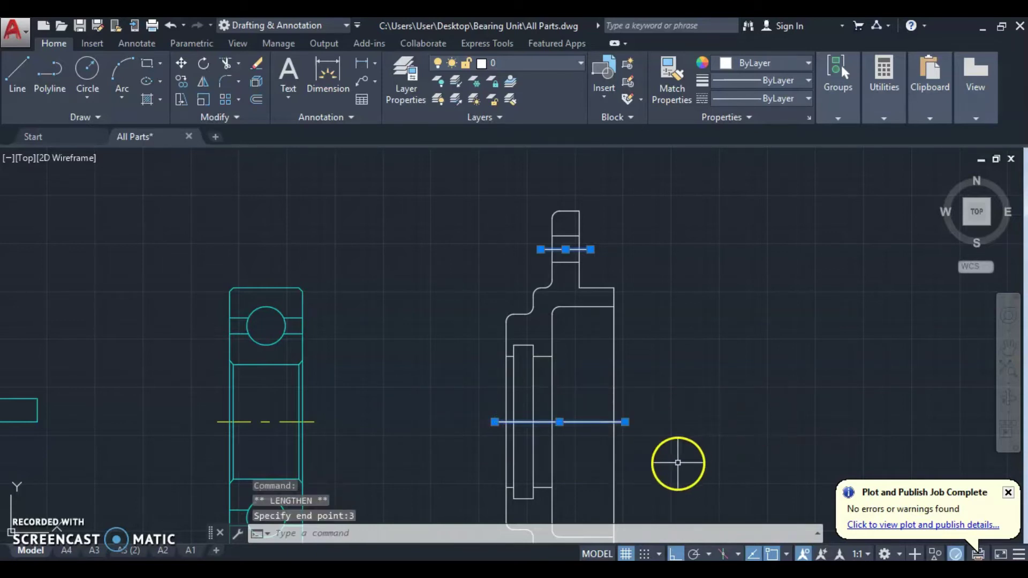
key("Escape")
Step: Window-select the entire bearing housing profile
scroll(654, 448, "down", 2)
scroll(611, 339, "down", 2)
left_click(648, 192)
left_click(542, 417)
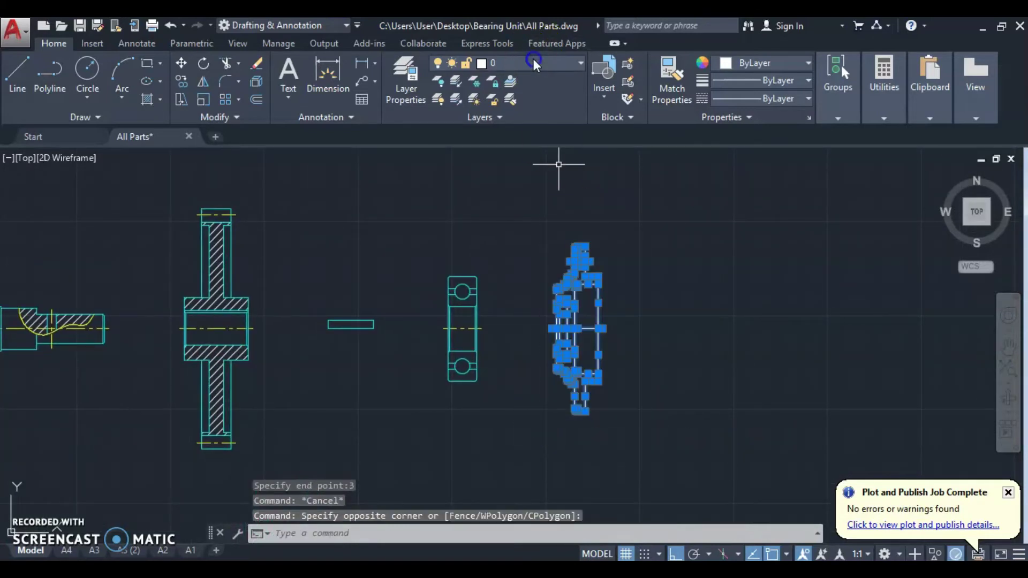
Step: Put the housing outlines on the Solid layer and its two centre lines on the Center layer
left_click(533, 63)
left_click(527, 154)
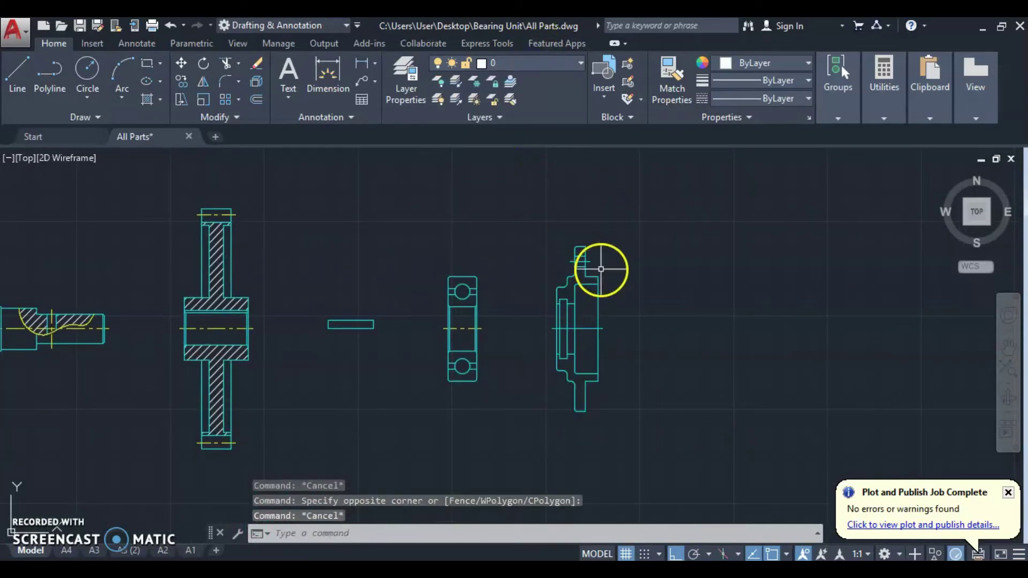
scroll(589, 263, "up", 2)
left_click(580, 257)
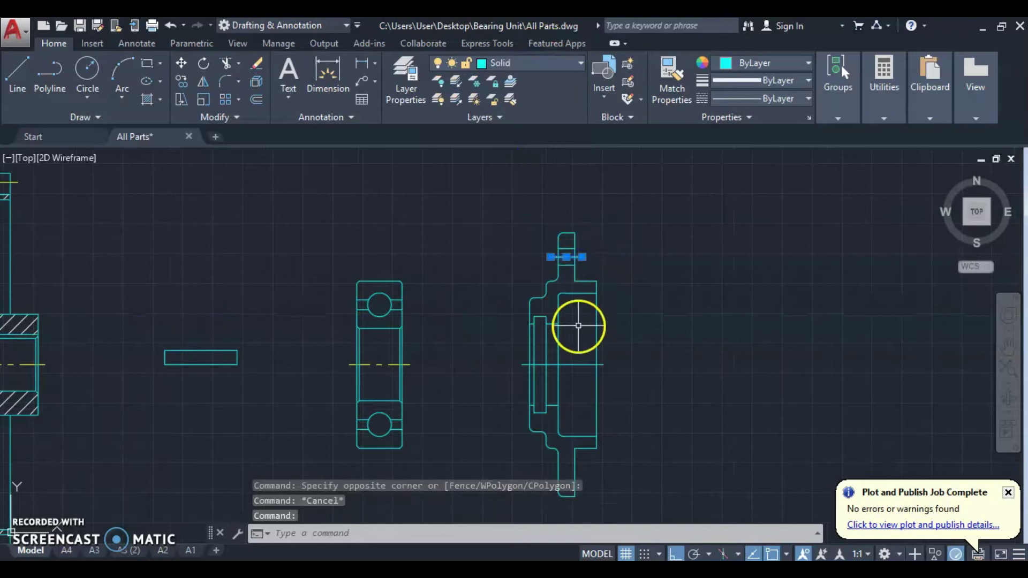
left_click(576, 365)
left_click(544, 62)
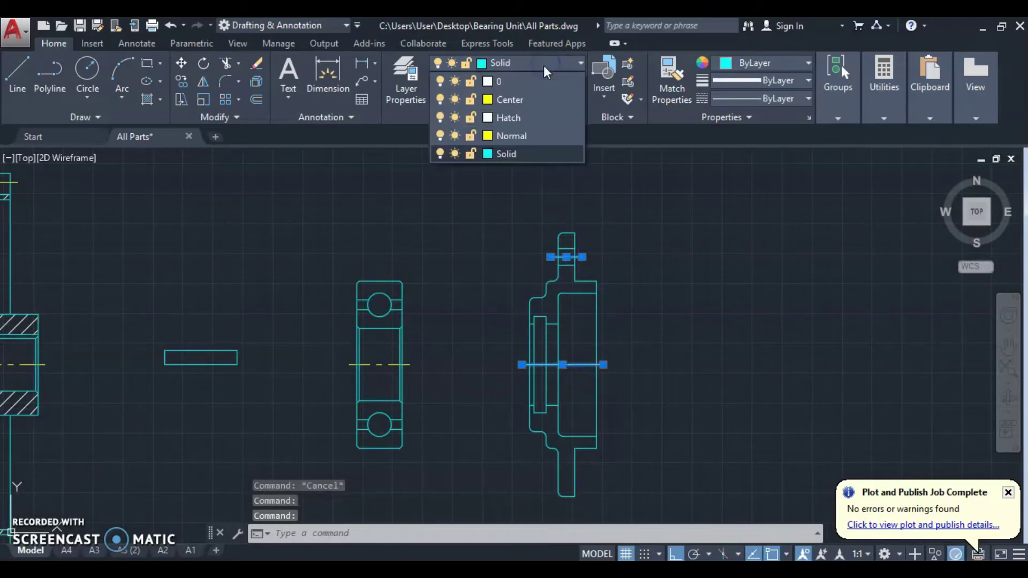
left_click(517, 94)
key("Escape")
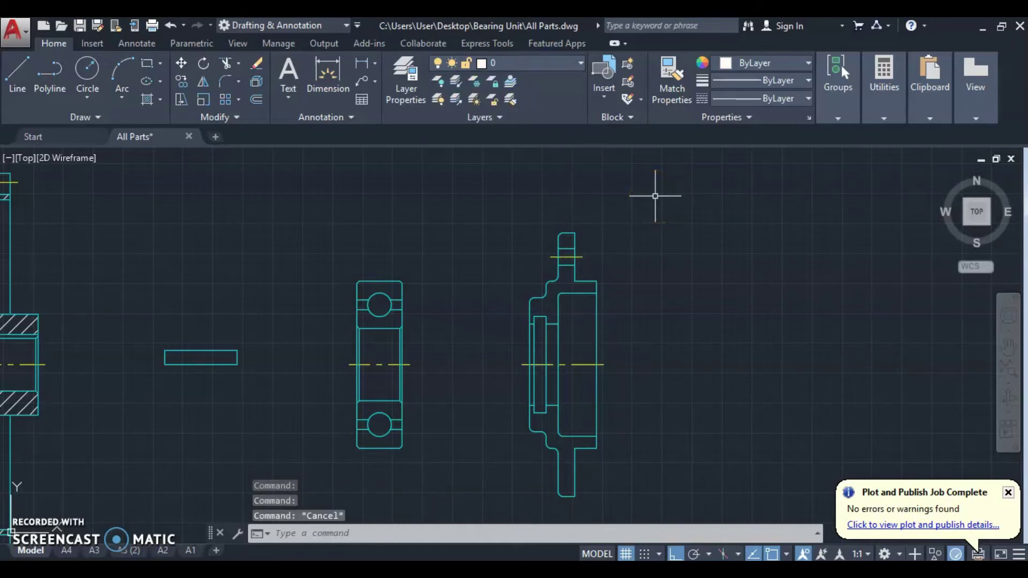
Step: Make Hatch the current layer
left_click(558, 62)
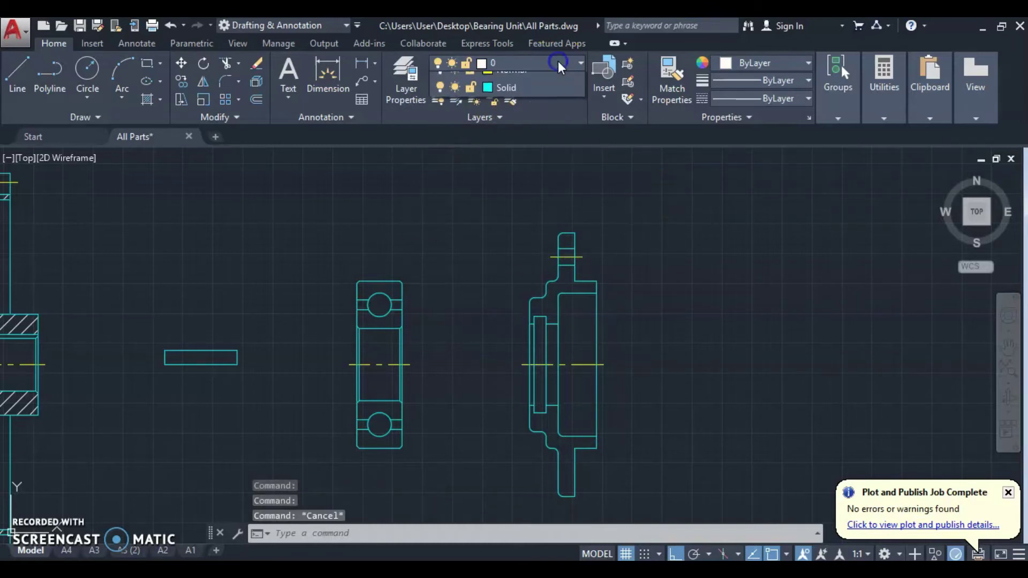
left_click(524, 119)
key("Escape")
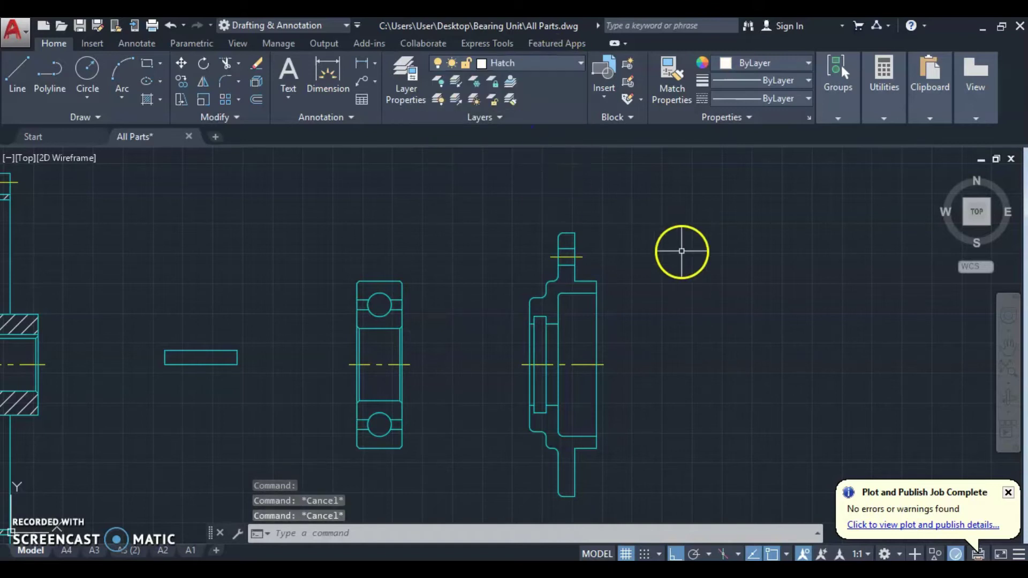
Step: Hatch the lug-top and both L-shaped section regions with ANSI31 at a 90° angle
type("h")
key("Return")
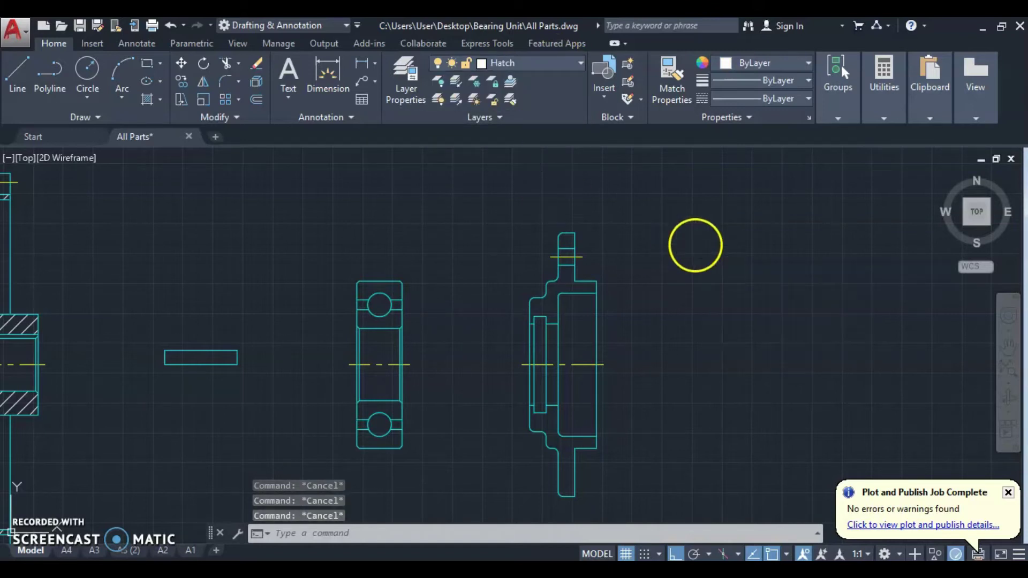
left_click(566, 241)
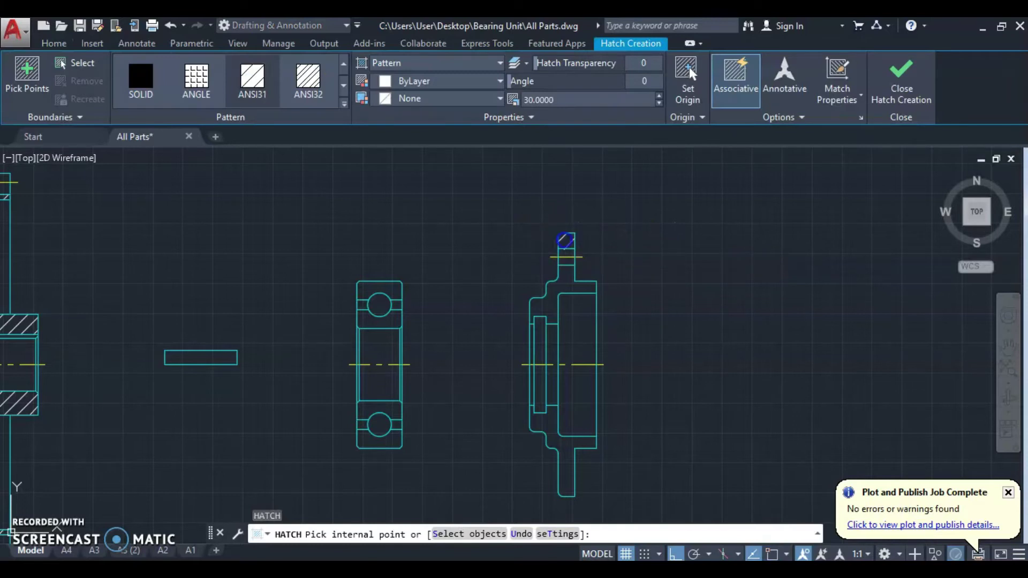
left_click(563, 287)
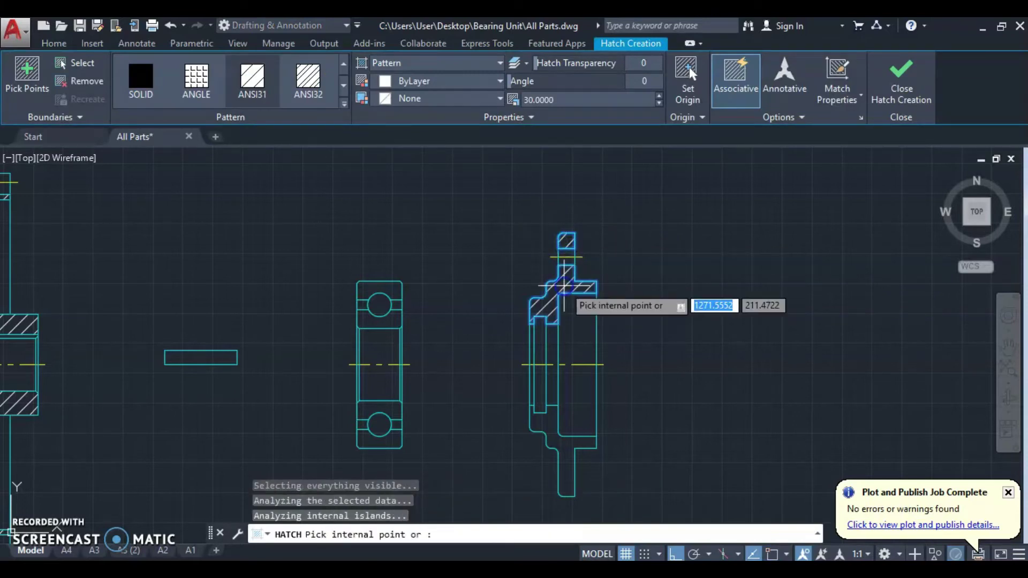
left_click(567, 442)
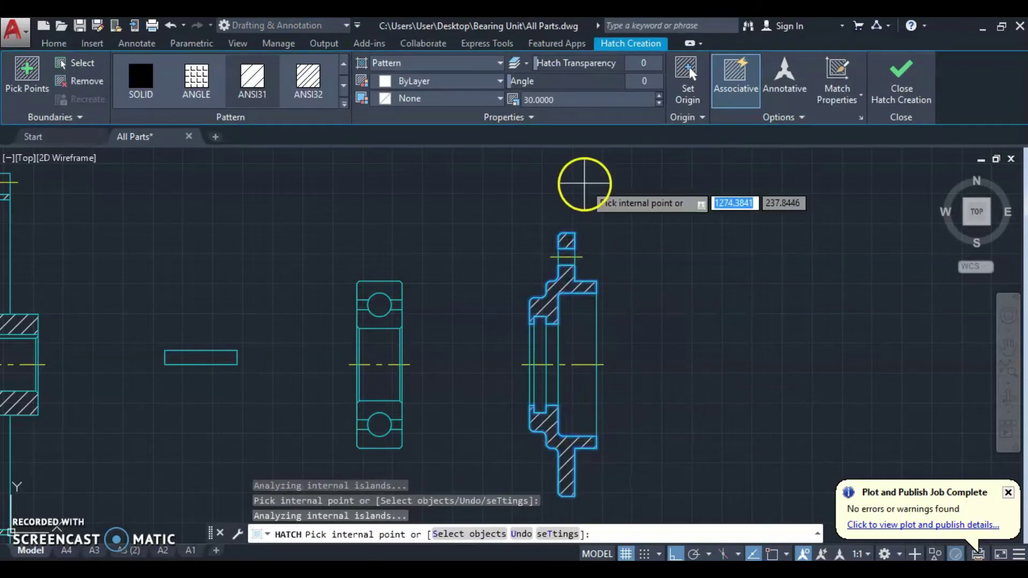
type("90")
key("Return")
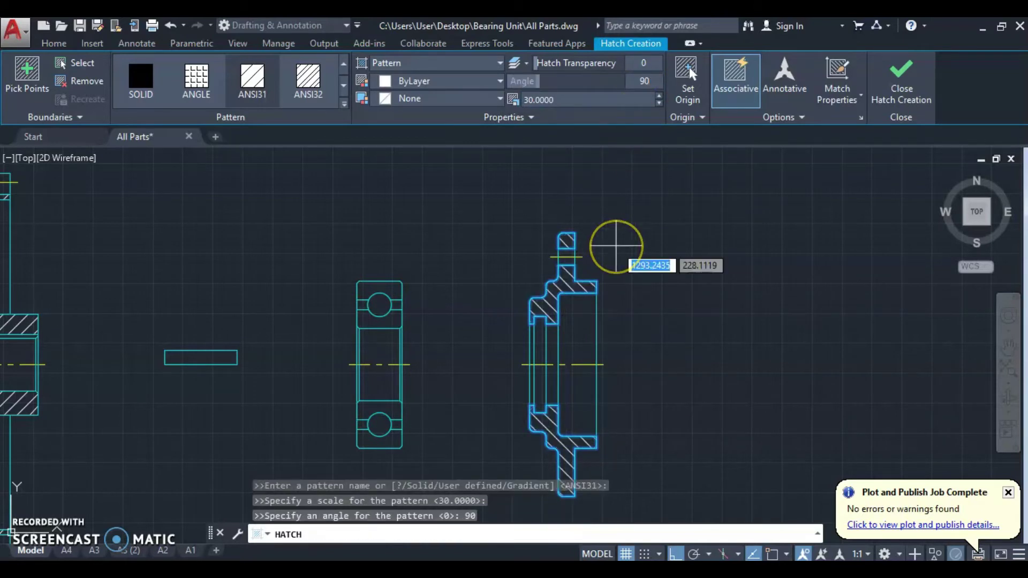
key("Escape")
scroll(614, 251, "down", 4)
middle_click_drag(614, 255, 528, 289)
Step: Zoom and pan out so the shaft, gear, washer, bearing and lid drawings all fit on screen
scroll(551, 291, "up", 2)
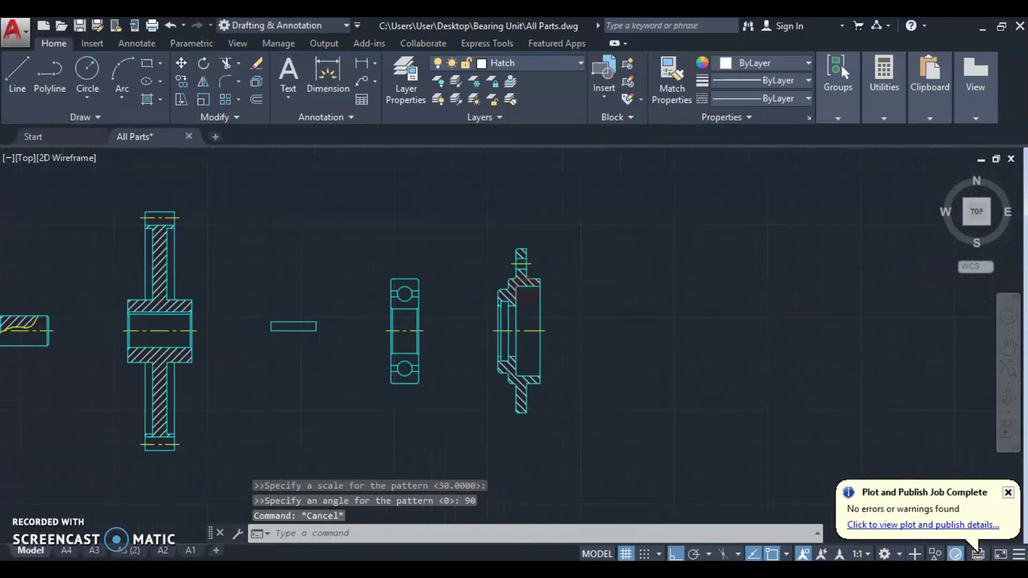
scroll(543, 289, "up", 2)
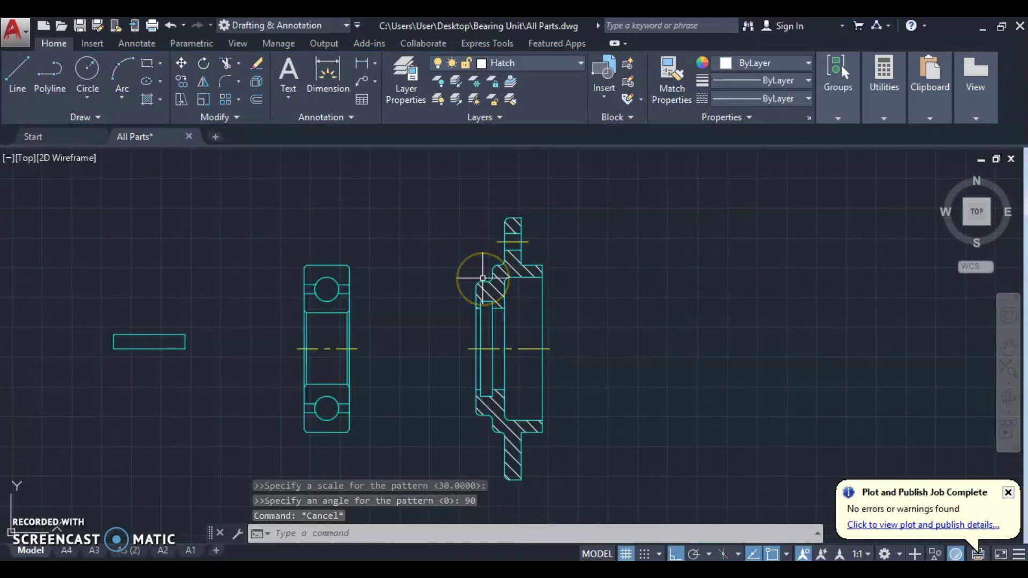
scroll(573, 268, "down", 2)
middle_click_drag(573, 268, 484, 287)
middle_click_drag(399, 244, 591, 279)
scroll(591, 280, "down", 2)
scroll(494, 252, "up", 1)
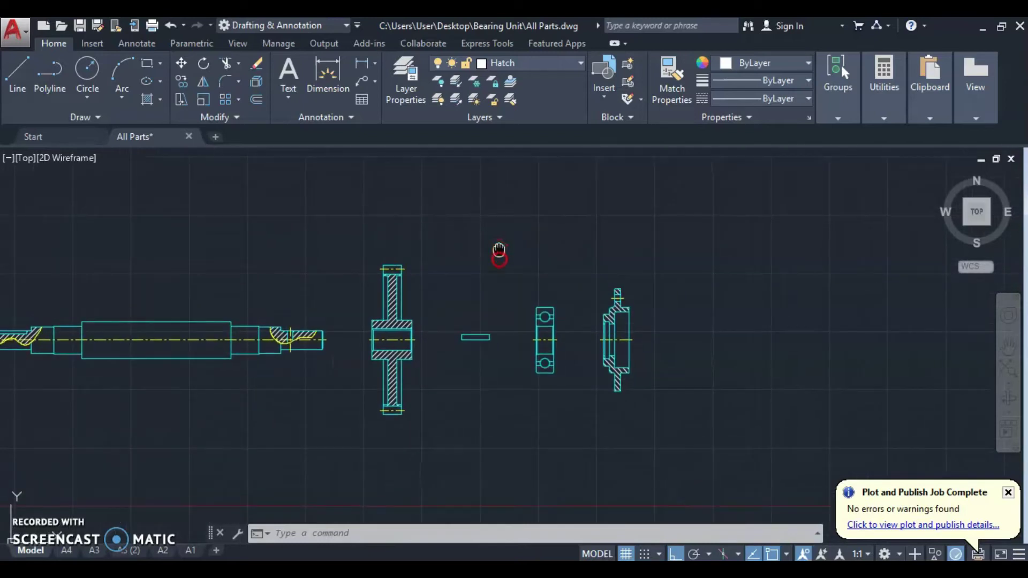
middle_click_drag(495, 252, 482, 279)
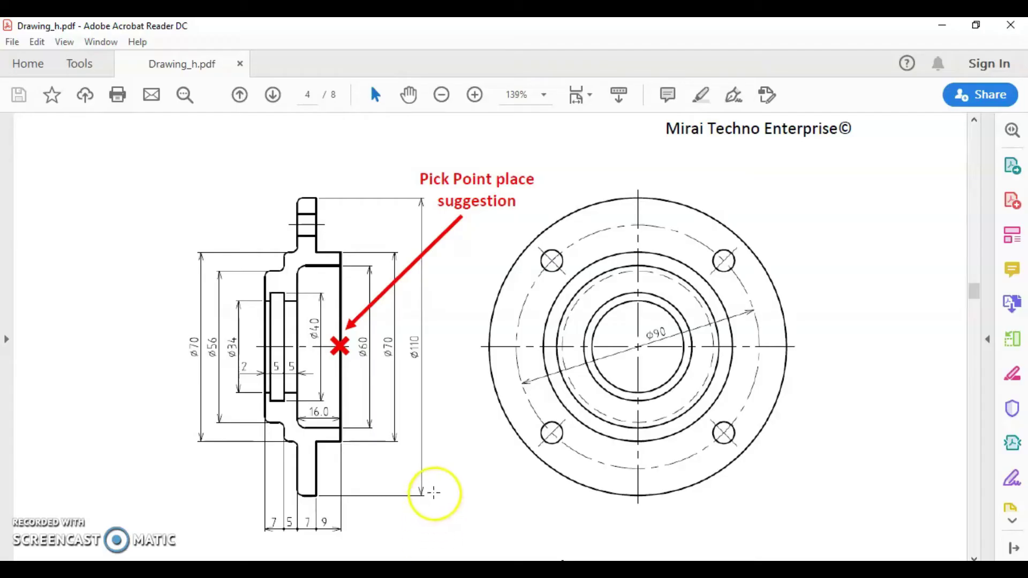
Step: Review the 25mm and 45mm M6 hexagon bolt figures in the PDF, then return to AutoCAD
scroll(436, 383, "down", 4)
scroll(436, 361, "down", 5)
scroll(432, 361, "down", 1)
scroll(432, 362, "down", 1)
scroll(424, 361, "down", 2)
scroll(427, 367, "up", 3)
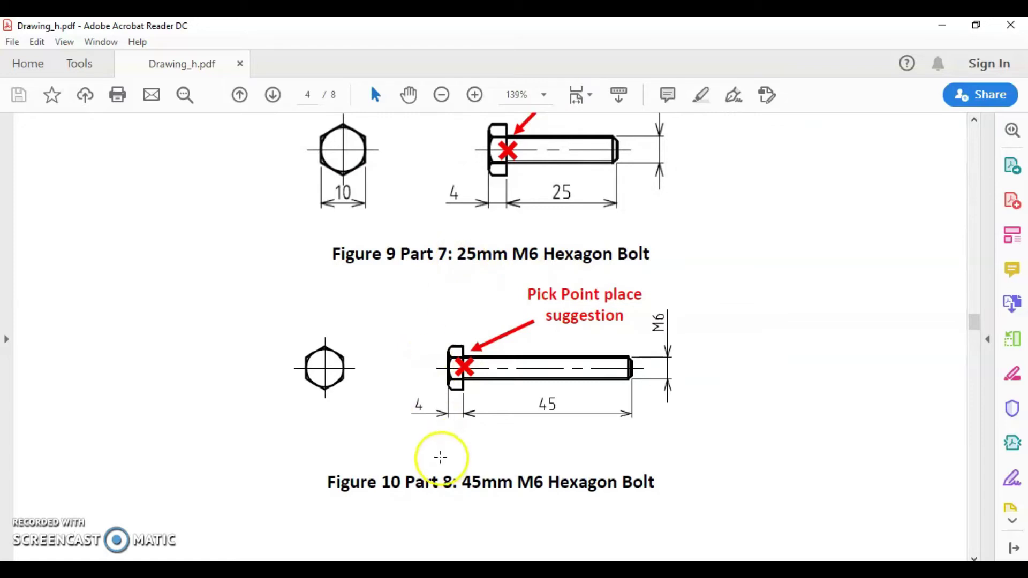
scroll(441, 458, "down", 1)
scroll(459, 465, "down", 3)
scroll(459, 463, "down", 3)
scroll(459, 452, "down", 1)
scroll(459, 452, "up", 2)
scroll(459, 452, "up", 6)
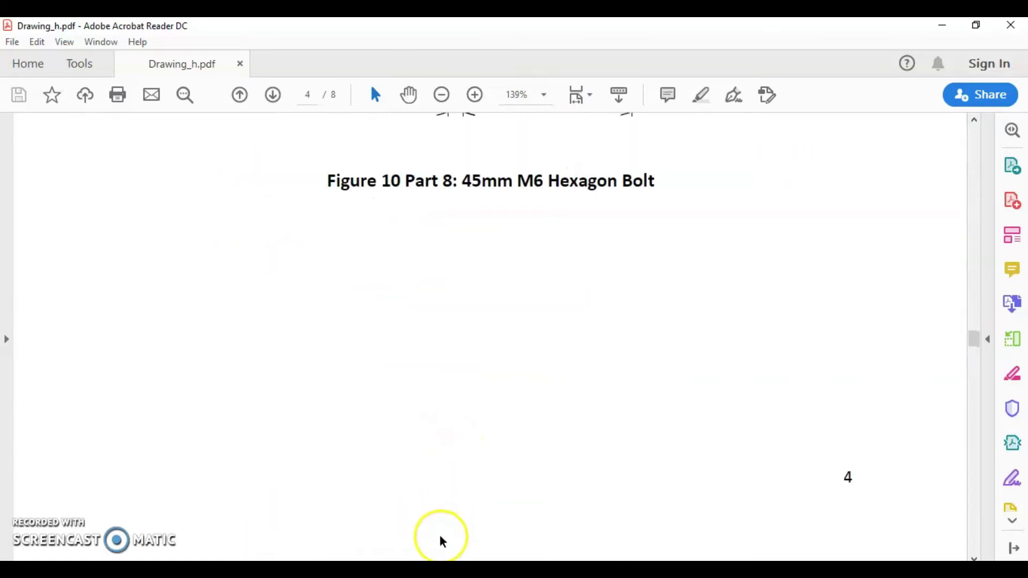
key("alt+Tab")
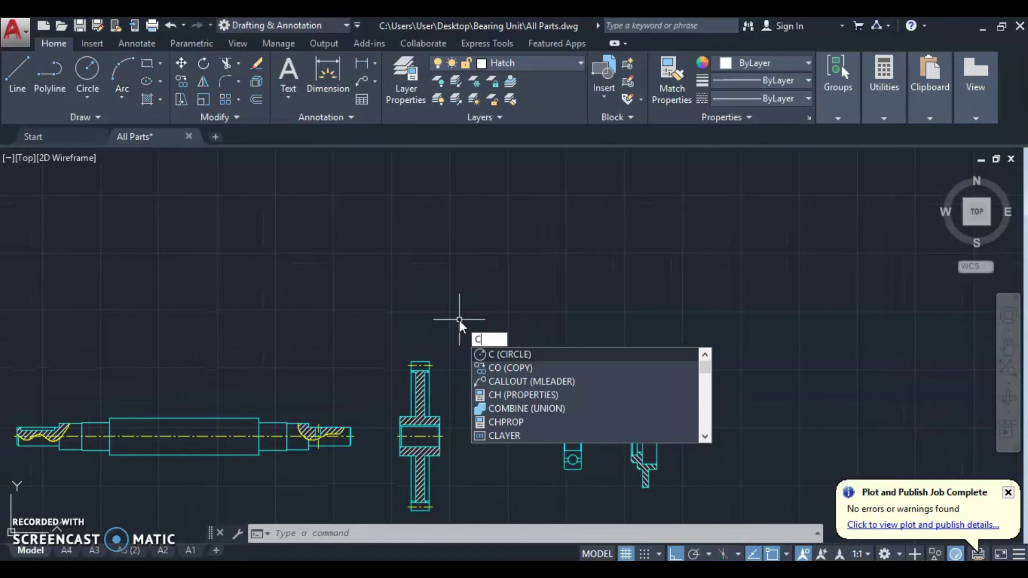
Step: Draw a radius-5 circle centred 100 units above the rectangular part
key("Return")
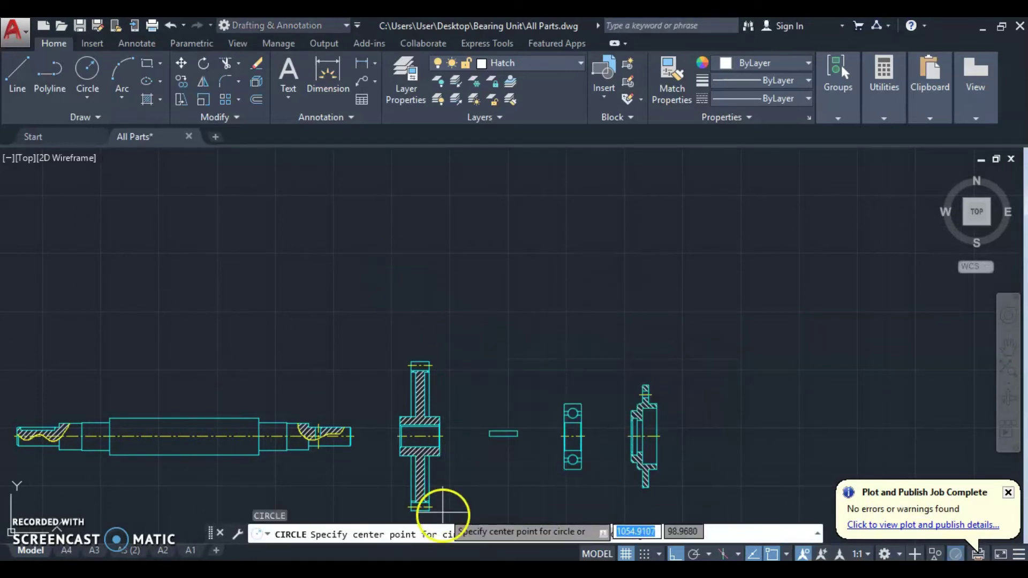
key("alt+Tab")
scroll(427, 412, "up", 3)
scroll(429, 397, "up", 3)
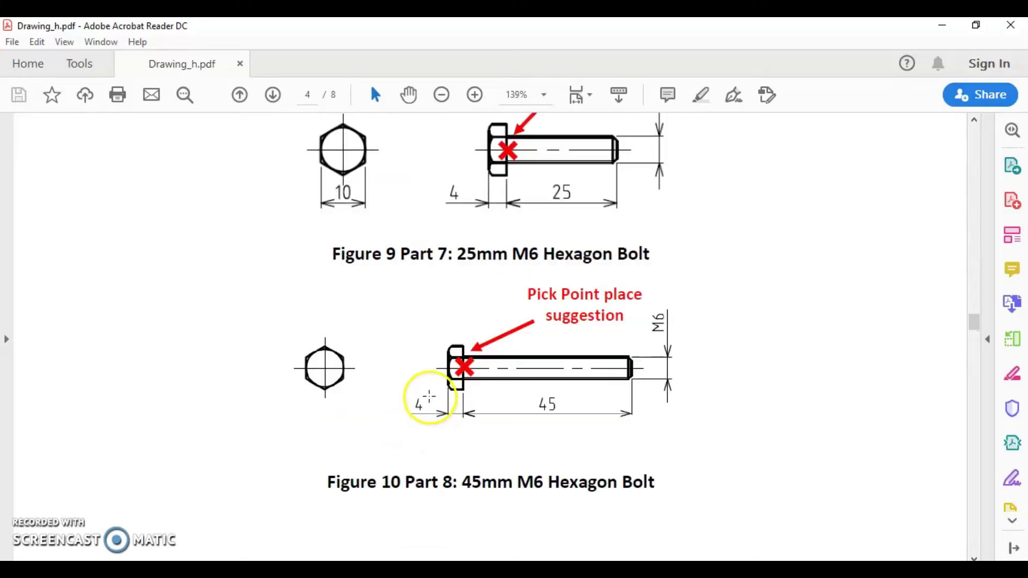
scroll(428, 397, "up", 3)
key("alt+Tab")
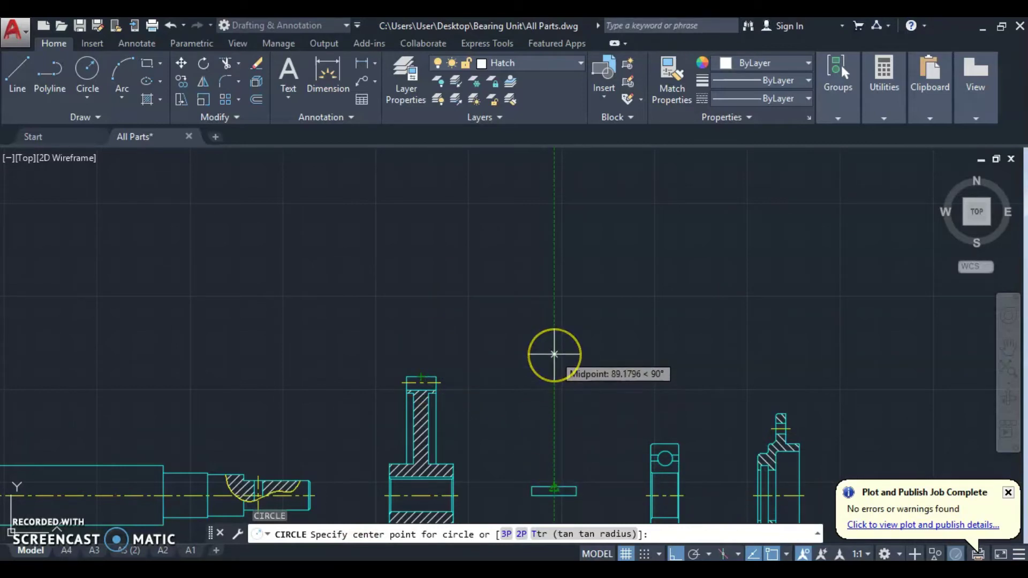
type("100")
key("Return")
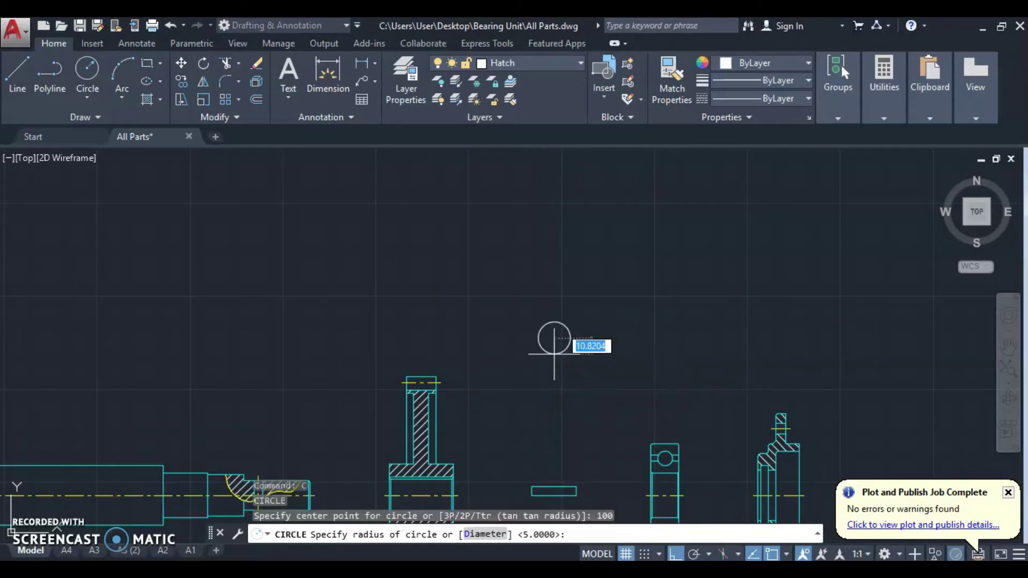
type("5")
key("Return")
type("POL")
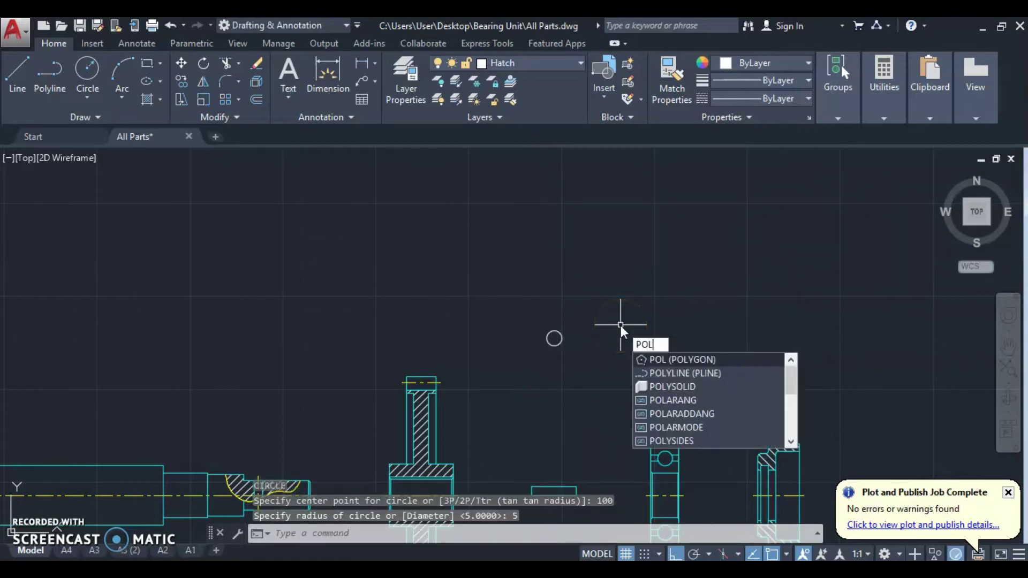
Step: Circumscribe a six-sided polygon around the radius-5 circle
key("Return")
type("6")
key("Return")
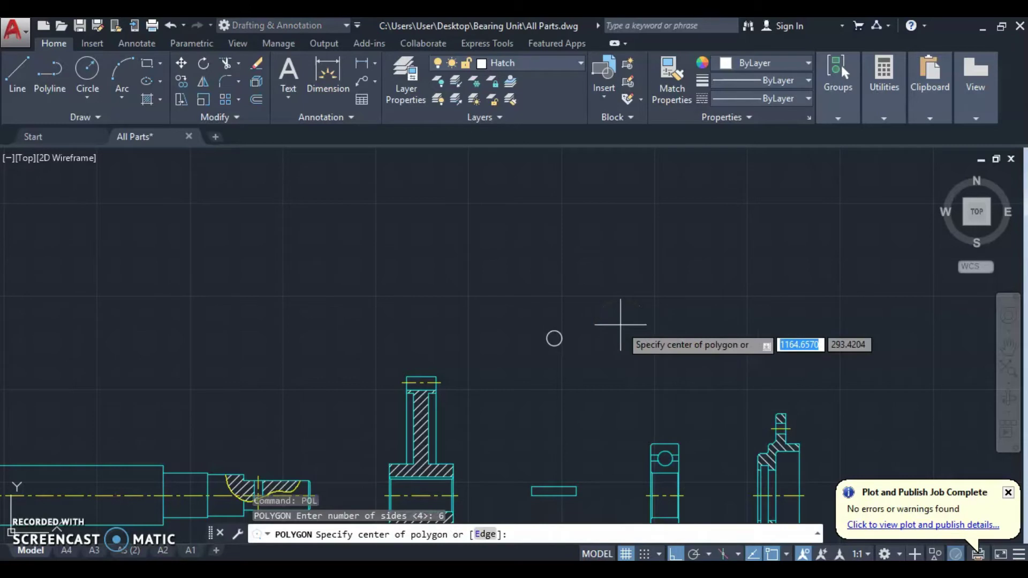
scroll(611, 325, "up", 3)
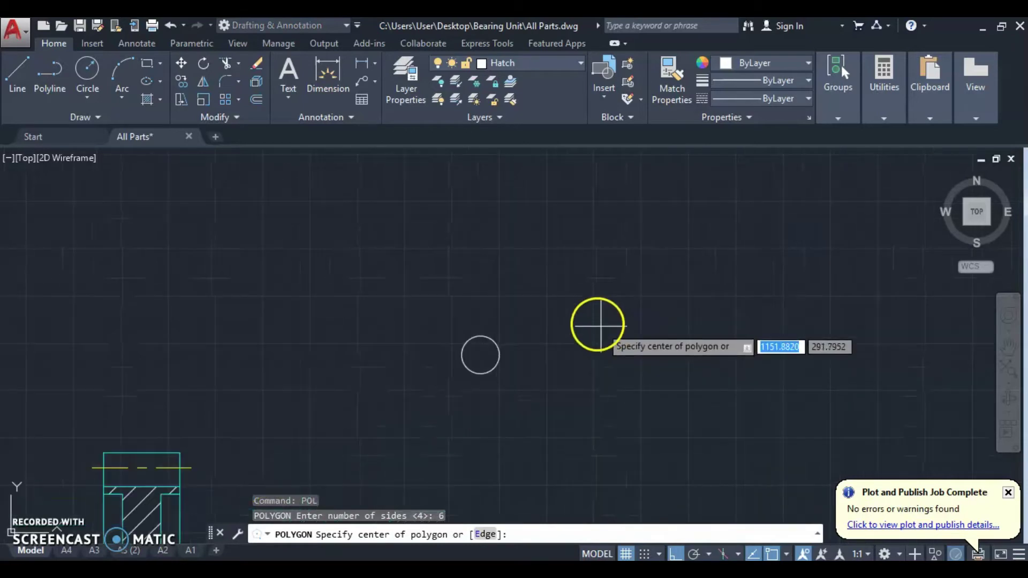
left_click(481, 353)
left_click(524, 407)
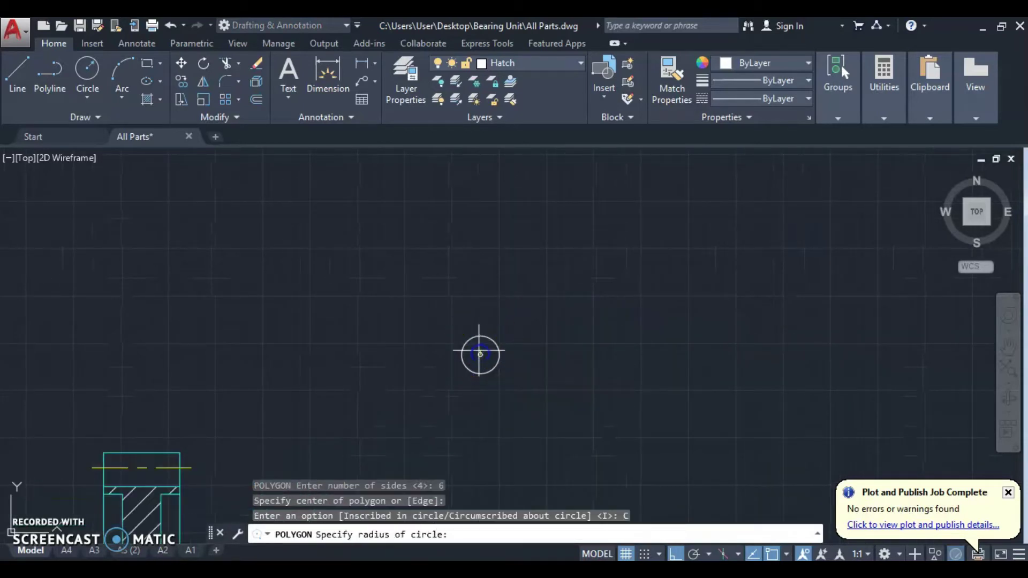
left_click(498, 354)
key("Escape")
key("Escape")
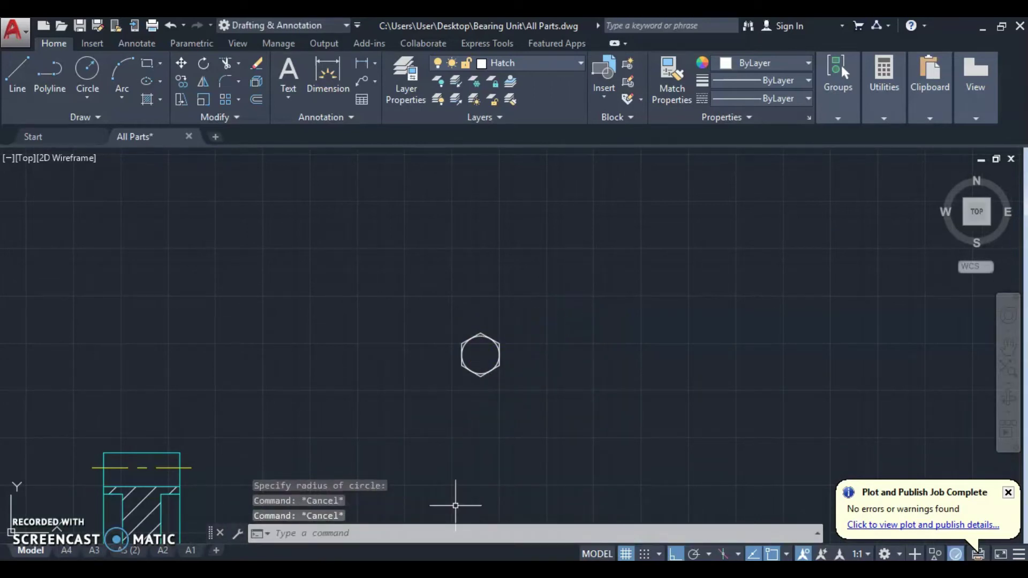
key("alt+Tab")
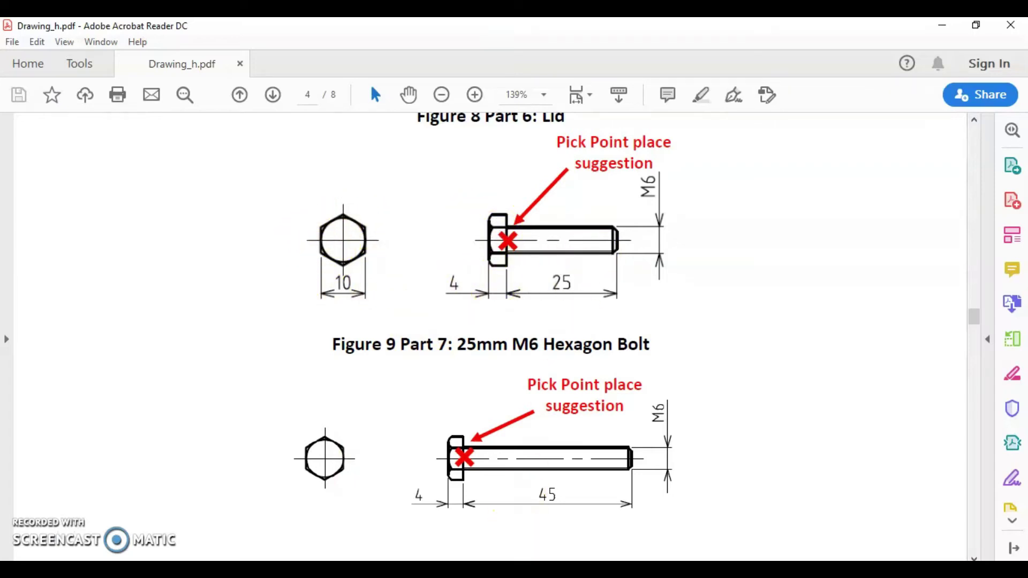
Step: Draw a vertical line from the hexagon's top vertex to its bottom vertex
scroll(477, 374, "up", 5)
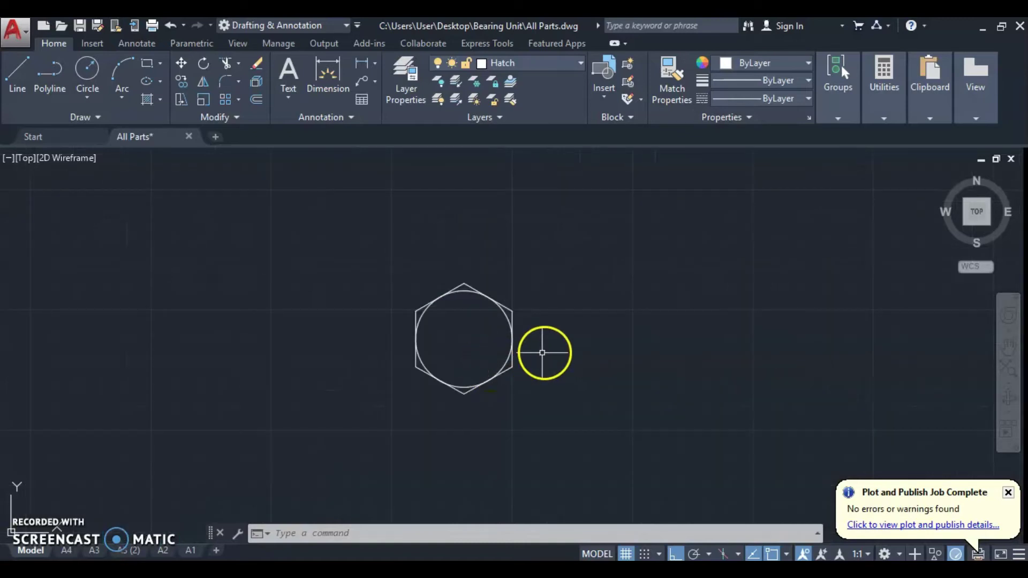
key("Return")
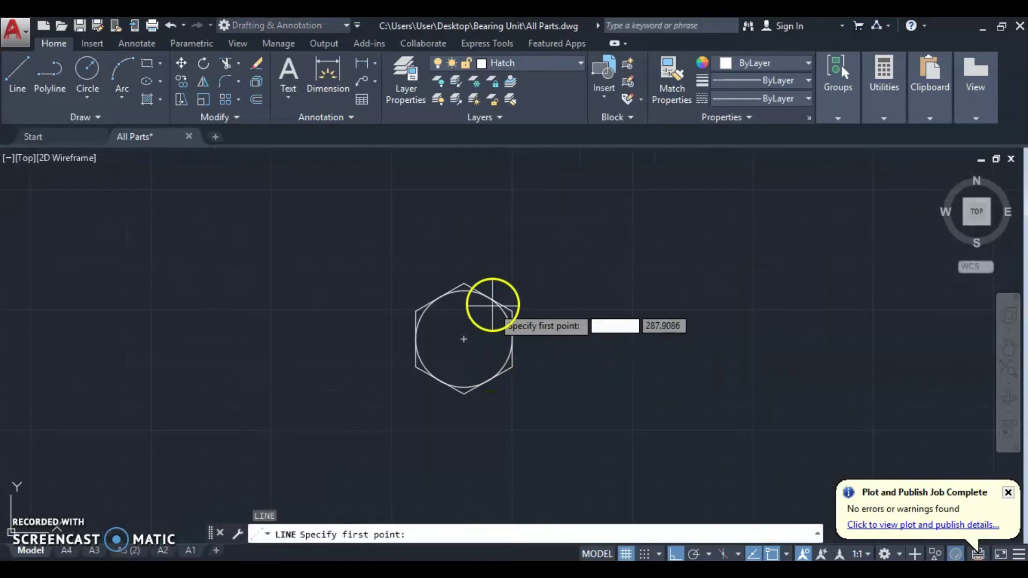
left_click(465, 284)
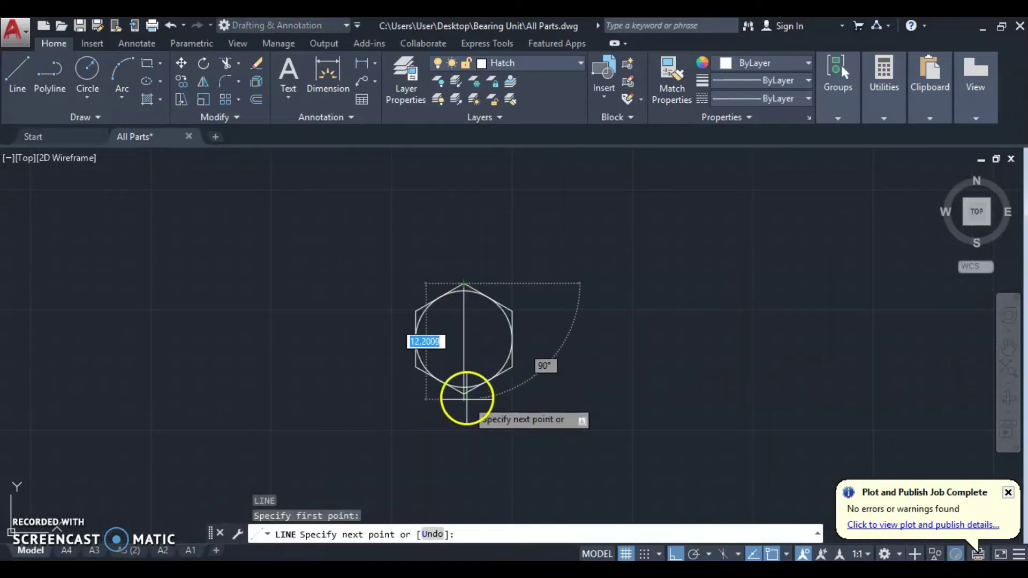
left_click(465, 394)
key("Escape")
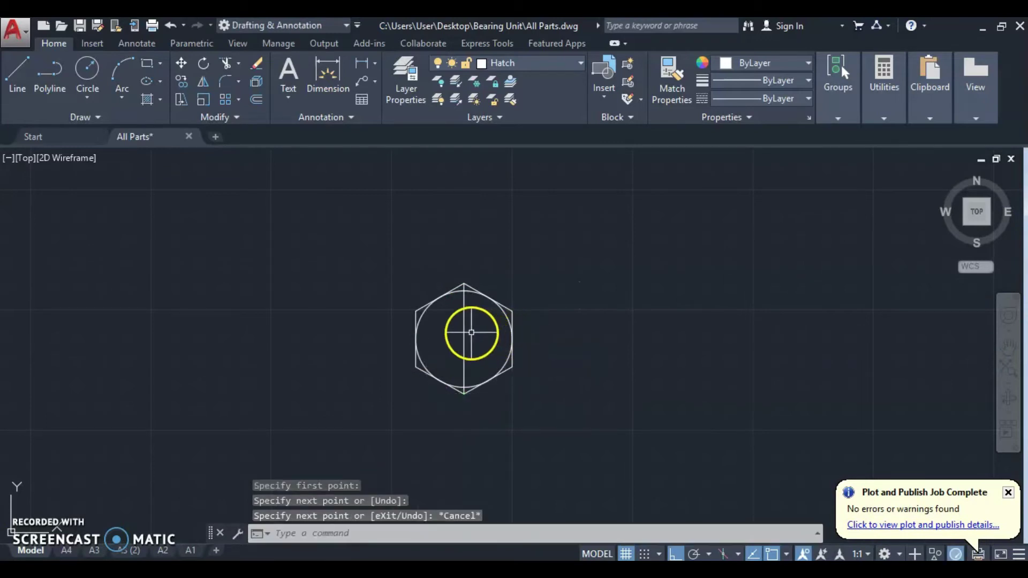
Step: Select the new vertical line for copying and look up the bolt lengths in the PDF
left_click(462, 333)
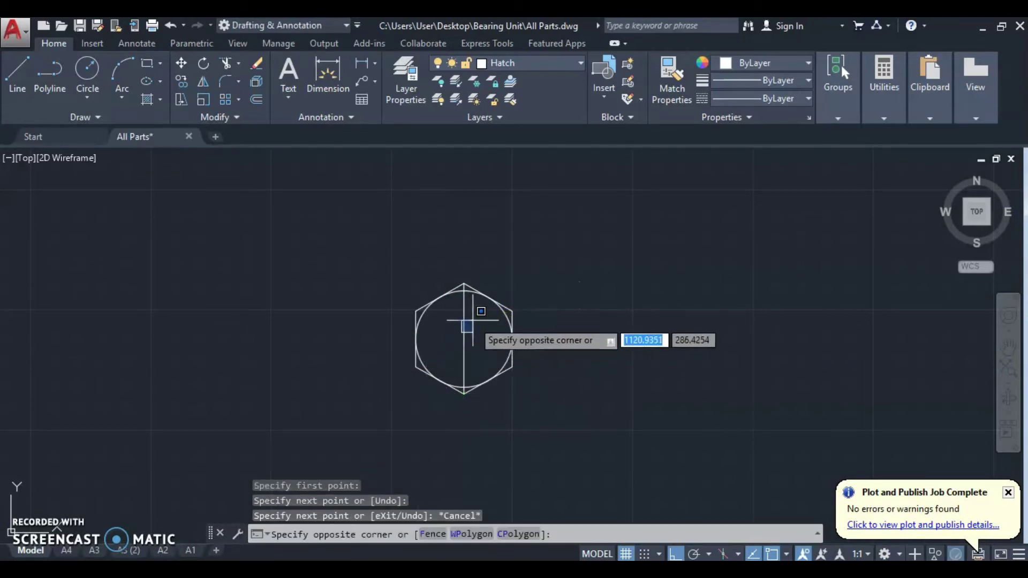
left_click(524, 333)
left_click(618, 344)
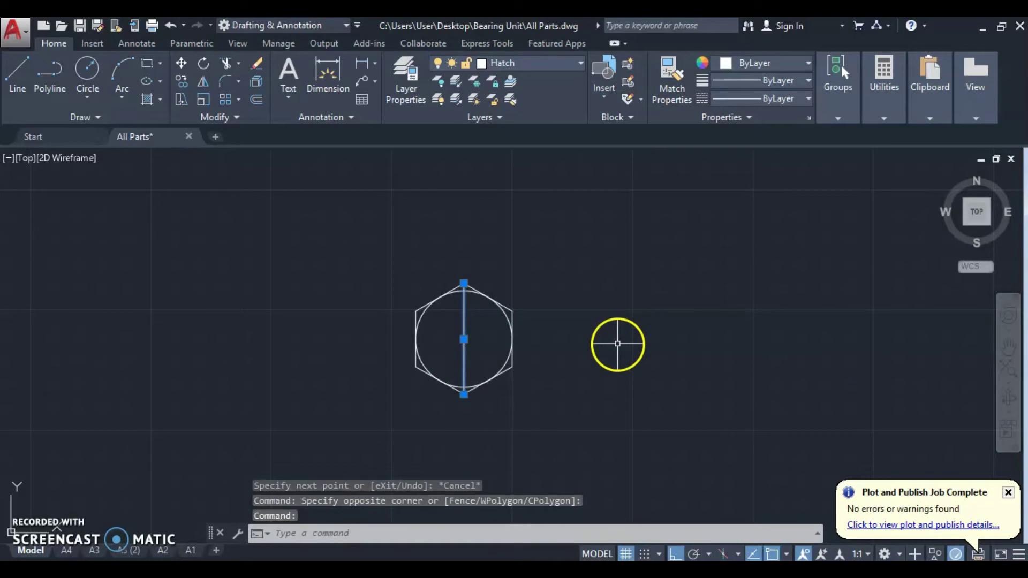
key("Return")
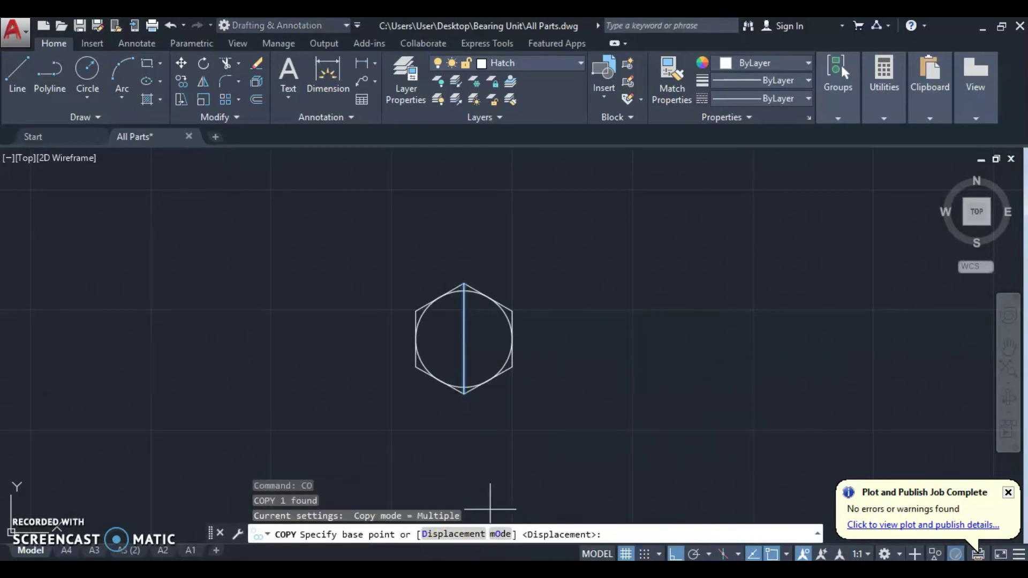
key("alt+Tab")
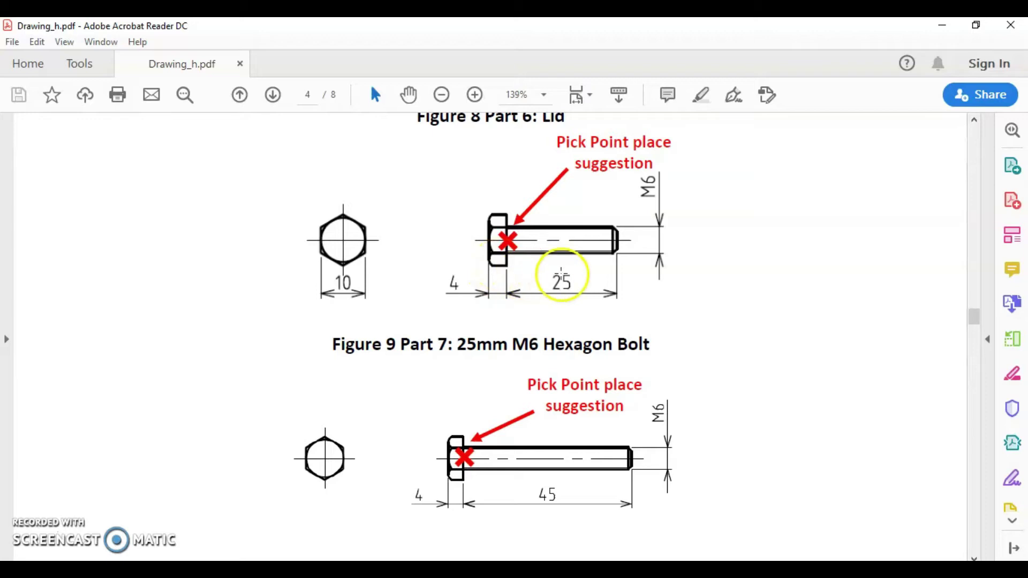
Step: Copy the hexagon's vertical line 20, 24 and 49 units to the right
key("alt+Tab")
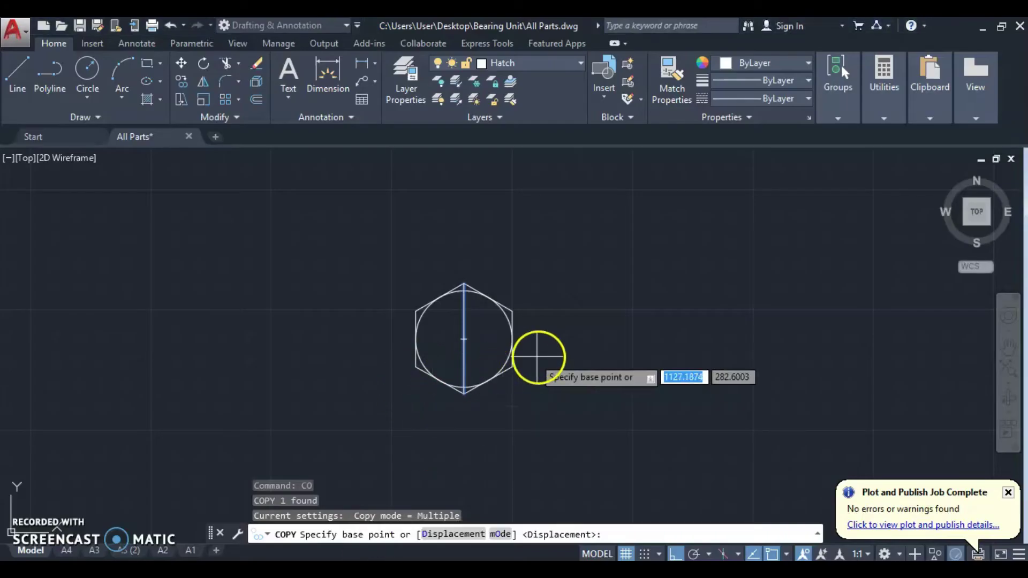
left_click(466, 231)
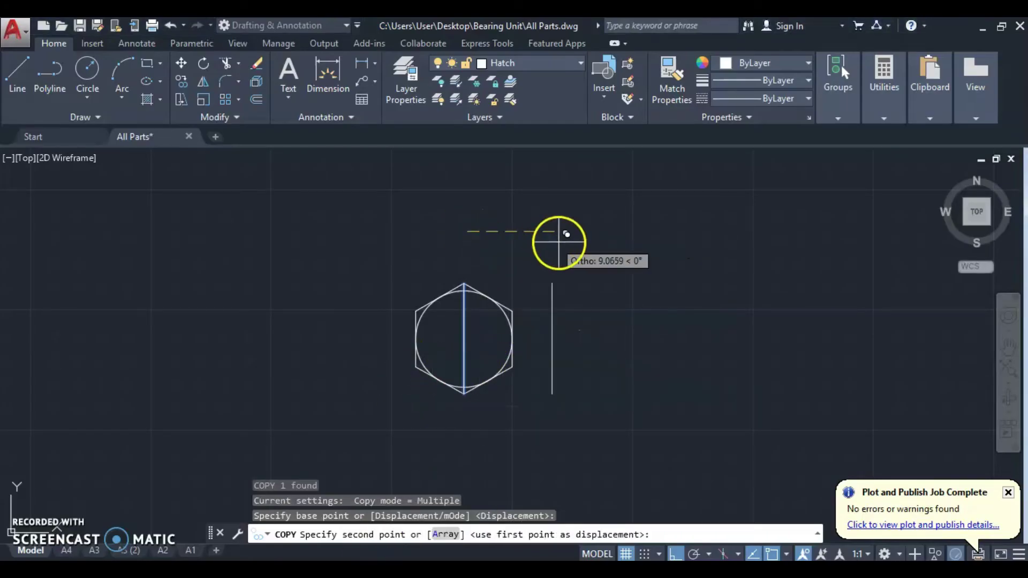
type("2")
type("24")
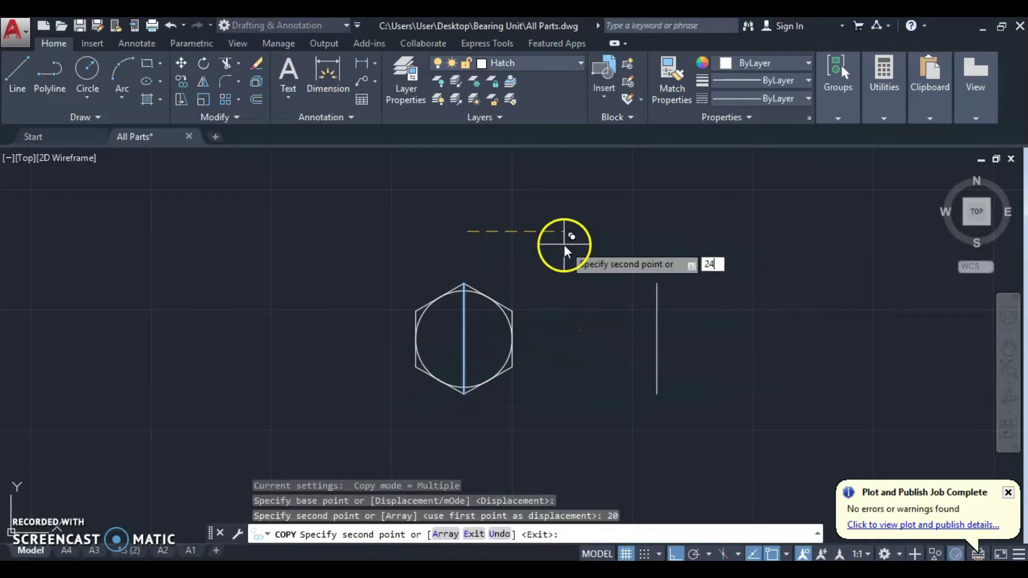
key("Return")
key("Return")
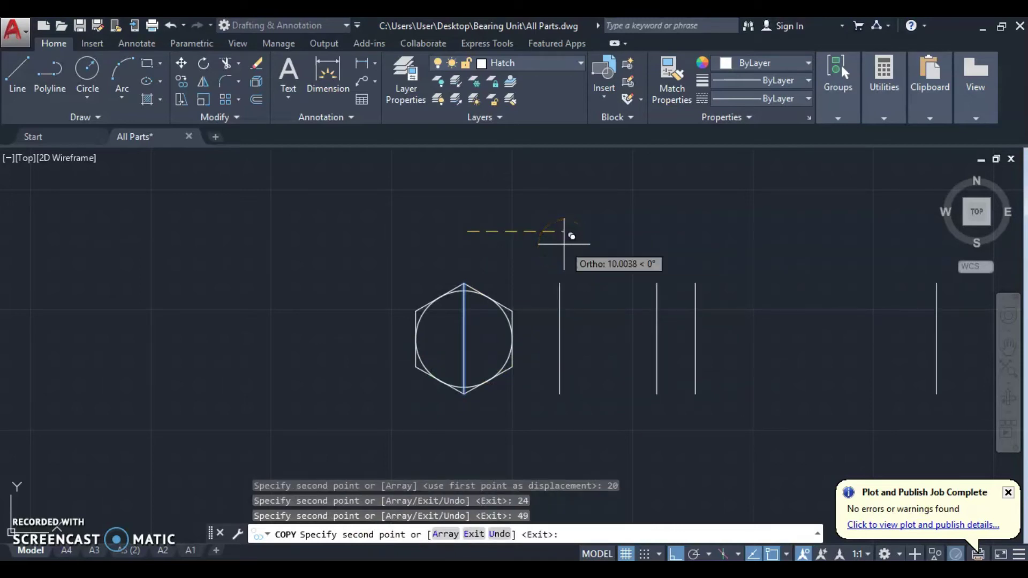
key("Escape")
middle_click_drag(599, 270, 481, 284)
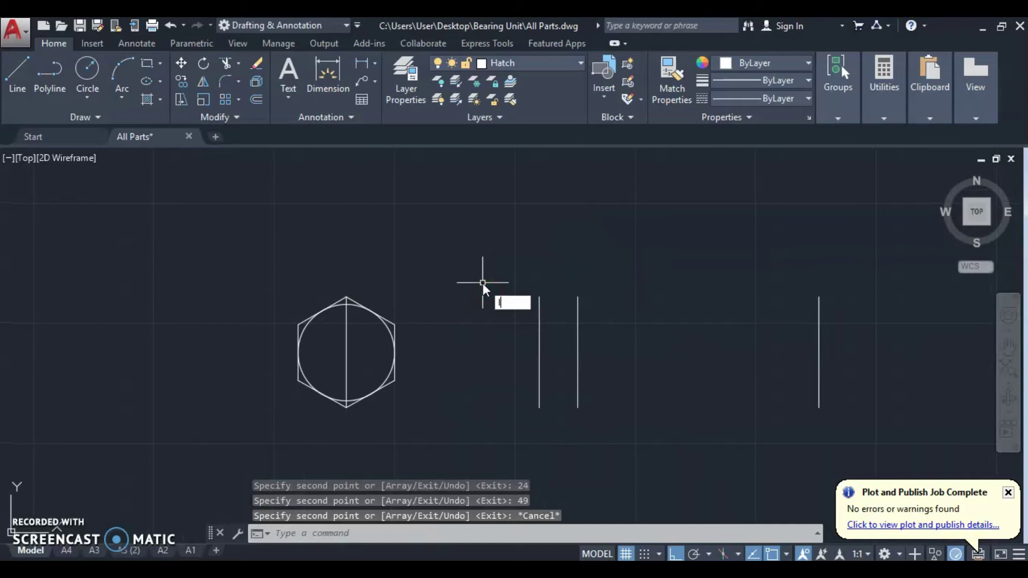
key("Return")
Step: Draw a horizontal centre line from the hexagon's left edge to the far right vertical line
left_click(297, 353)
left_click(818, 352)
key("Escape")
middle_click_drag(527, 311, 435, 277)
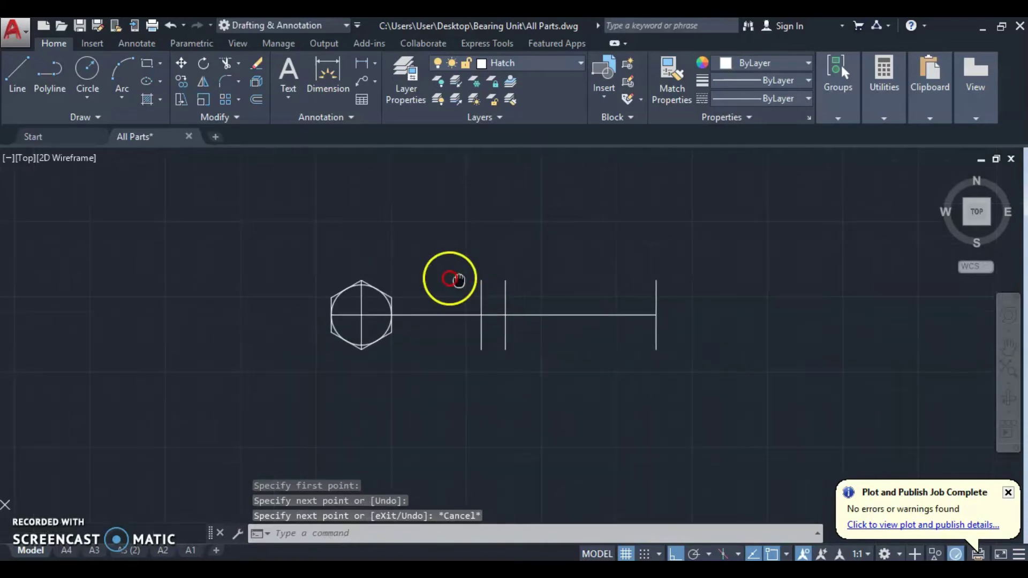
left_click(433, 321)
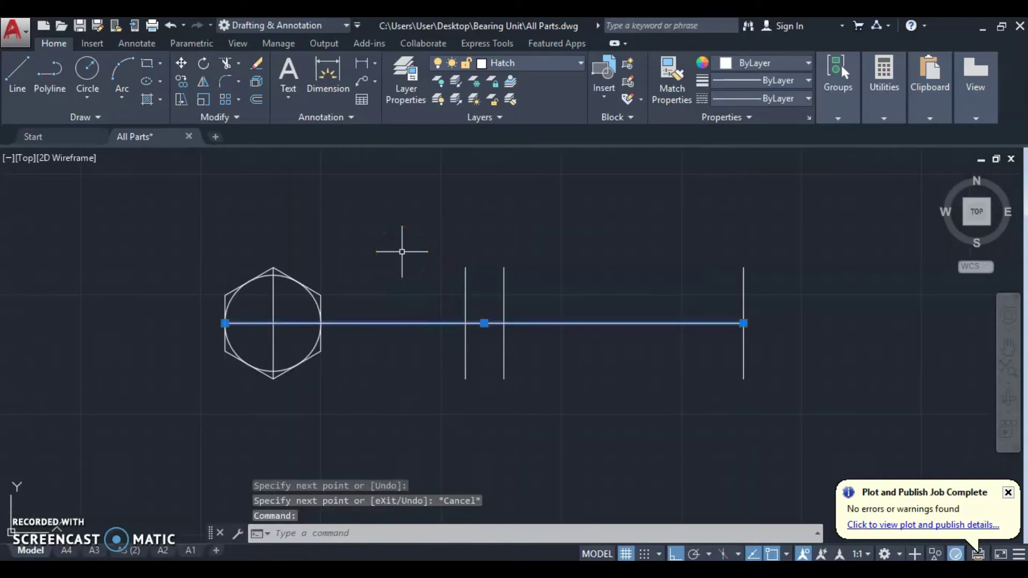
key("Escape")
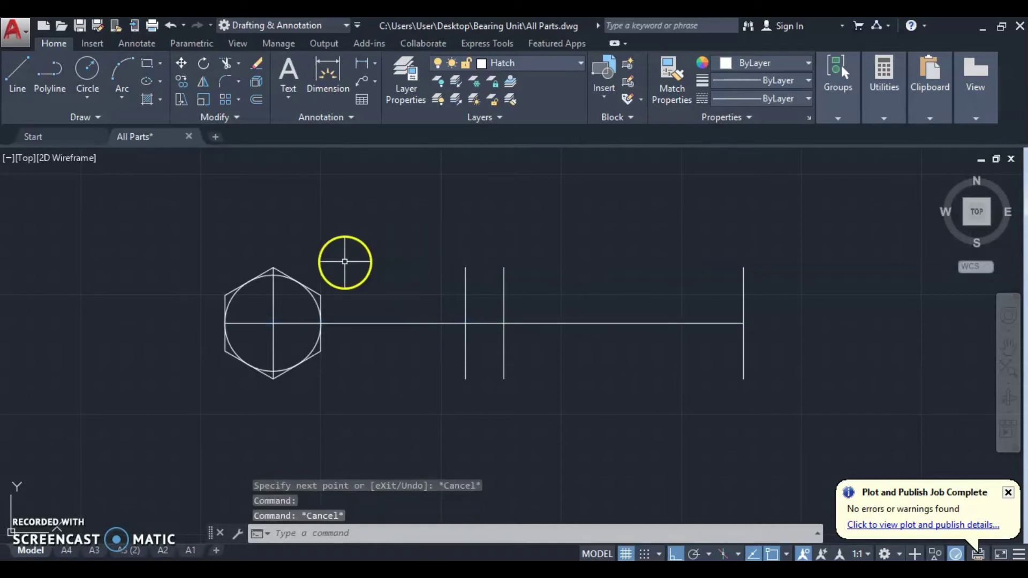
Step: Draw a top edge line from the hexagon's top corner to the second vertical line
type("l")
key("Return")
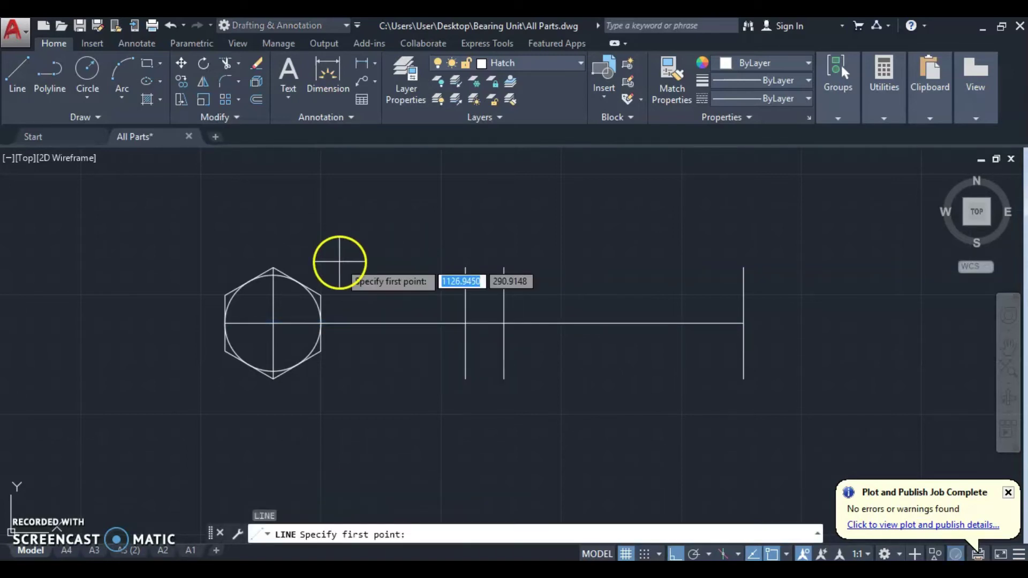
left_click(273, 266)
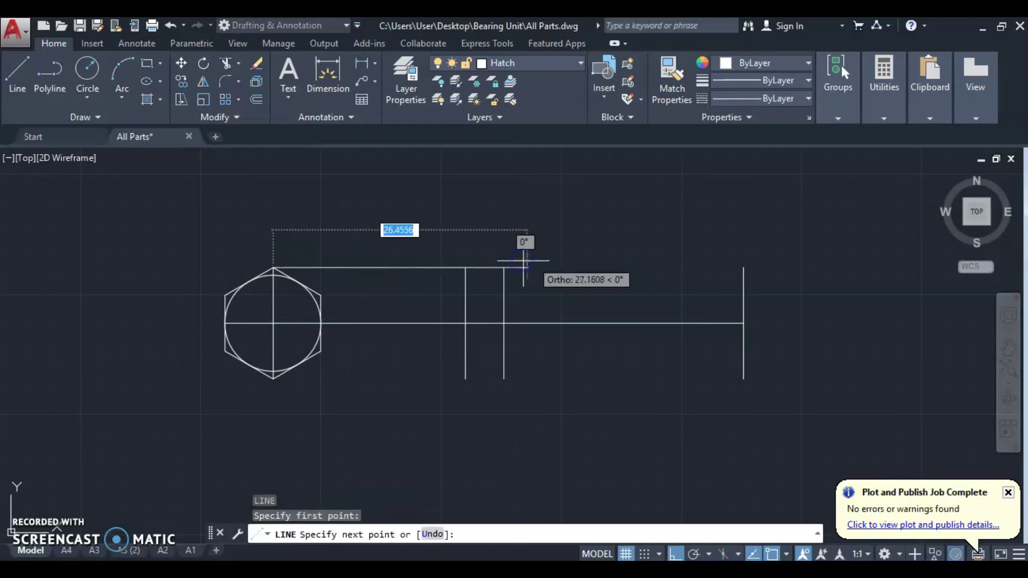
left_click(504, 268)
key("Escape")
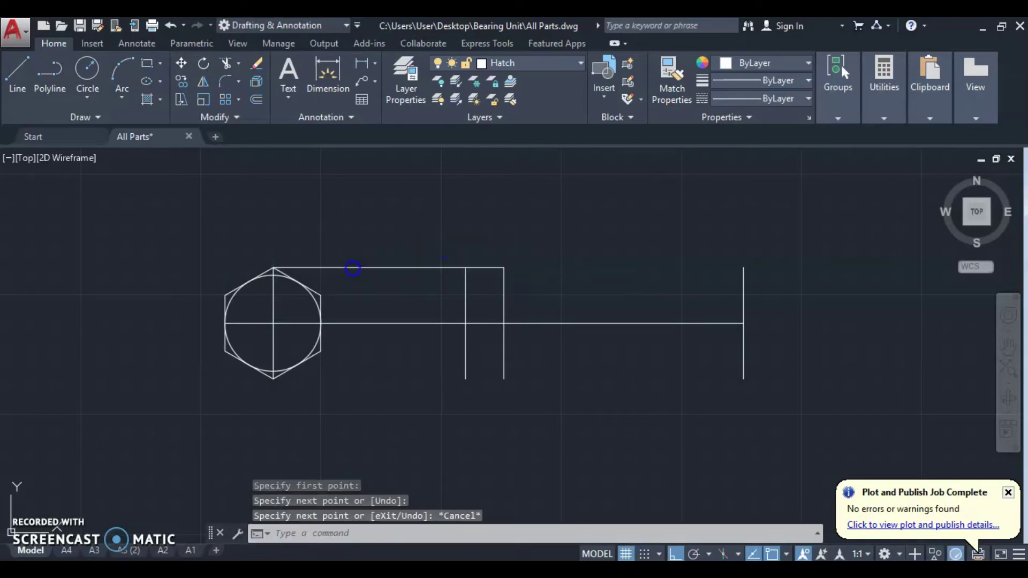
left_click(353, 268)
Step: Copy the top edge line to the hexagon's corners and the circle's bottom point
type("o")
key("Return")
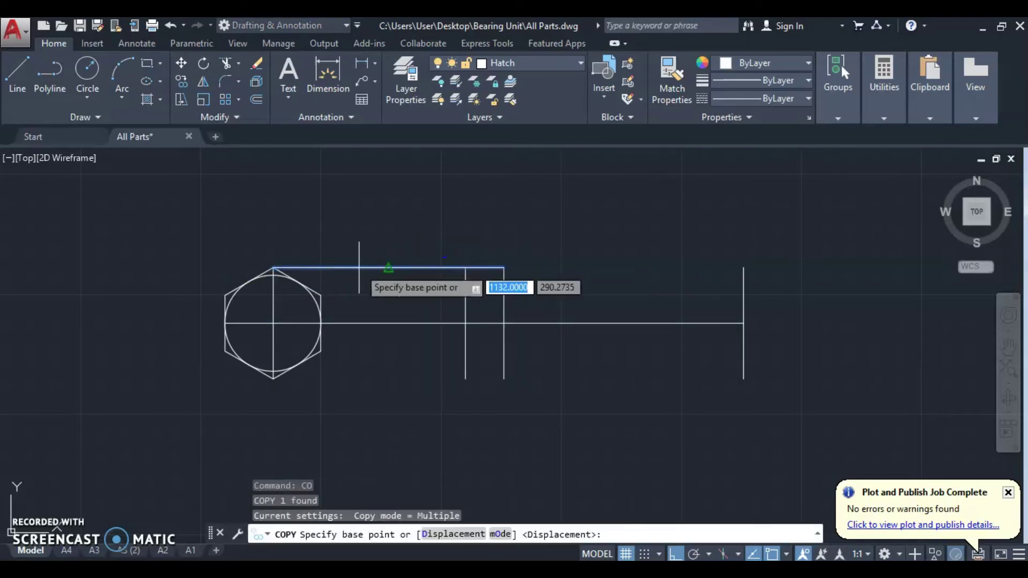
scroll(359, 268, "up", 2)
left_click(221, 282)
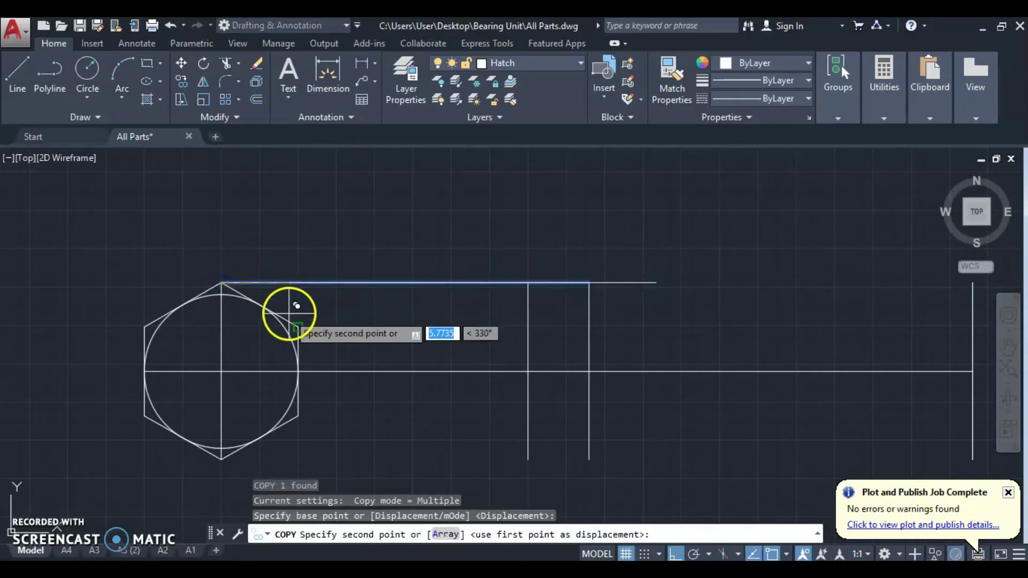
left_click(298, 326)
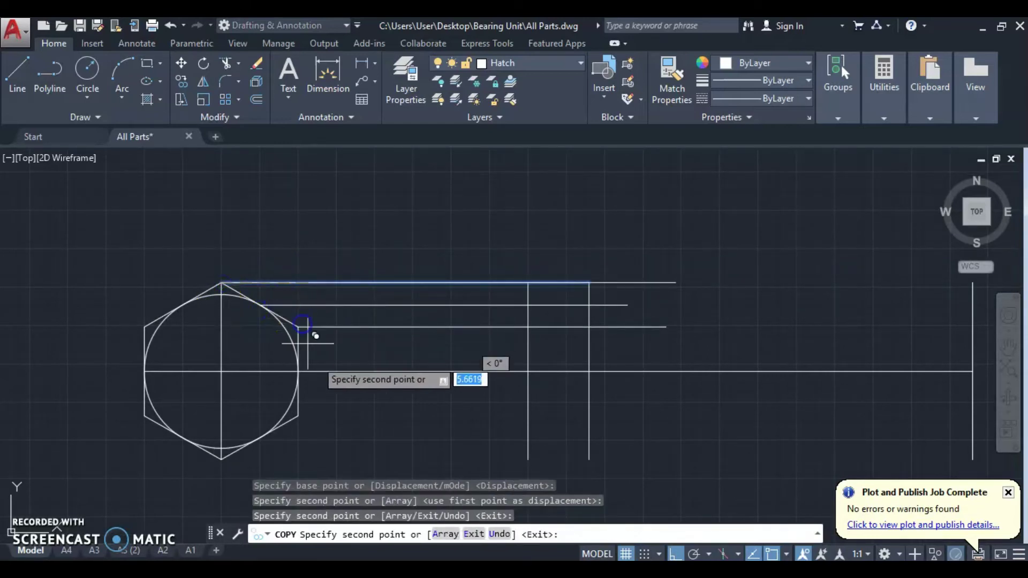
left_click(298, 415)
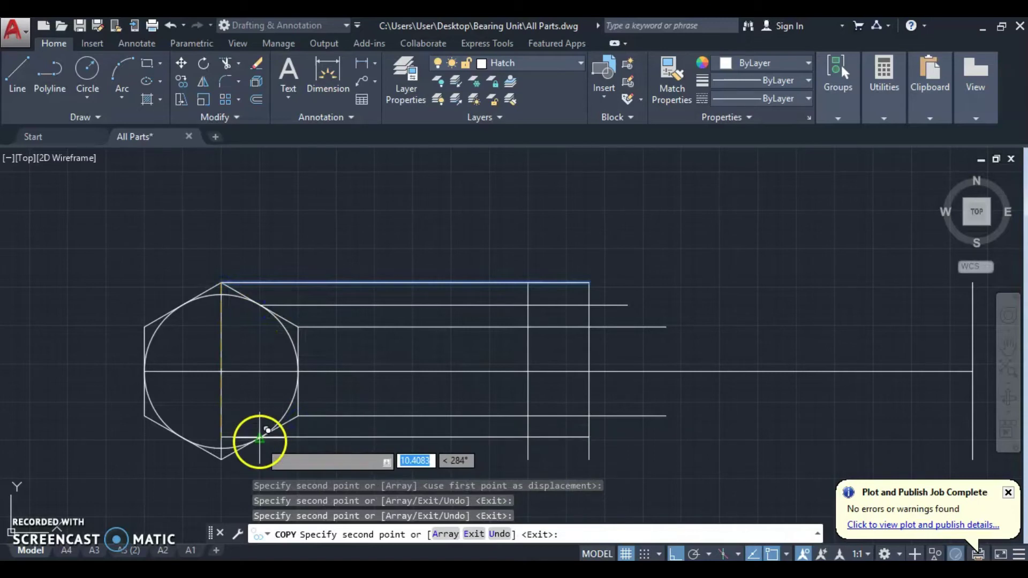
left_click(259, 438)
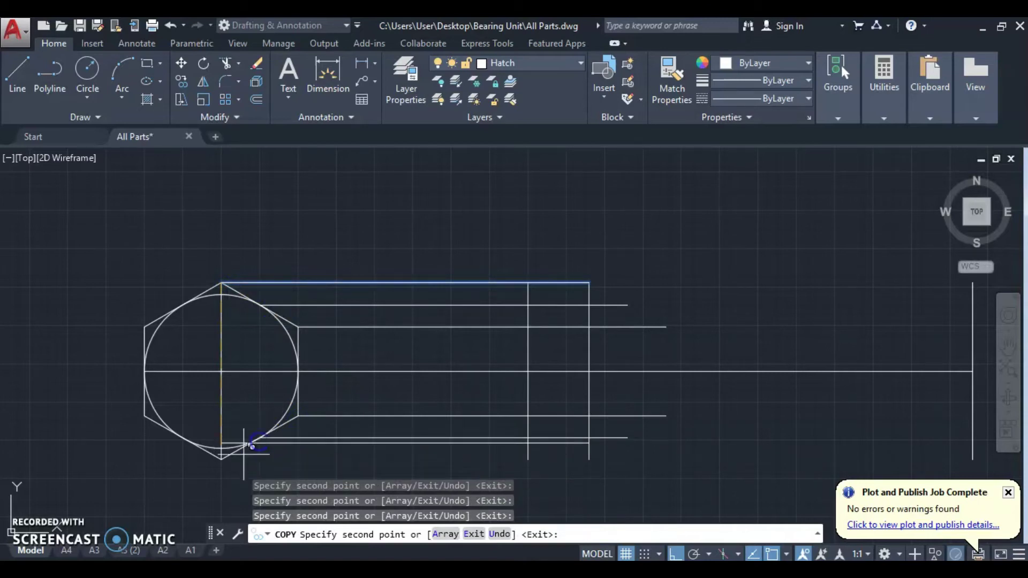
left_click(222, 459)
key("Escape")
Step: Select the two vertical lines of the side view as cutting edges
middle_click_drag(509, 246, 439, 254)
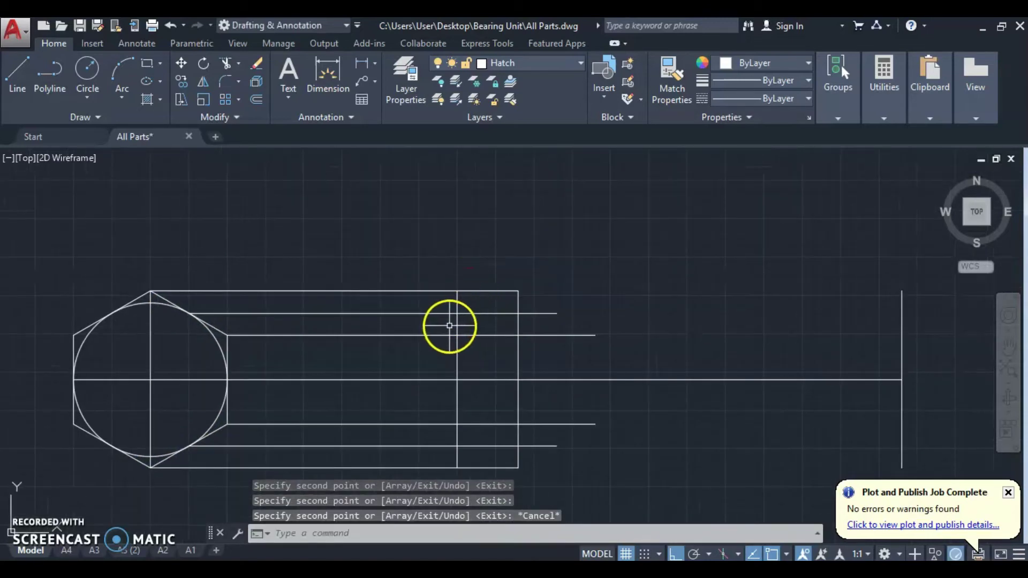
left_click(456, 323)
left_click(519, 324)
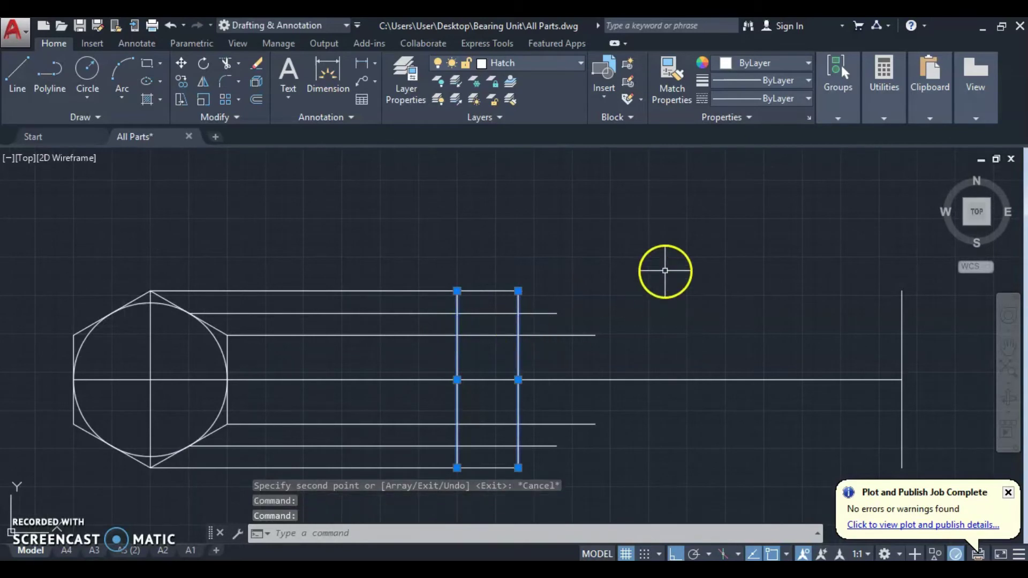
Step: Trim the projection lines left and right of the narrow rectangle using crossing windows
type("r")
key("Return")
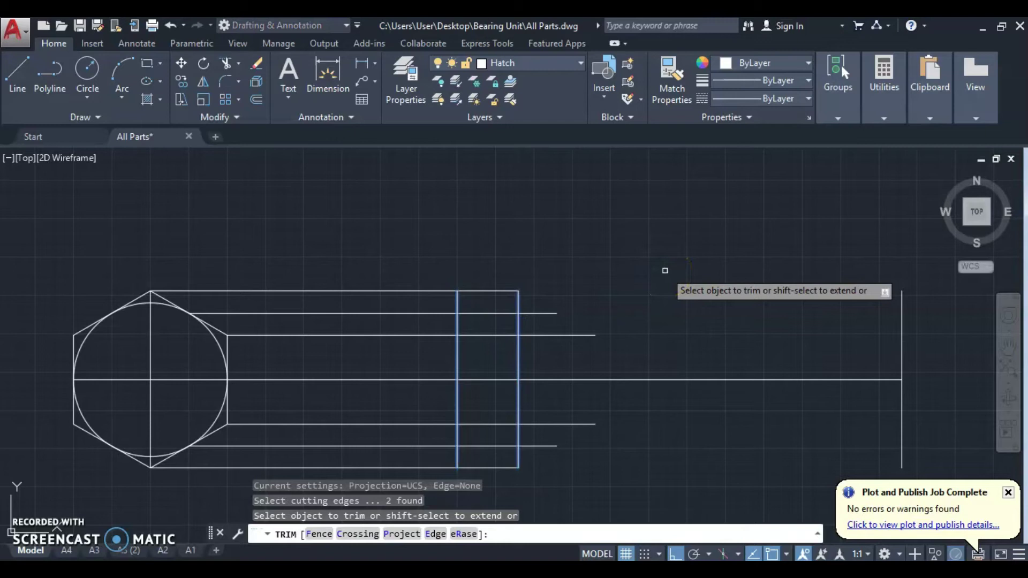
left_click(388, 240)
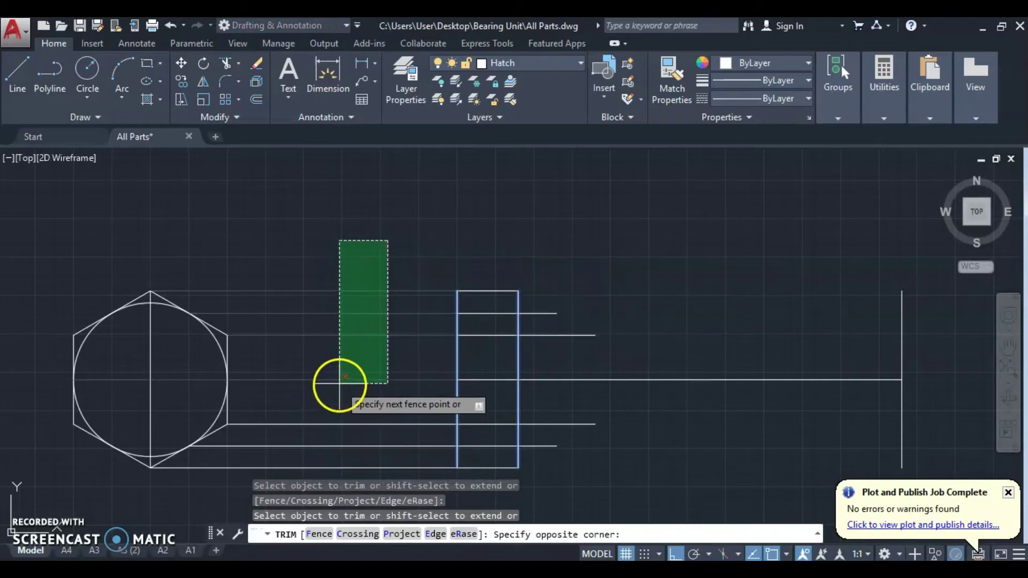
left_click(340, 380)
left_click(337, 405)
left_click(279, 474)
left_click(562, 378)
left_click(556, 294)
left_click(572, 406)
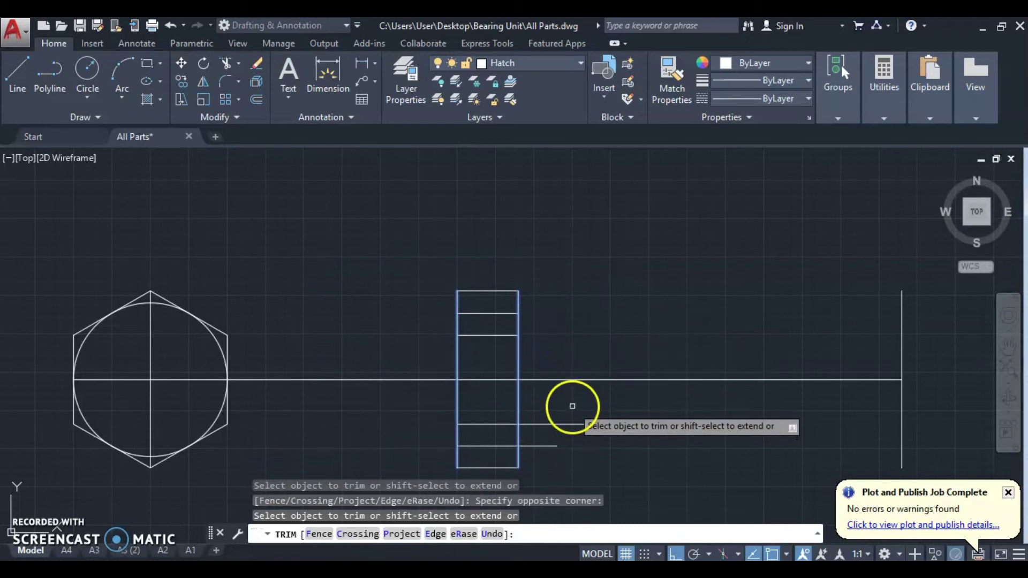
left_click(513, 459)
key("Escape")
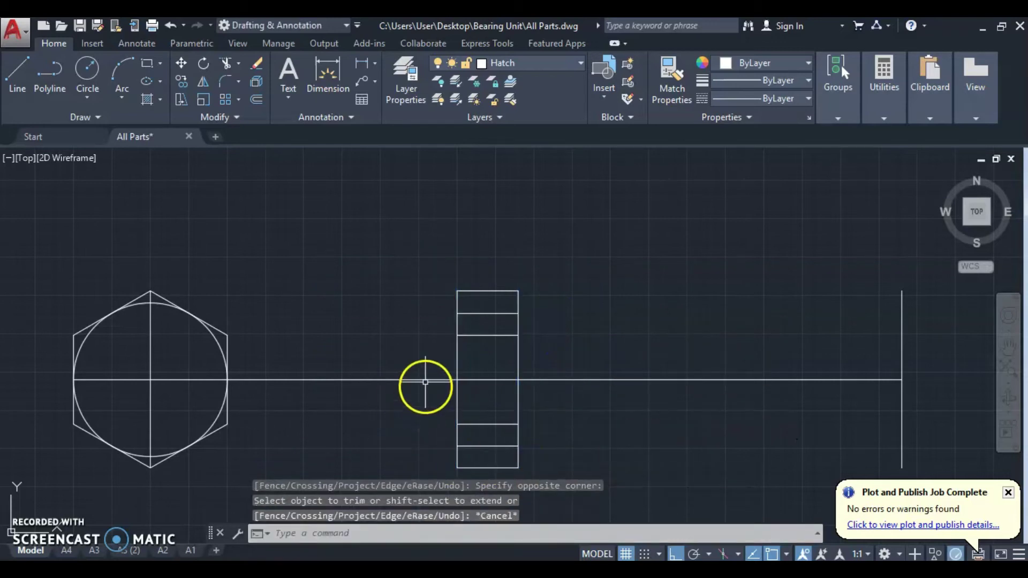
Step: Trim away the centre line segment between the hexagon and the rectangle
left_click(457, 364)
left_click(208, 362)
key("Escape")
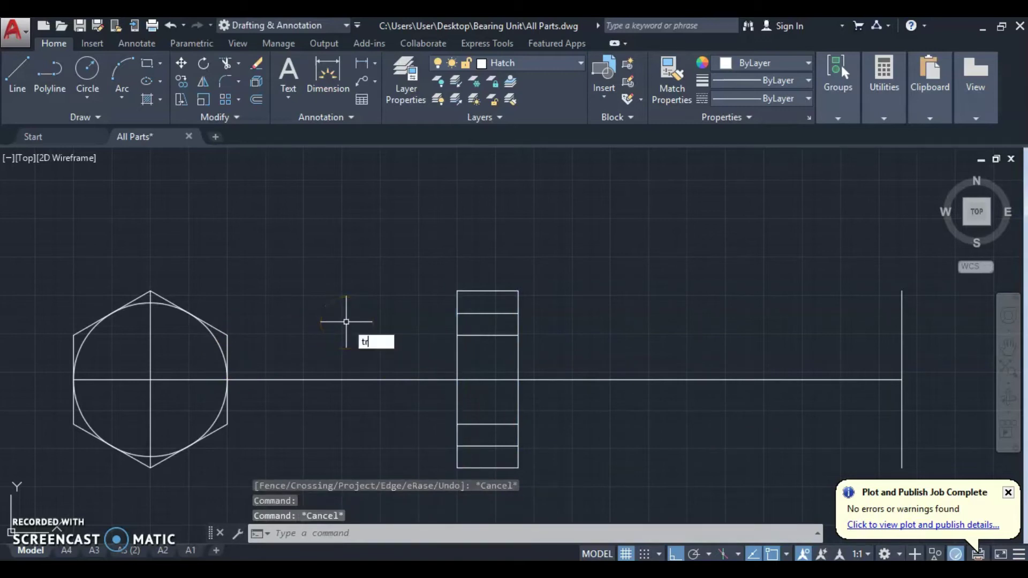
key("Return")
key("Return")
left_click(347, 321)
left_click(312, 387)
key("Escape")
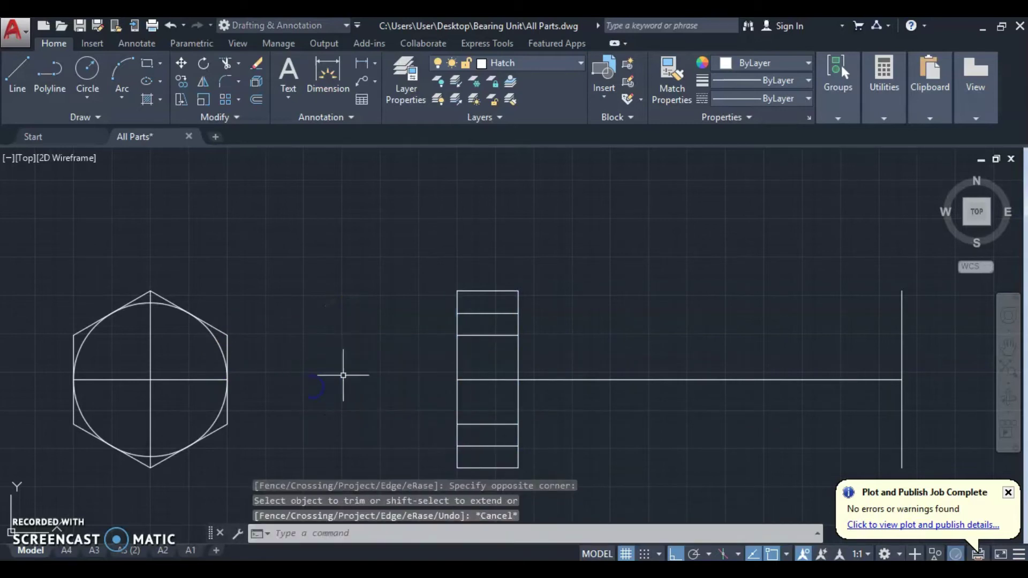
middle_click_drag(423, 301, 446, 280)
left_click(442, 296)
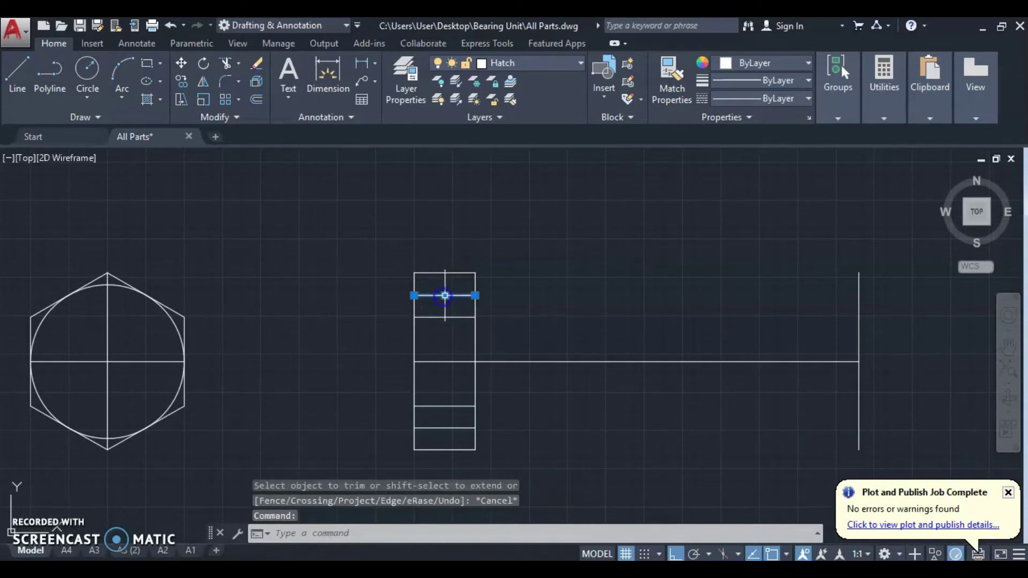
Step: Rotate a copy of the short top line 60° about its left end
type("ro")
key("Return")
left_click(414, 296)
type("6")
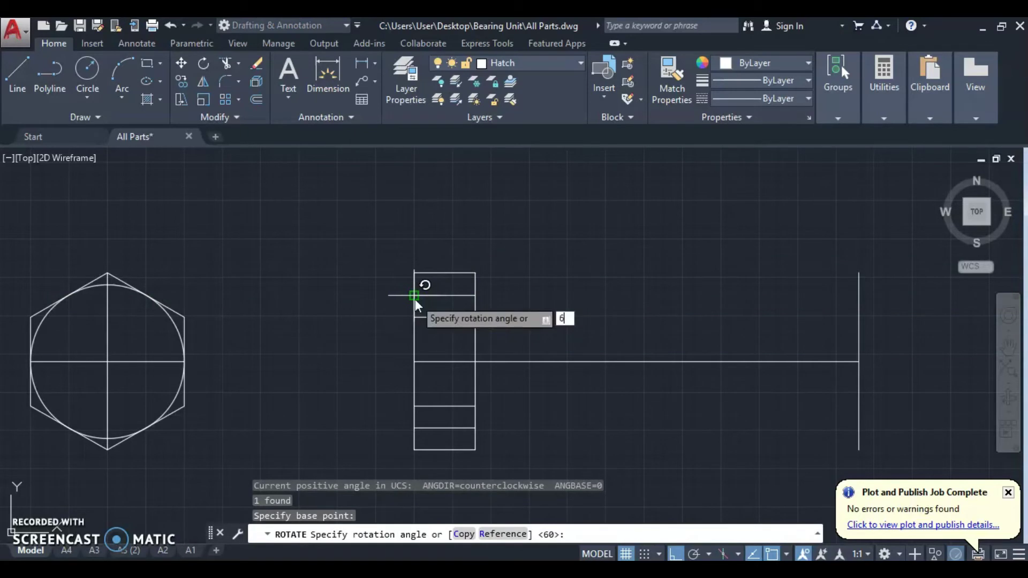
key("BackSpace")
type("c")
key("Return")
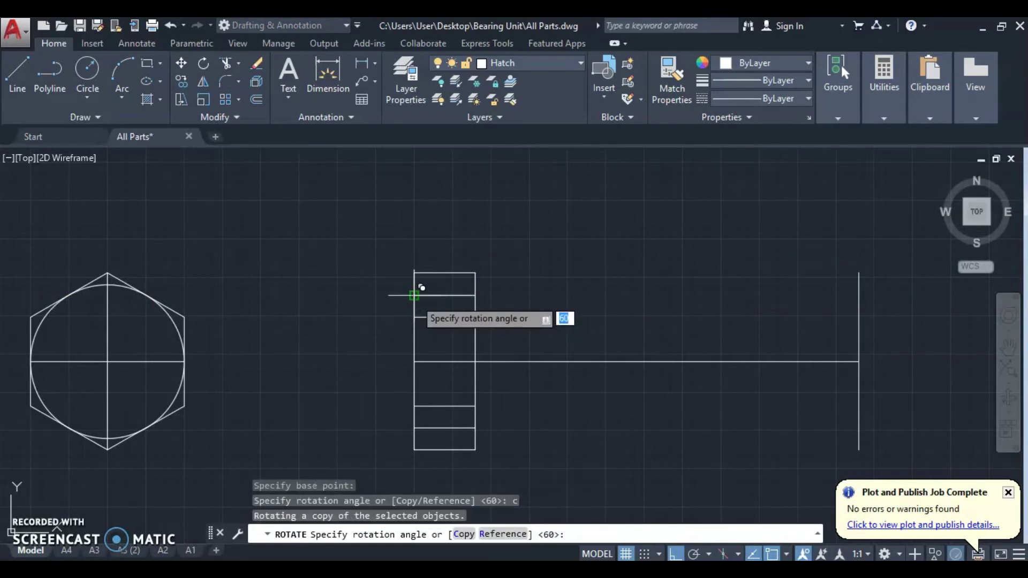
key("Return")
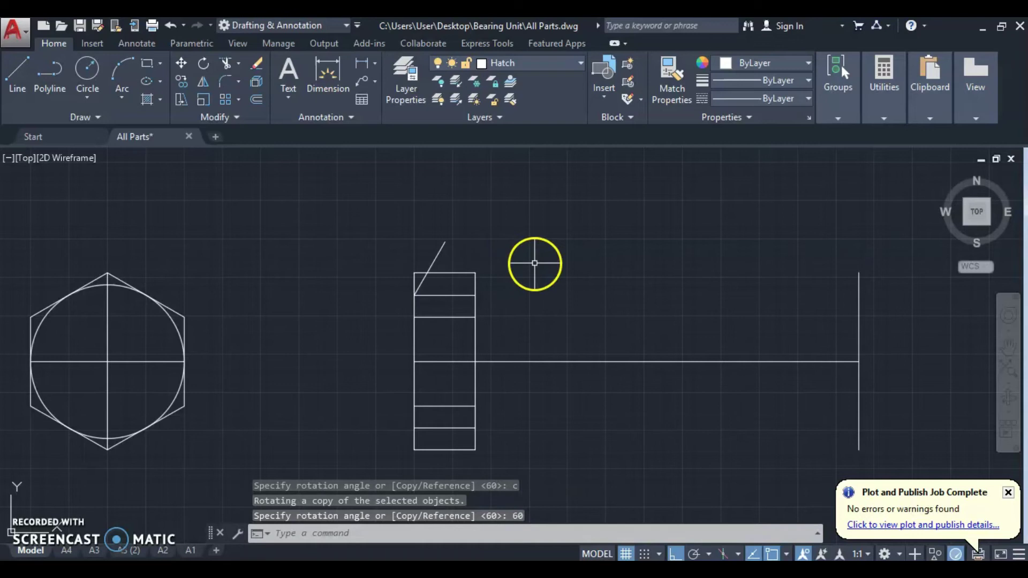
Step: Draw a vertical line from the slanted line's top-edge intersection to the bottom, then delete the slanted helper
key("Return")
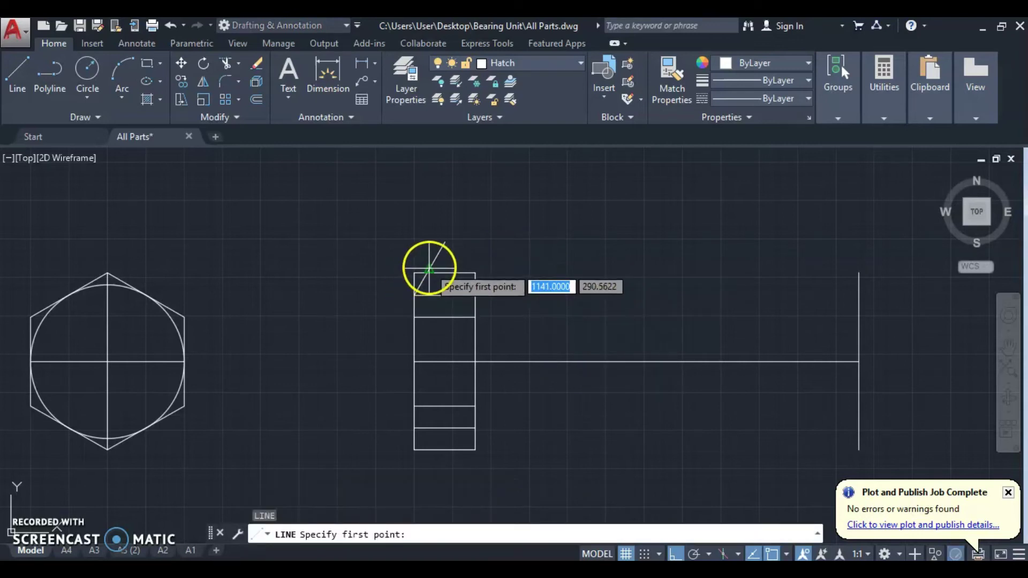
left_click(426, 274)
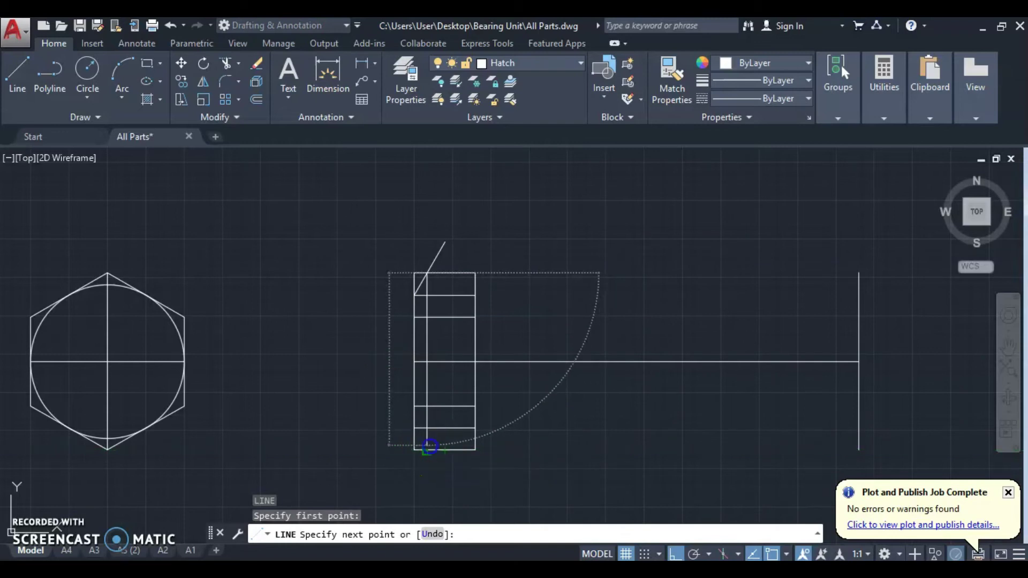
left_click(426, 449)
key("Escape")
left_click(427, 274)
key("Delete")
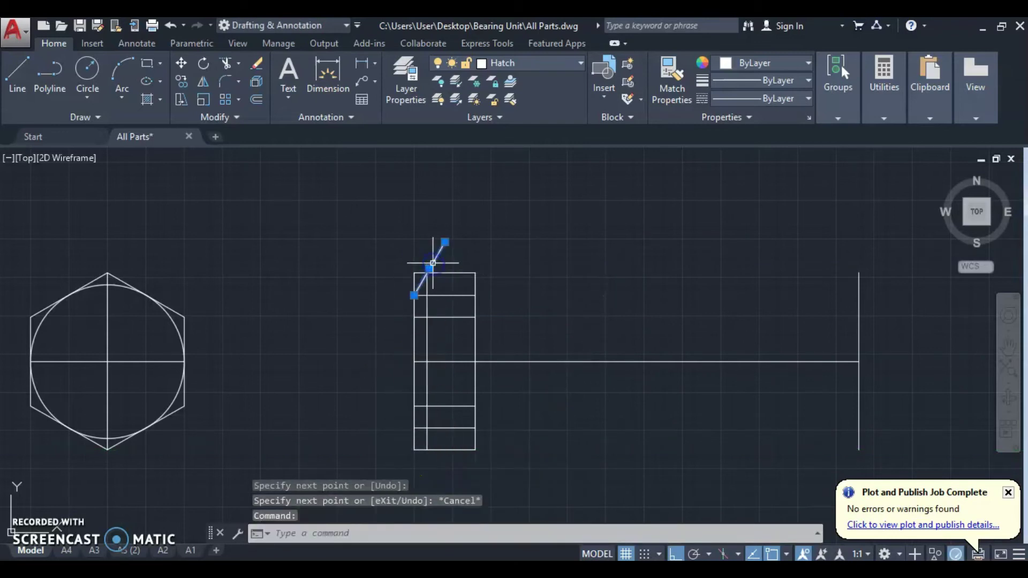
Step: Draw a small 3-point arc from the inner vertical line's top to the next horizontal line
type("arc")
key("Return")
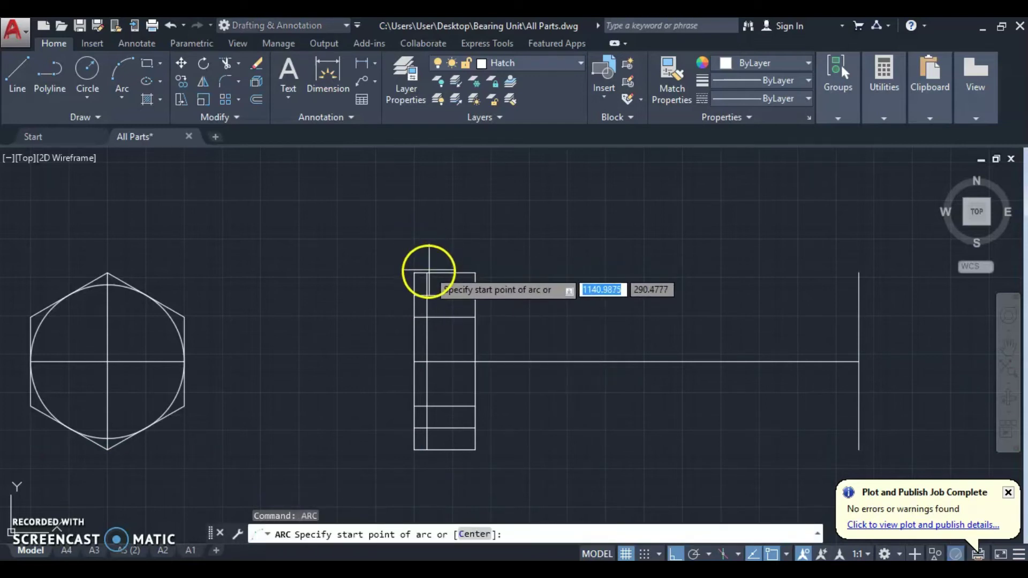
left_click(427, 274)
left_click(416, 298)
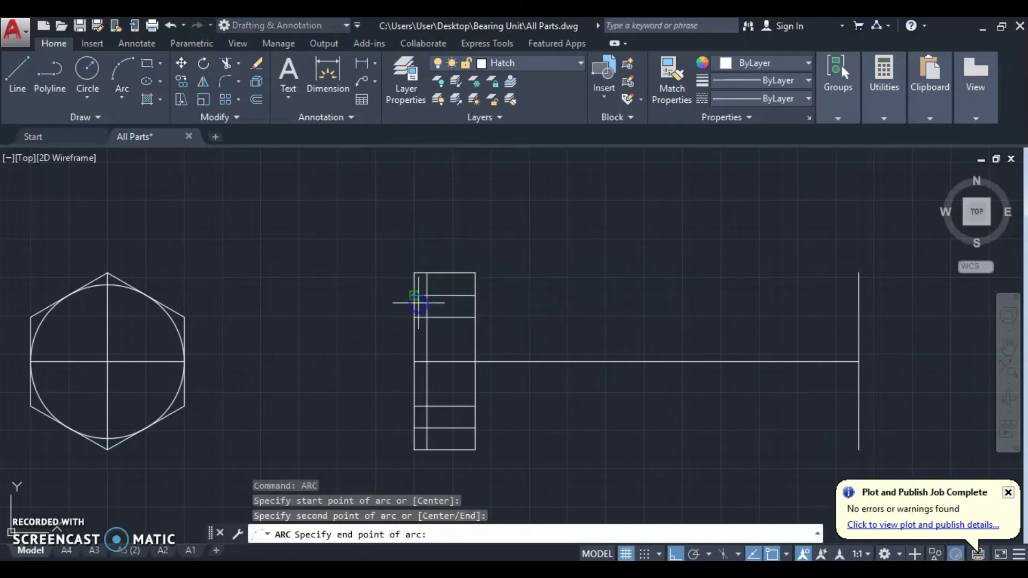
left_click(430, 314)
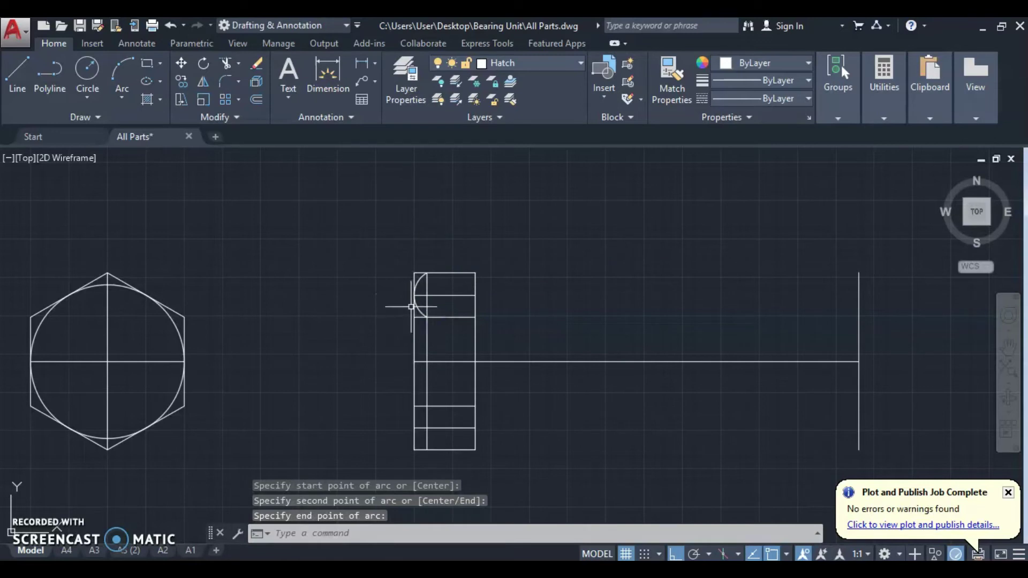
Step: Draw a larger 3-point arc from the first arc's end down to the lower horizontal line
key("Return")
scroll(450, 335, "up", 4)
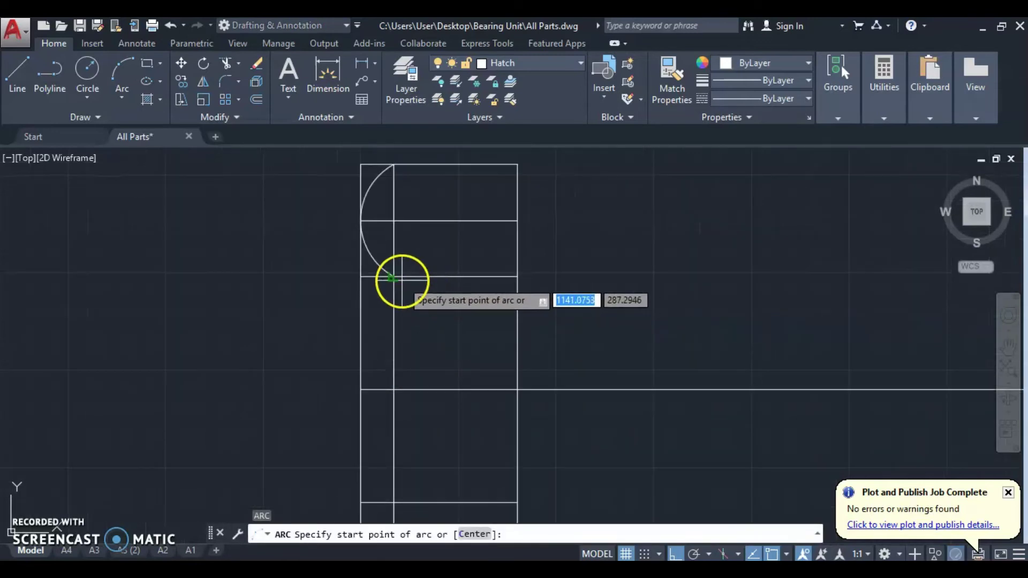
left_click(400, 279)
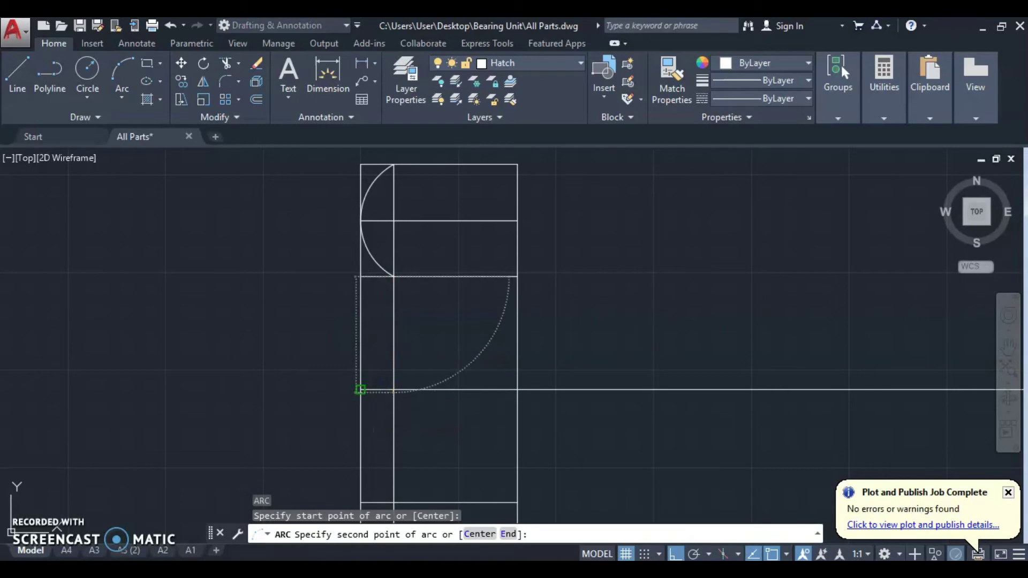
left_click(360, 390)
mouse_move(417, 320)
middle_mouse_down()
mouse_move(428, 283)
mouse_move(512, 158)
middle_mouse_up()
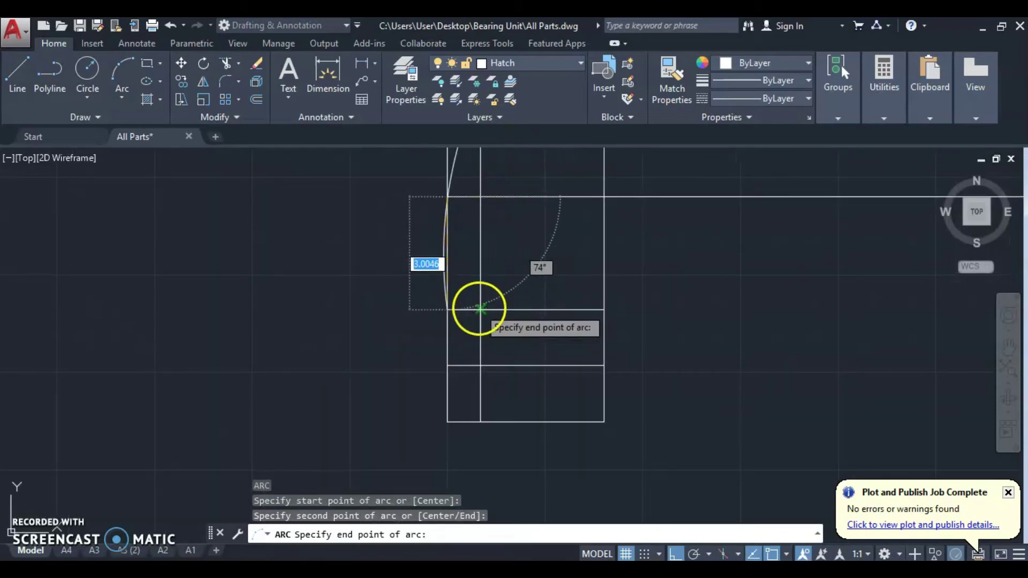
left_click(478, 307)
scroll(528, 284, "down", 2)
middle_click_drag(510, 280, 494, 317)
left_click(466, 216)
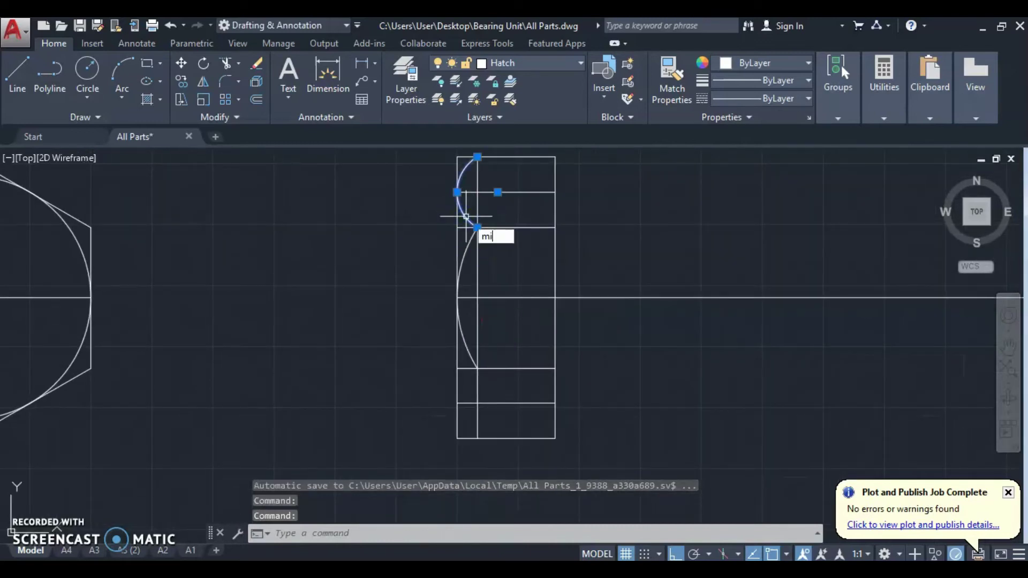
Step: Mirror the small top arc about the centre line to create a bottom arc
key("Return")
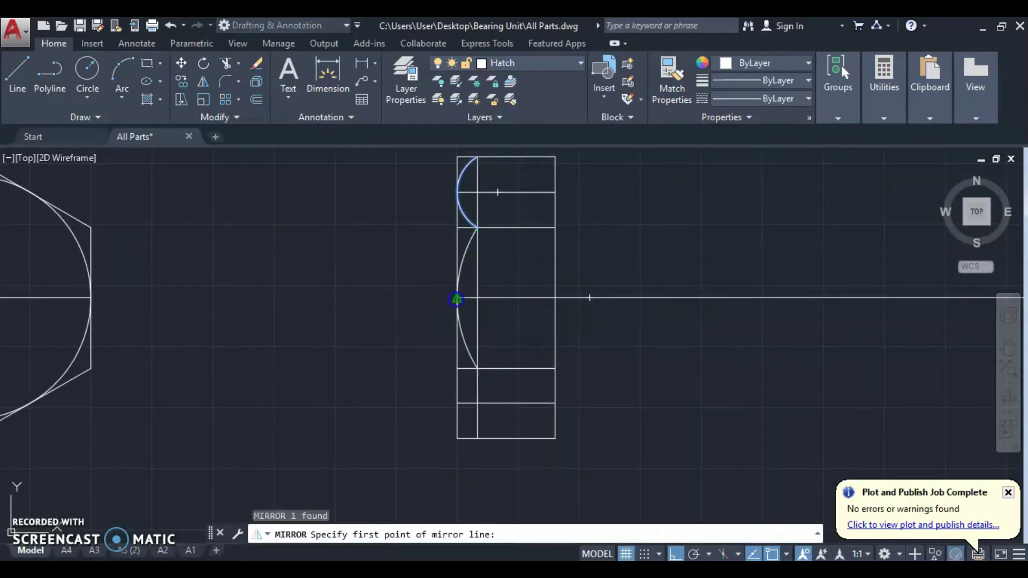
left_click(456, 299)
key("Escape")
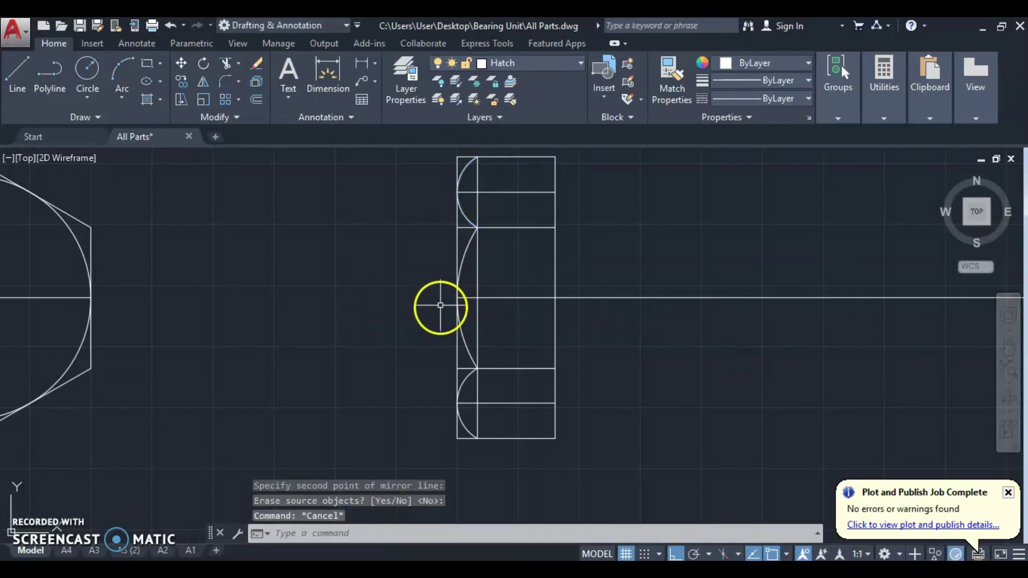
scroll(438, 305, "down", 2)
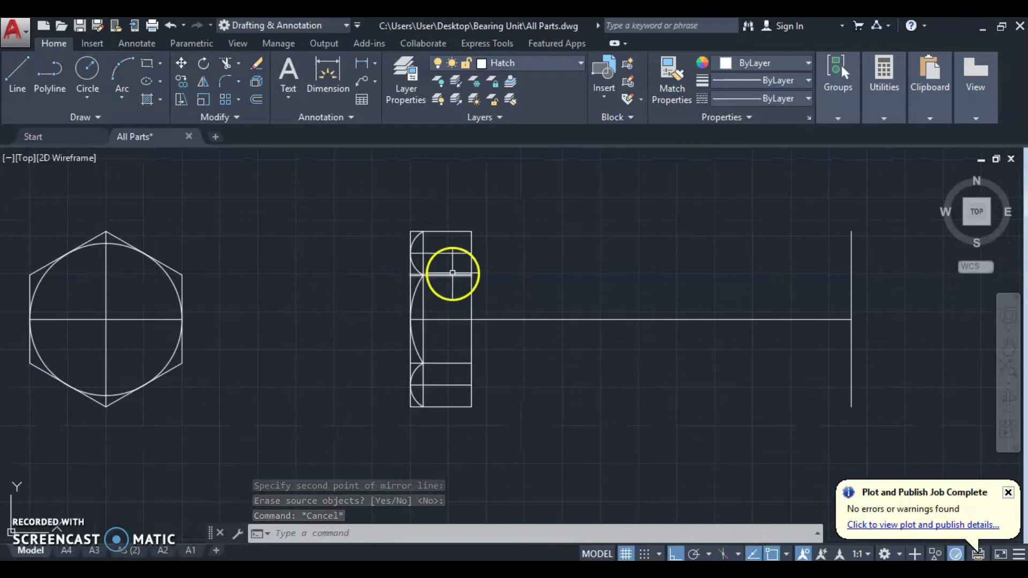
Step: Erase the three extra construction lines in the bolt head
left_click(441, 250)
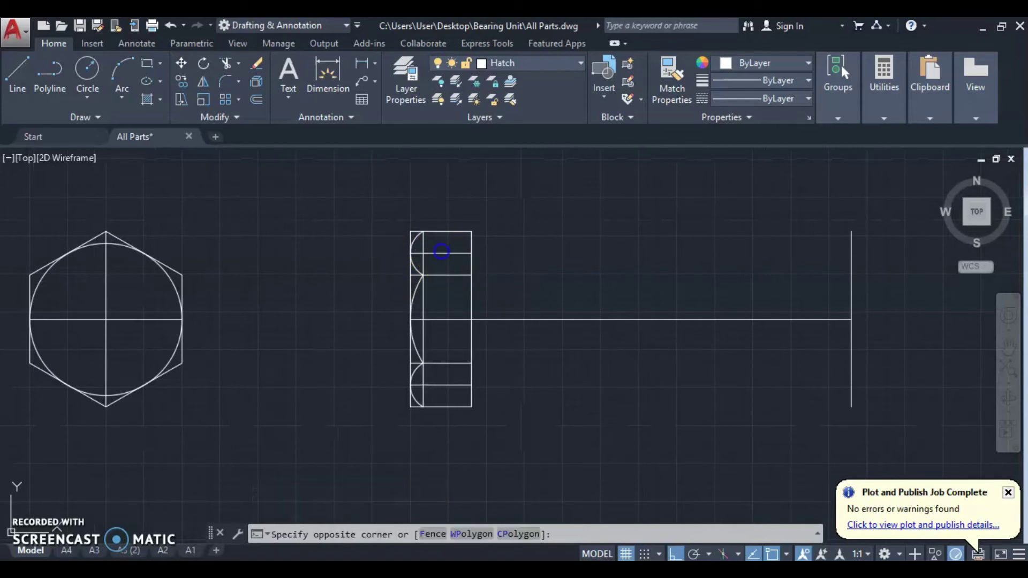
left_click(421, 240)
left_click(440, 375)
left_click(418, 389)
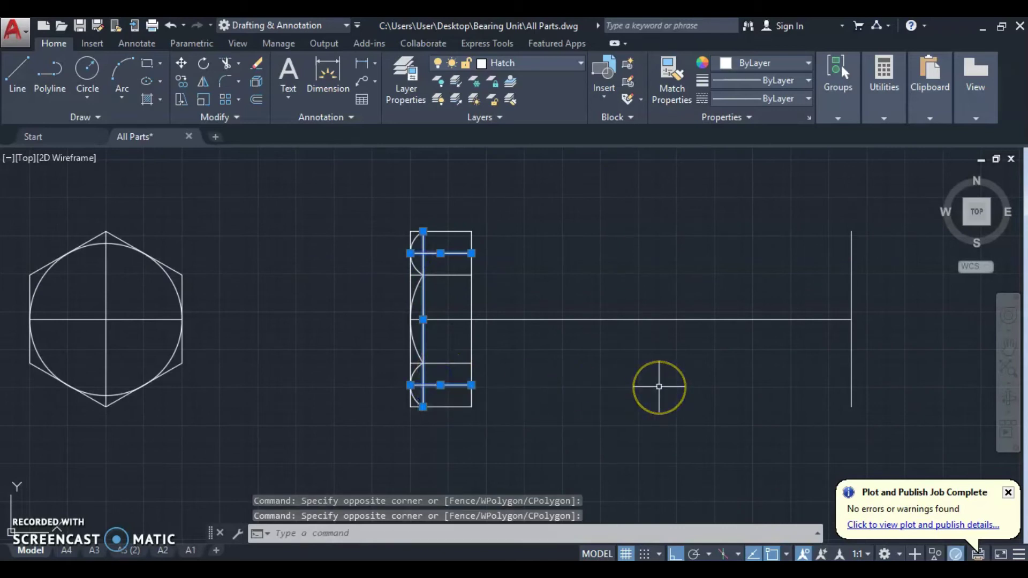
key("Delete")
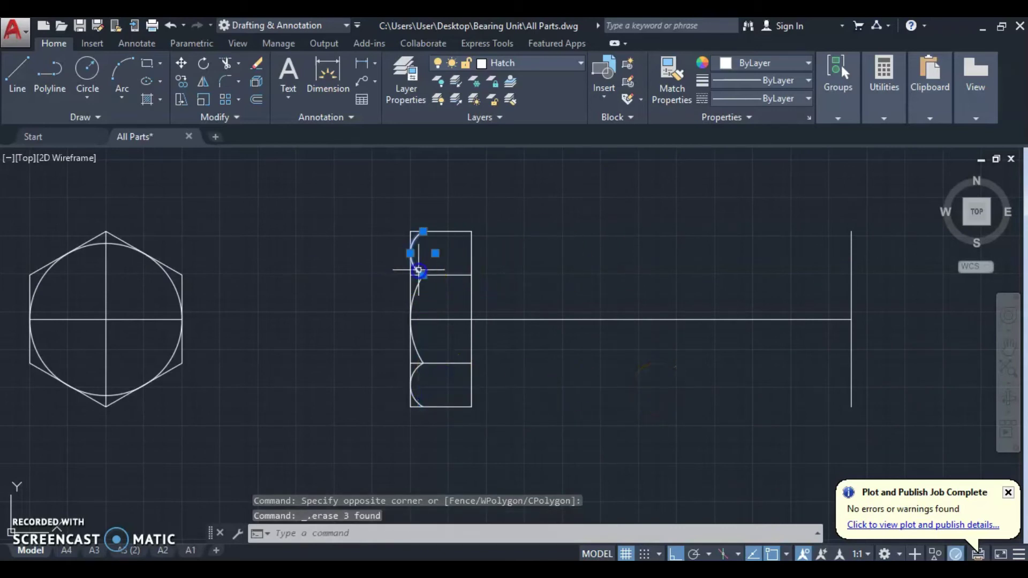
Step: Trim the line segments overhanging the arcs, using the arcs as cutting edges
left_click(415, 386)
left_click(411, 375)
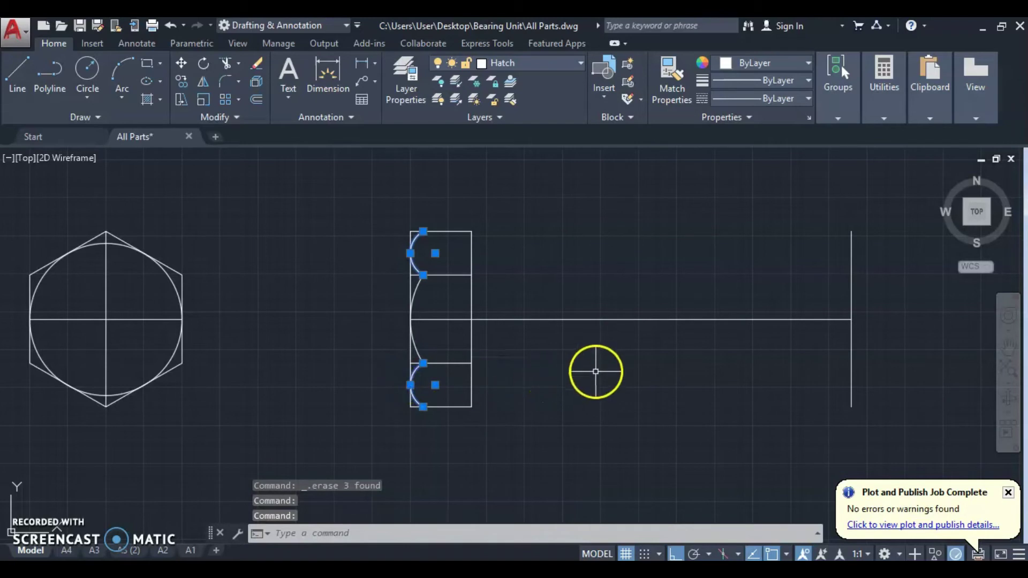
key("Return")
scroll(457, 402, "up", 4)
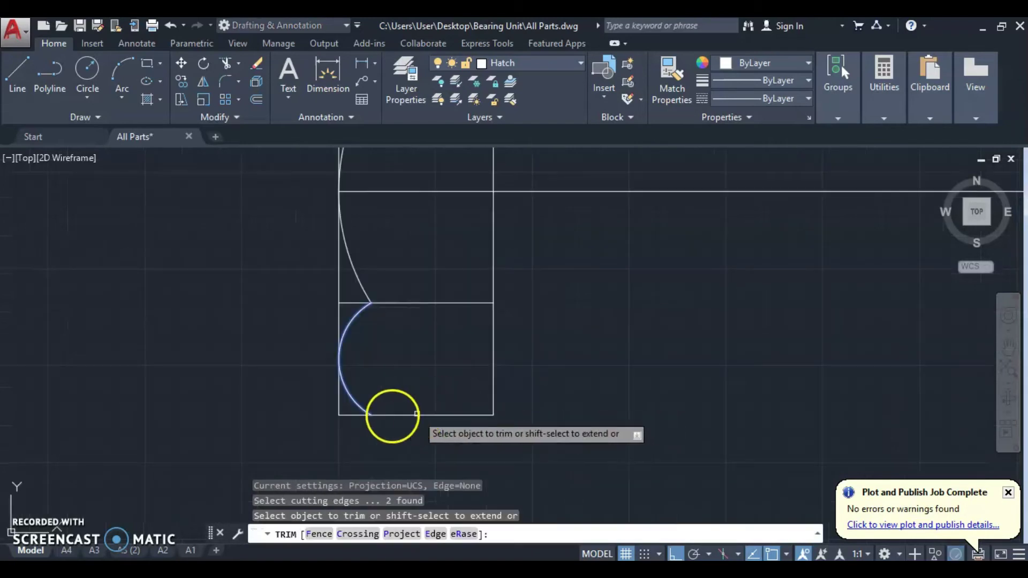
left_click(349, 403)
left_click(311, 423)
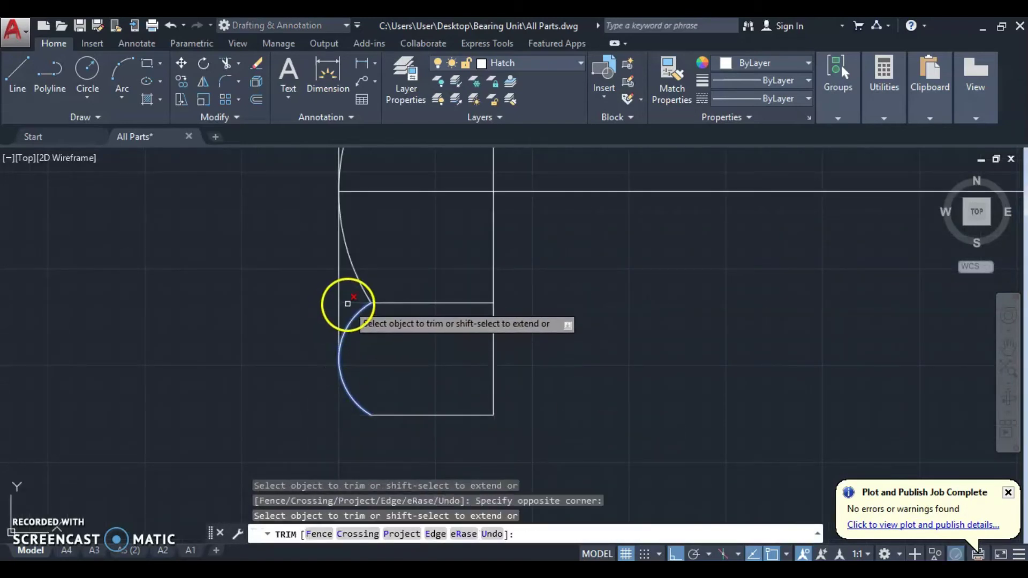
scroll(436, 278, "down", 4)
middle_click_drag(437, 278, 442, 370)
scroll(401, 299, "up", 2)
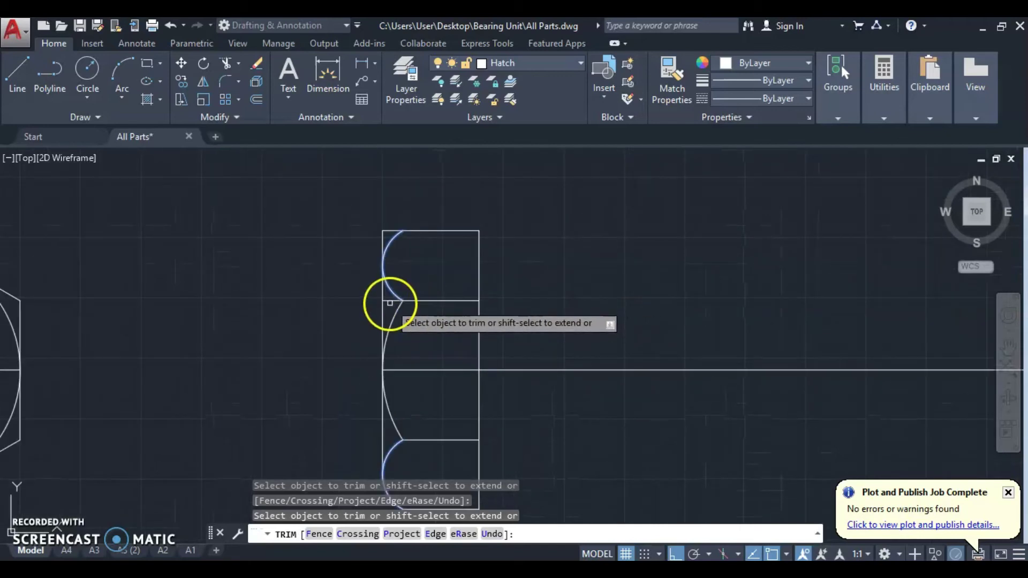
left_click(389, 206)
left_click(377, 235)
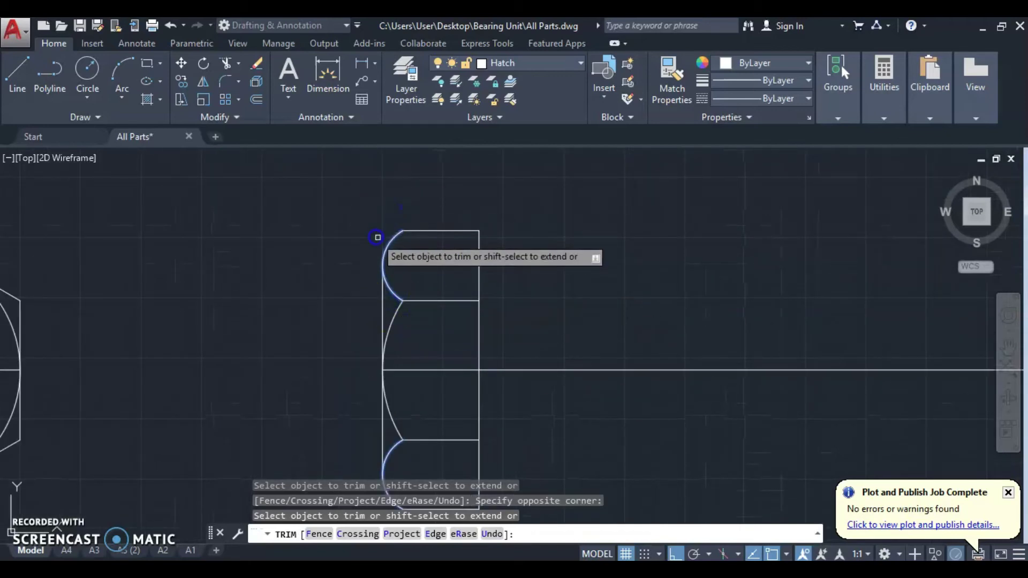
key("Escape")
scroll(541, 273, "down", 2)
scroll(514, 292, "down", 2)
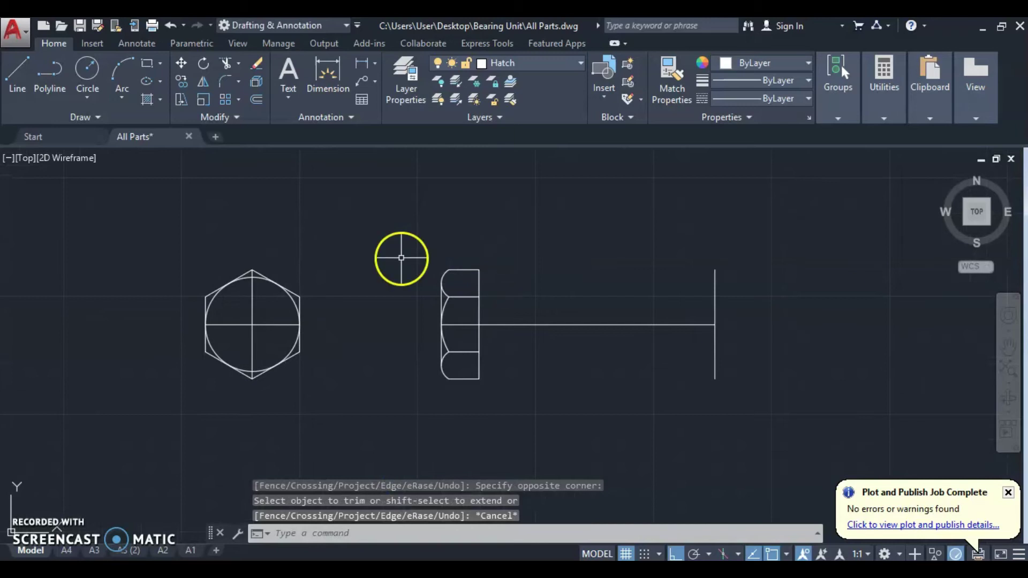
Step: Copy the bolt head outline and shank centre line 30 units straight up
left_click(418, 243)
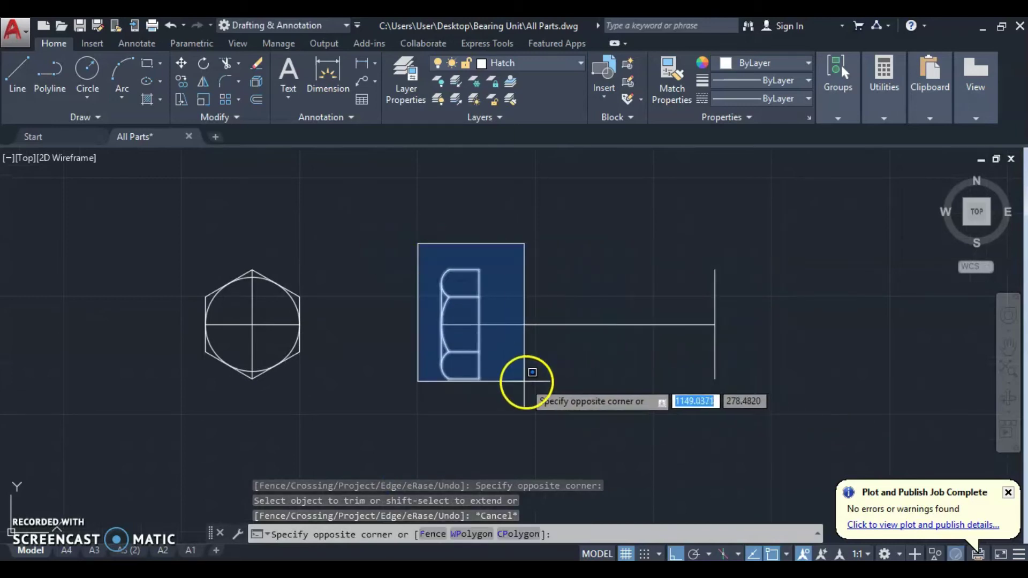
left_click(501, 399)
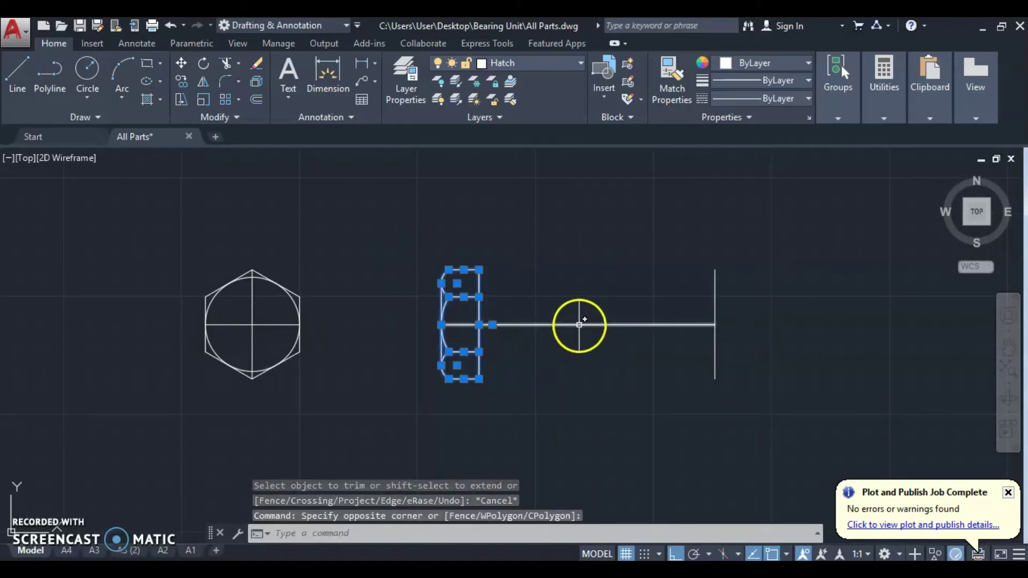
left_click(580, 325)
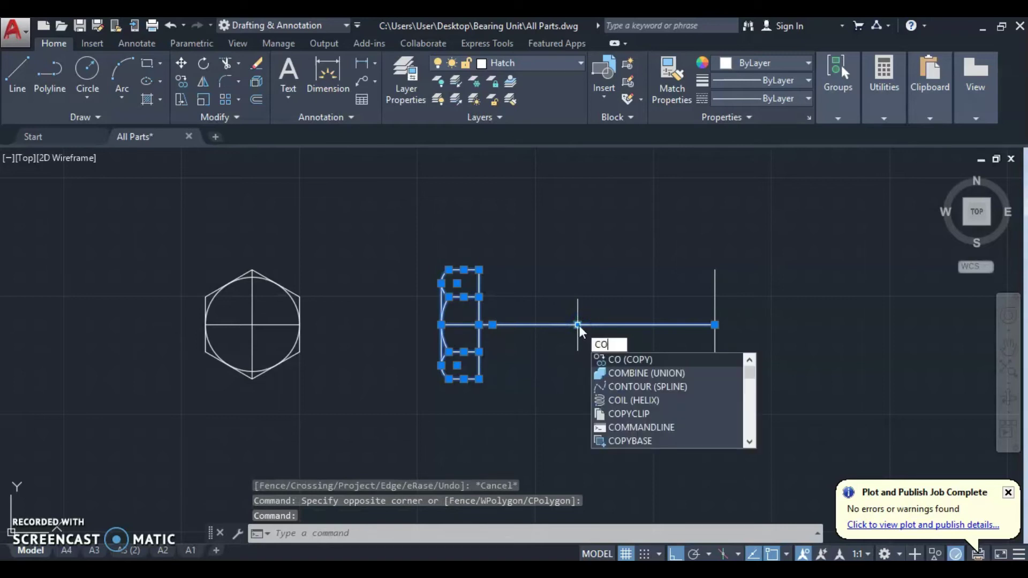
key("Return")
scroll(573, 309, "down", 2)
scroll(559, 271, "down", 2)
middle_click_drag(558, 272, 509, 231)
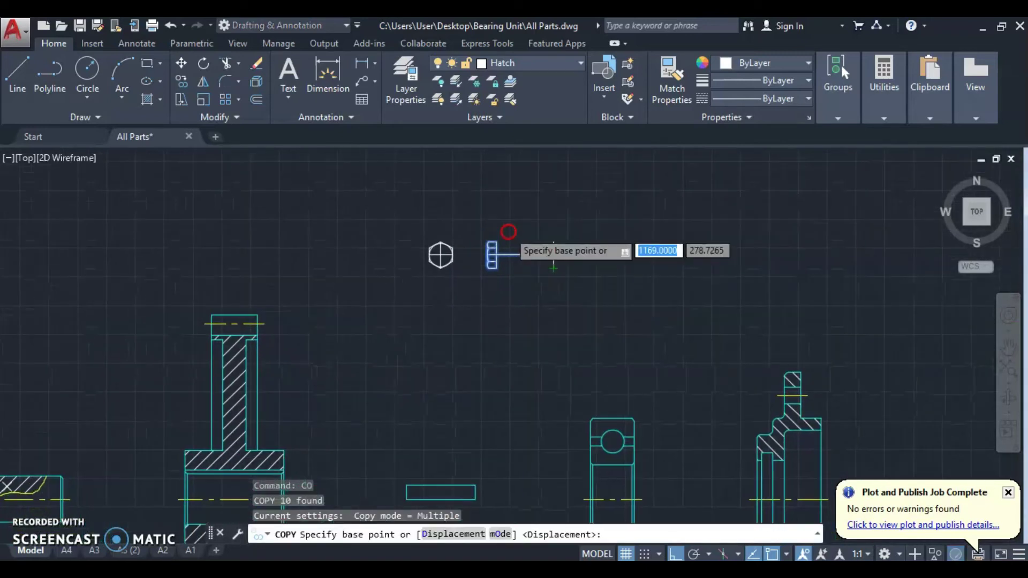
scroll(517, 214, "up", 2)
left_click(497, 246)
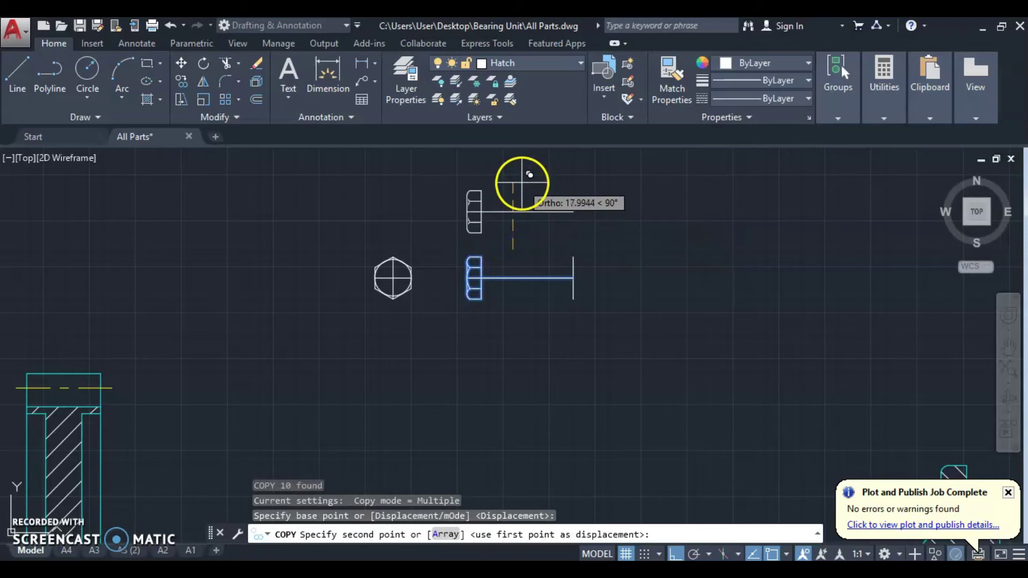
type("3")
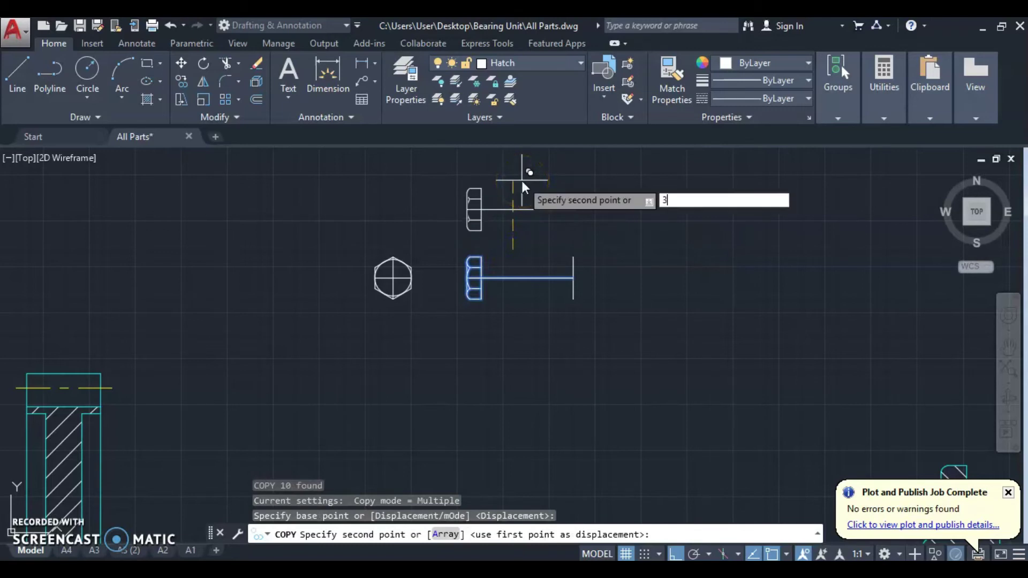
type("0")
key("Return")
key("Escape")
scroll(500, 221, "down", 2)
middle_click_drag(500, 221, 454, 280)
scroll(470, 269, "up", 2)
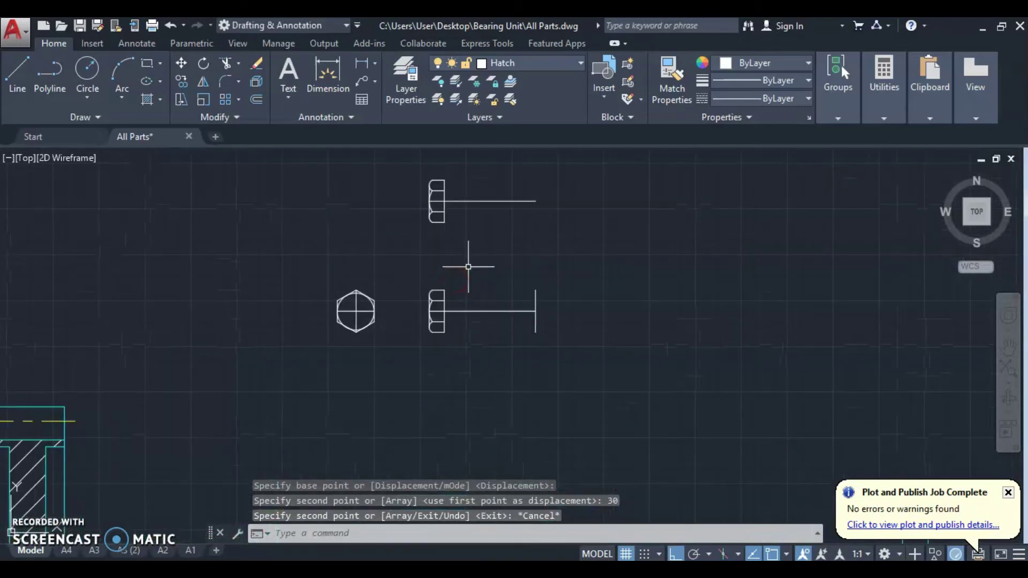
scroll(436, 291, "up", 2)
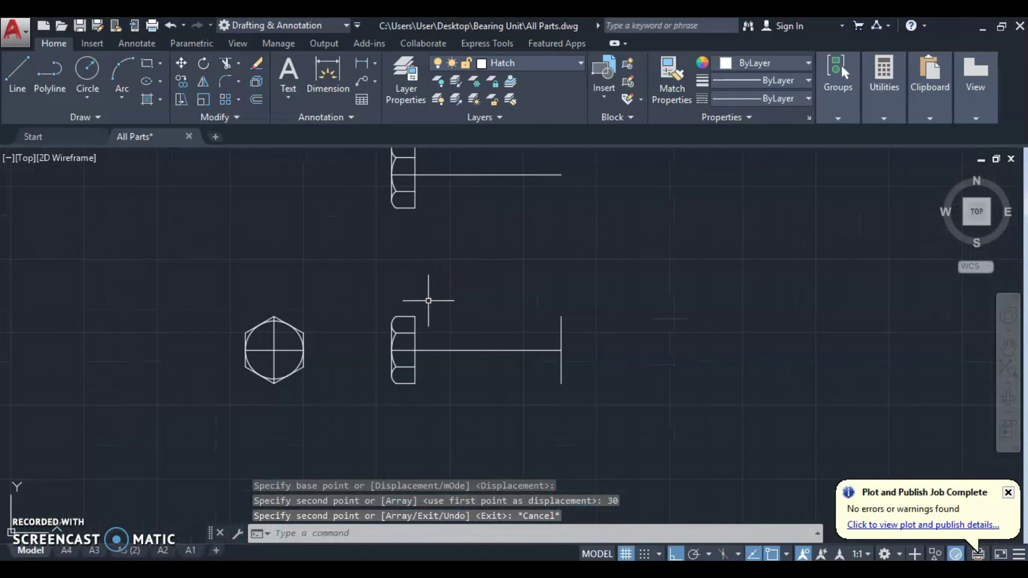
scroll(428, 300, "up", 2)
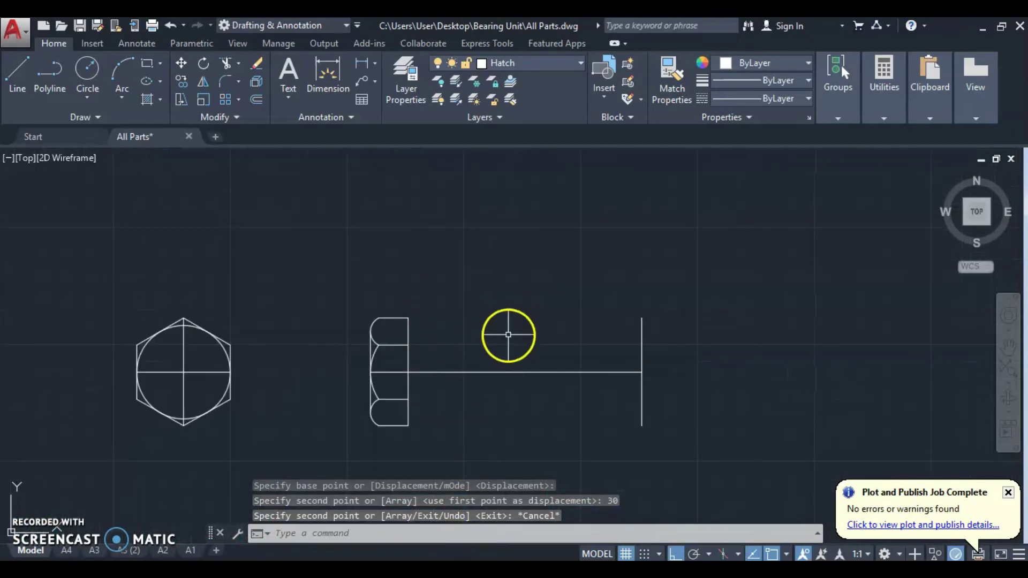
Step: Offset the shank centre line 3 units above and below
type("o")
key("Return")
type("6")
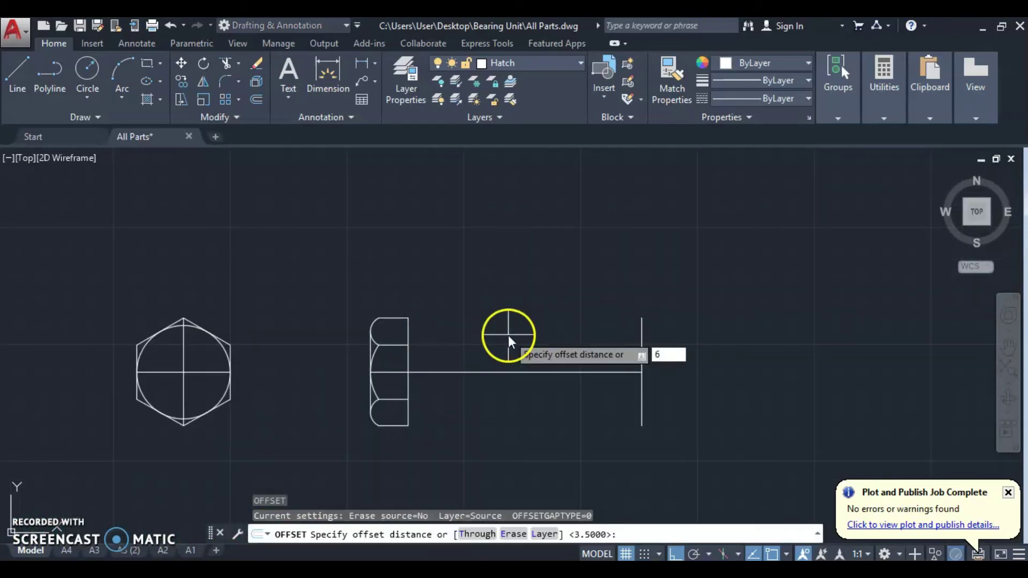
key("Return")
key("Escape")
key("Return")
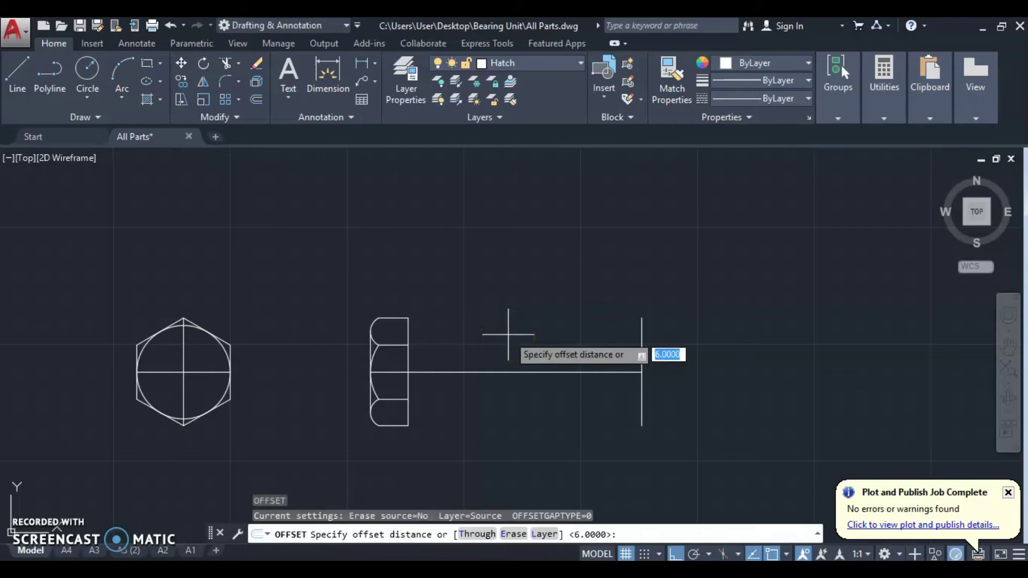
type("3")
key("Return")
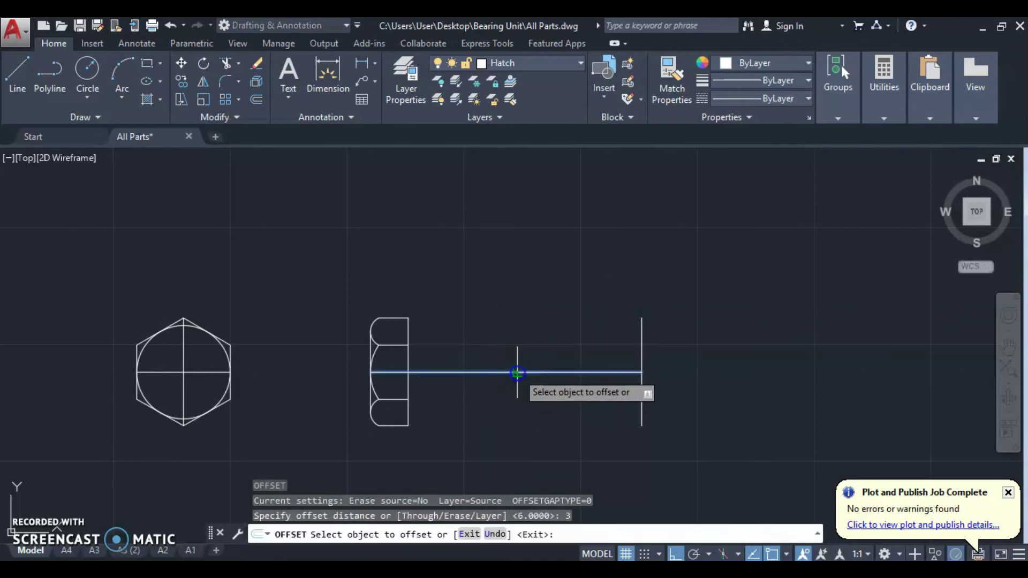
left_click(519, 373)
left_click(519, 349)
left_click(498, 371)
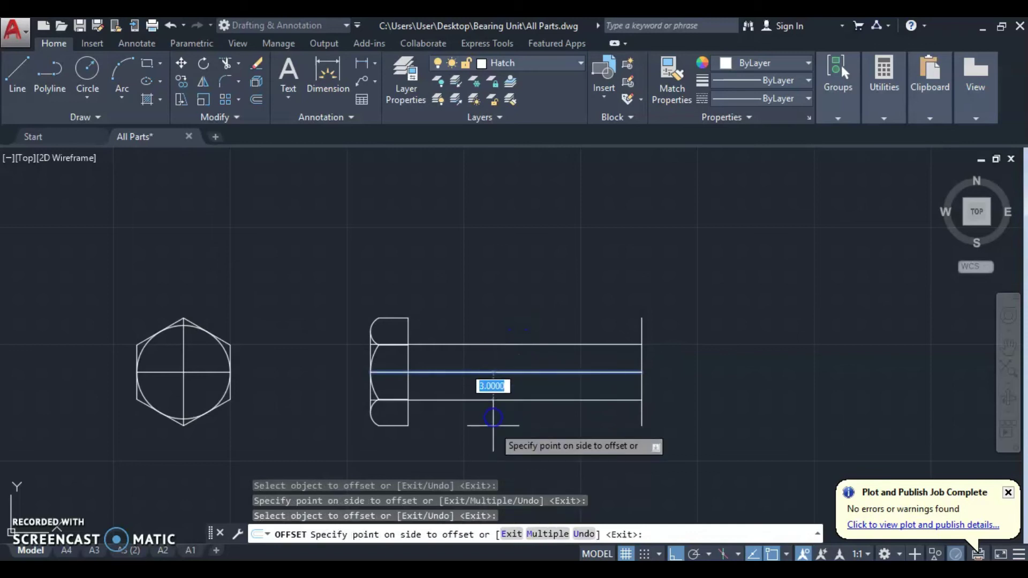
left_click(493, 425)
key("Escape")
Step: Offset the upper and lower shank lines 0.5 inward as thread lines
type("o")
key("Return")
type(".5")
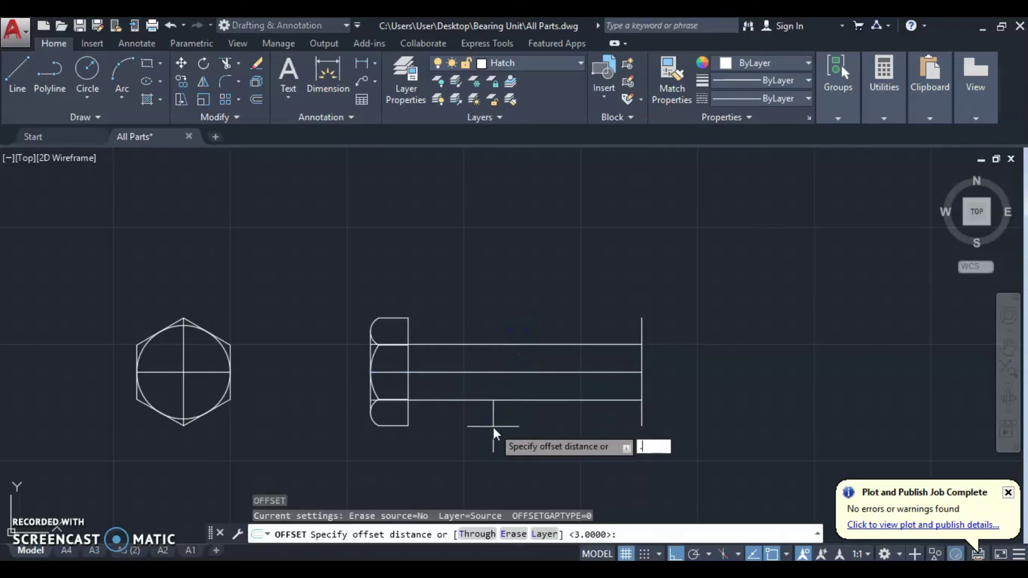
key("Return")
left_click(571, 346)
left_click(561, 375)
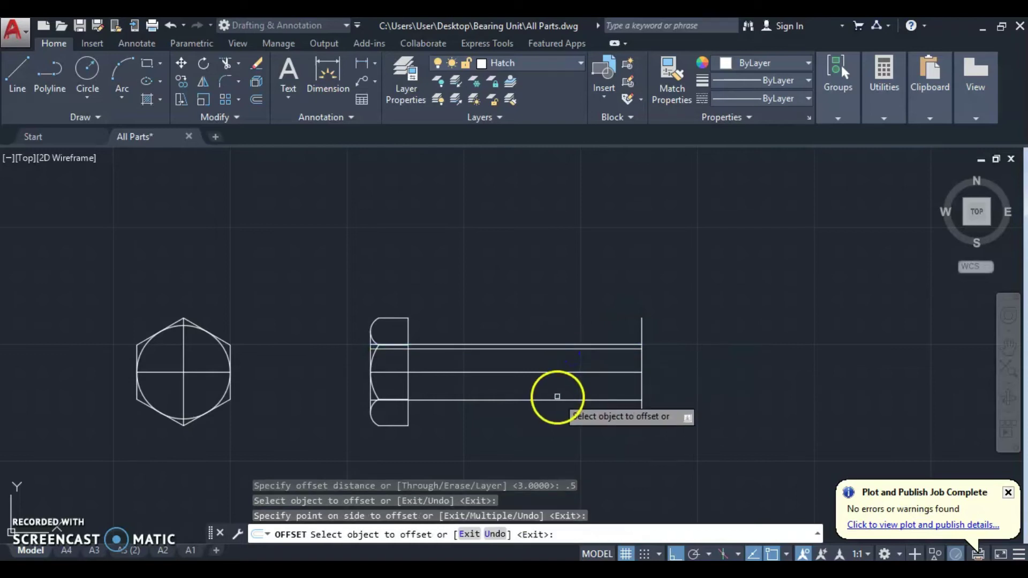
left_click(554, 398)
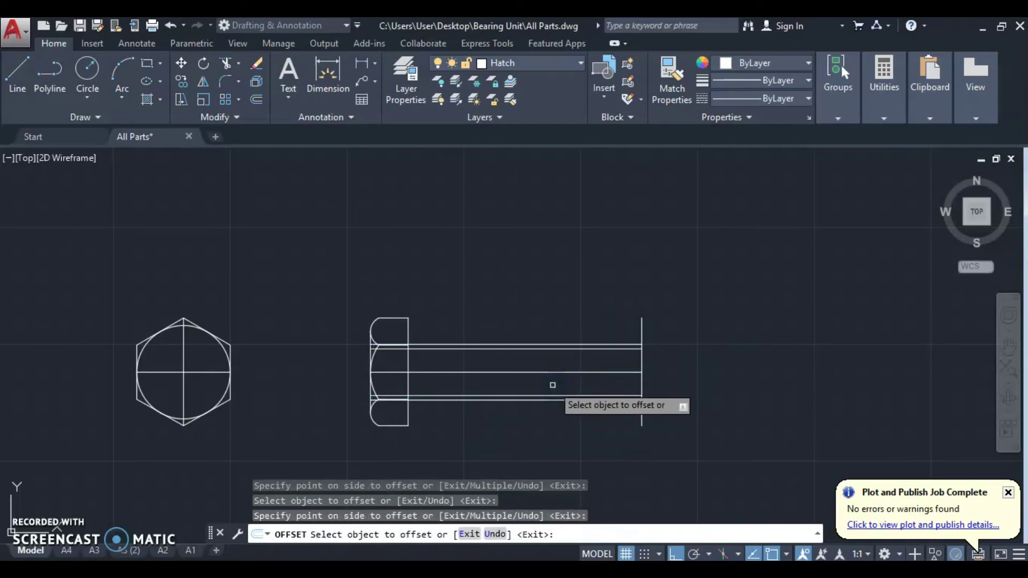
key("Escape")
Step: Try trimming the shank lines inside the head, then cancel and recentre the bolt
scroll(463, 369, "up", 2)
left_click(374, 351)
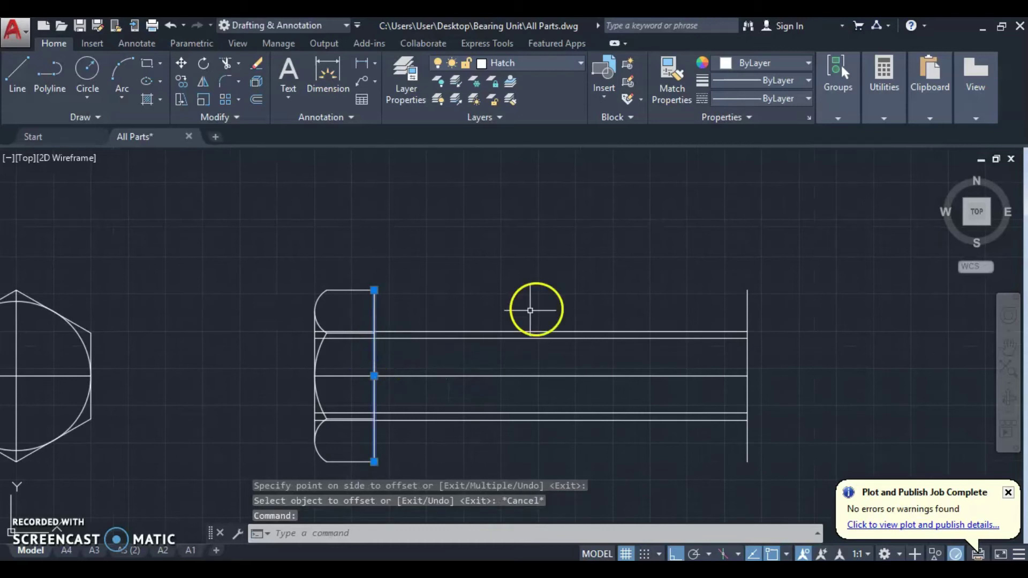
type("r")
key("Return")
left_click(351, 310)
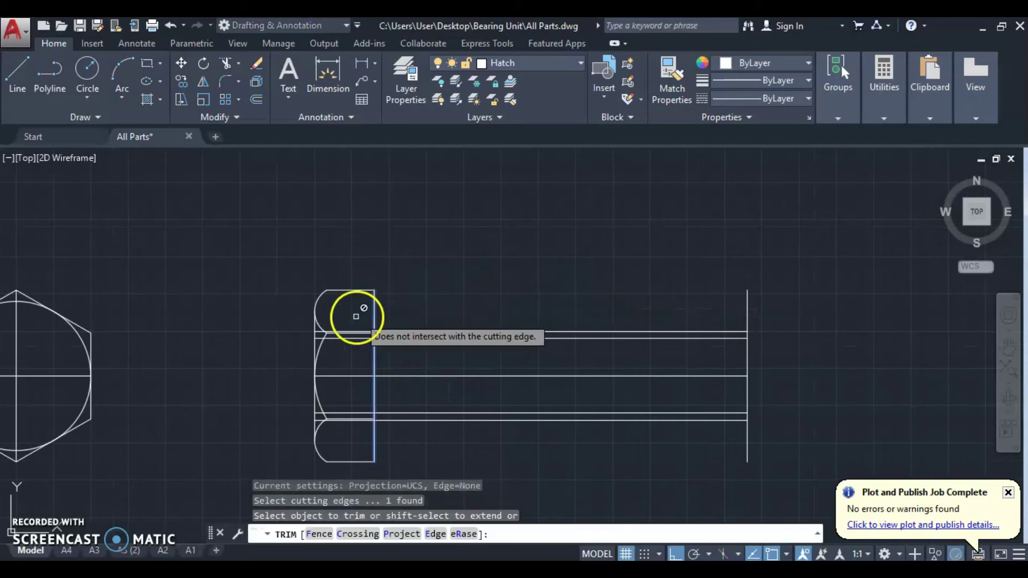
left_click(347, 382)
left_click(348, 424)
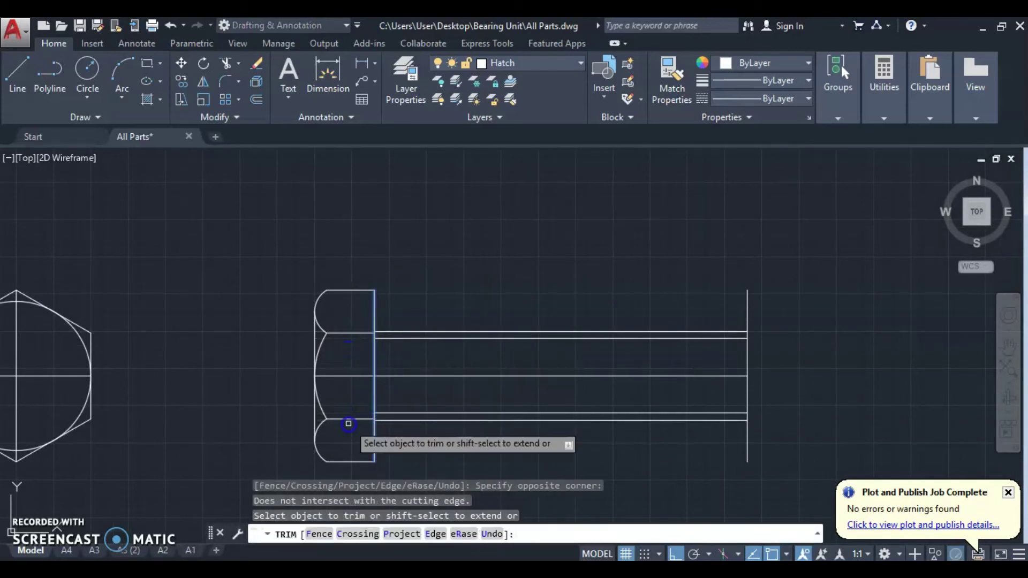
key("Escape")
scroll(500, 431, "down", 2)
middle_click_drag(500, 432, 438, 409)
scroll(571, 359, "up", 2)
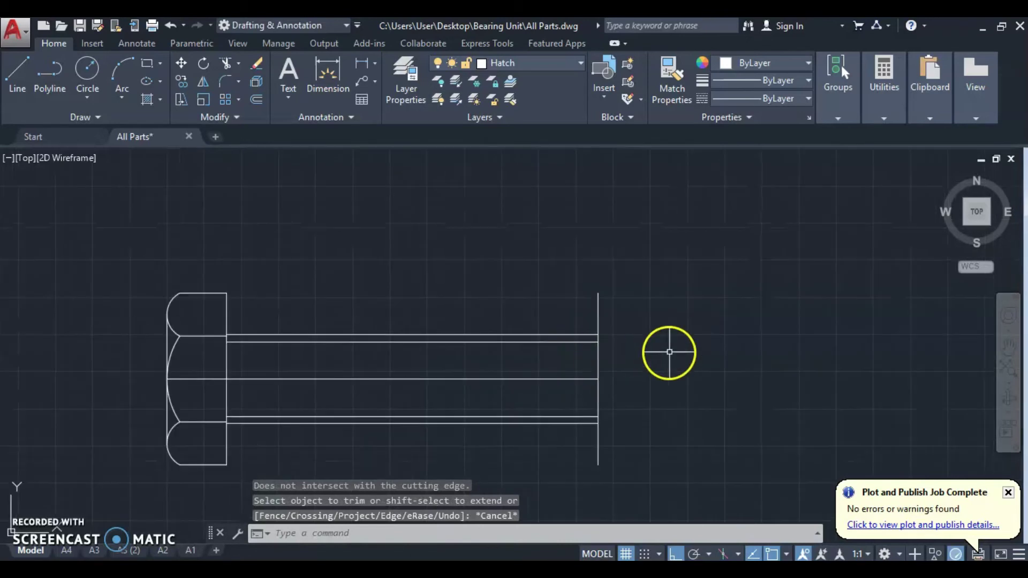
Step: Start a fillet with radius 1, then cancel it
type("f")
key("Return")
type("r")
key("Return")
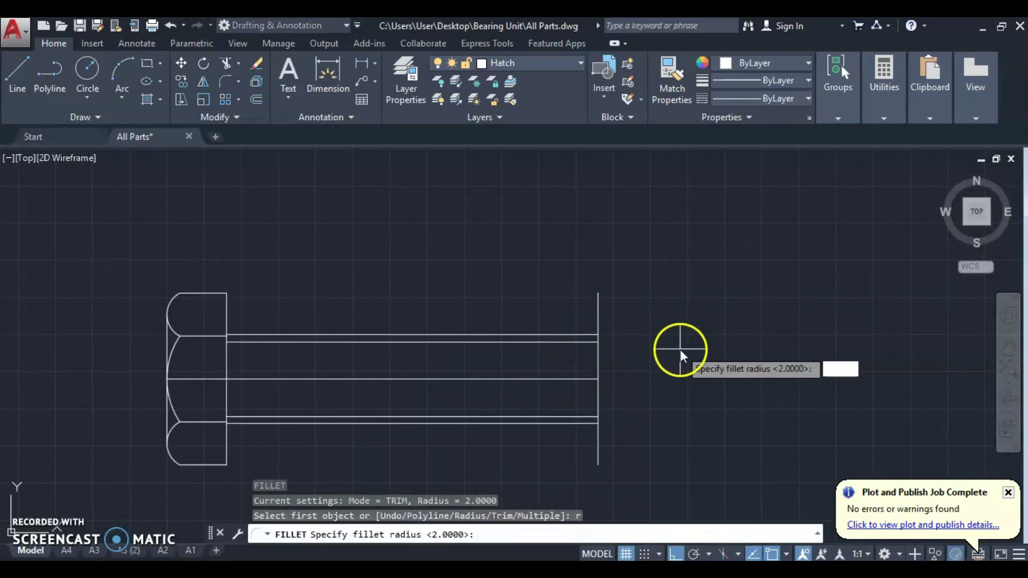
type("0")
key("BackSpace")
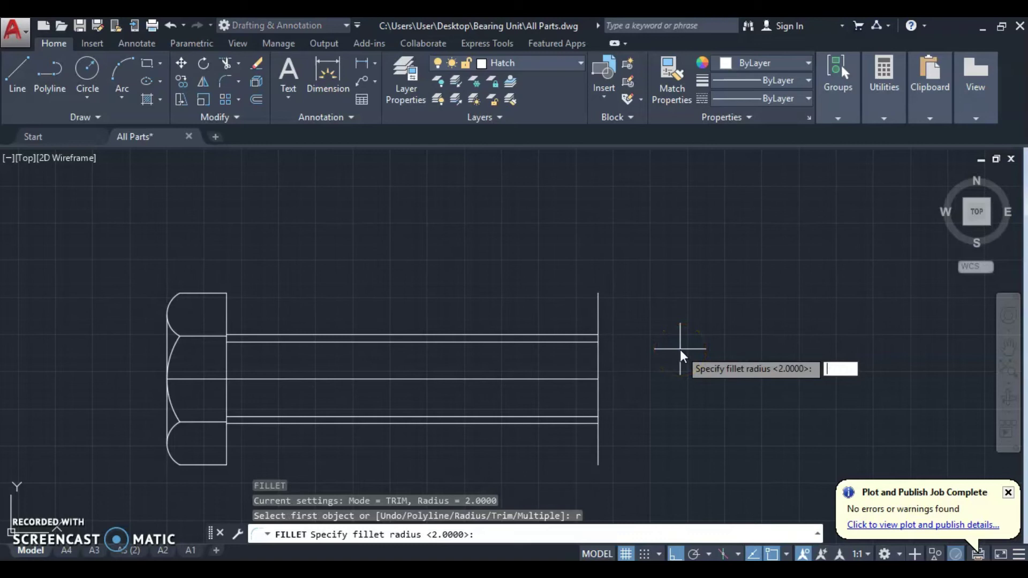
type("1")
key("Escape")
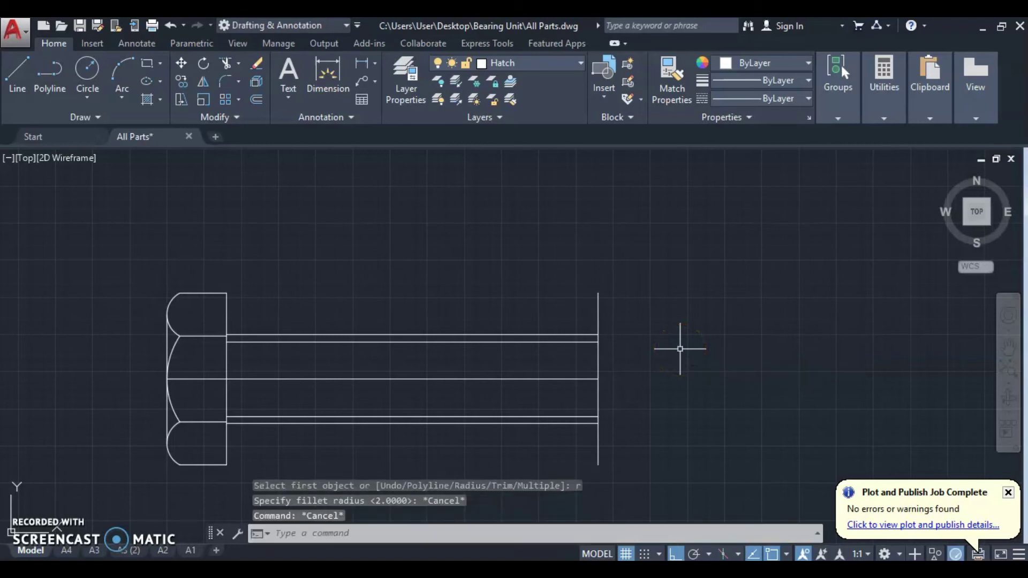
type("cha")
Step: Chamfer the shank's top and bottom tip corners with 1-unit distances in Multiple mode
key("Return")
type("d")
key("Return")
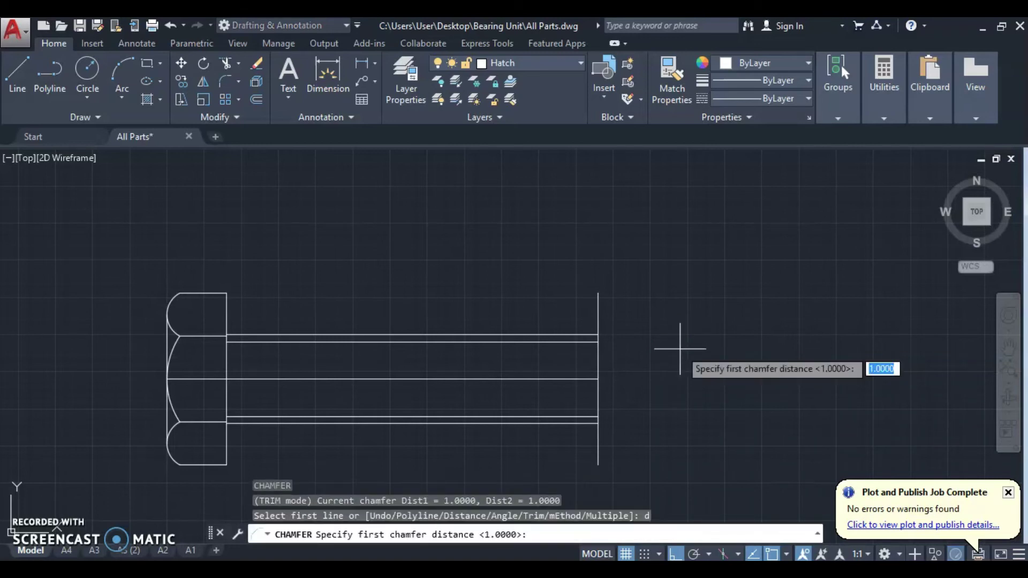
type("1")
key("Return")
type("1")
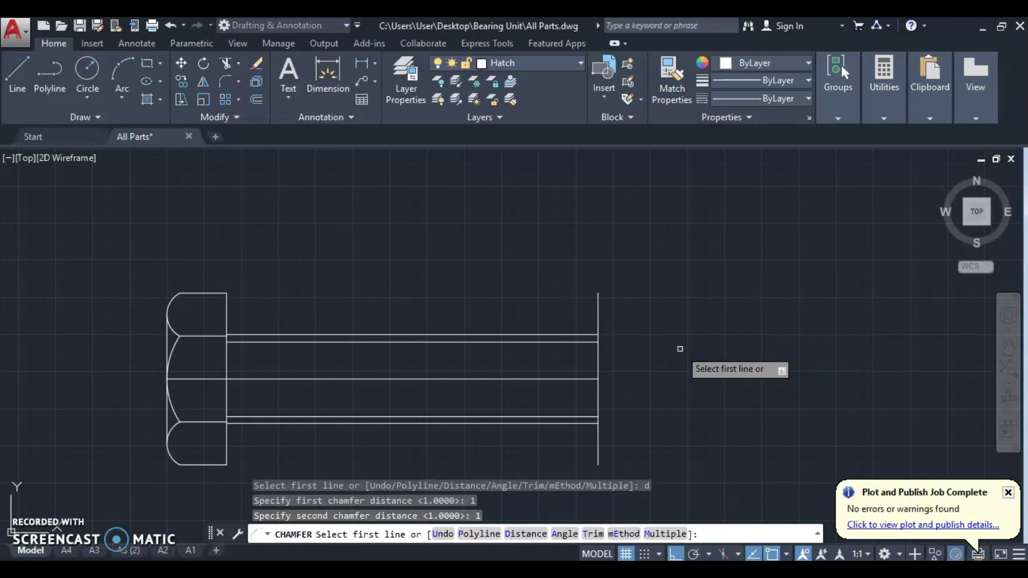
type("m")
key("Return")
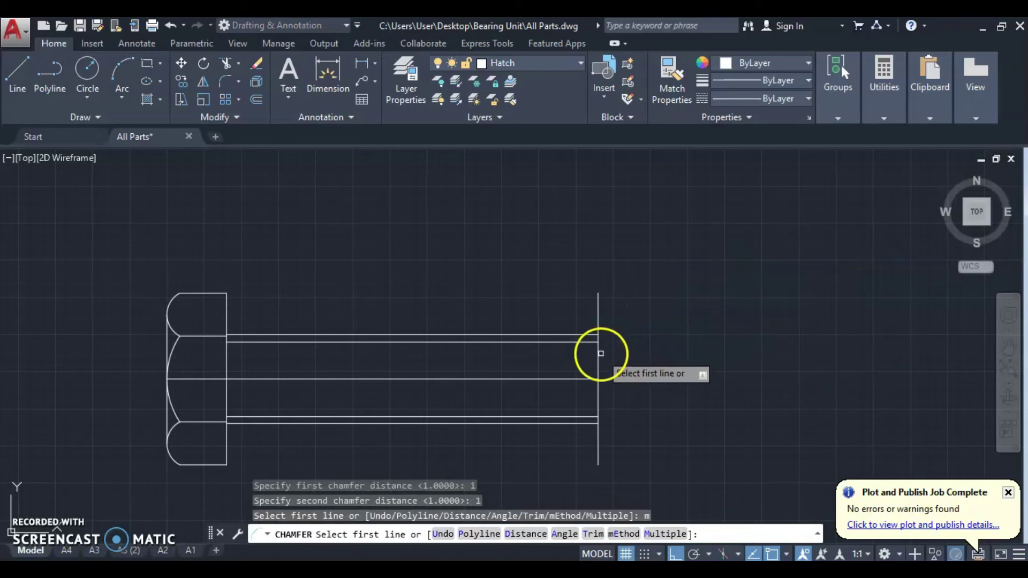
left_click(599, 357)
left_click(565, 336)
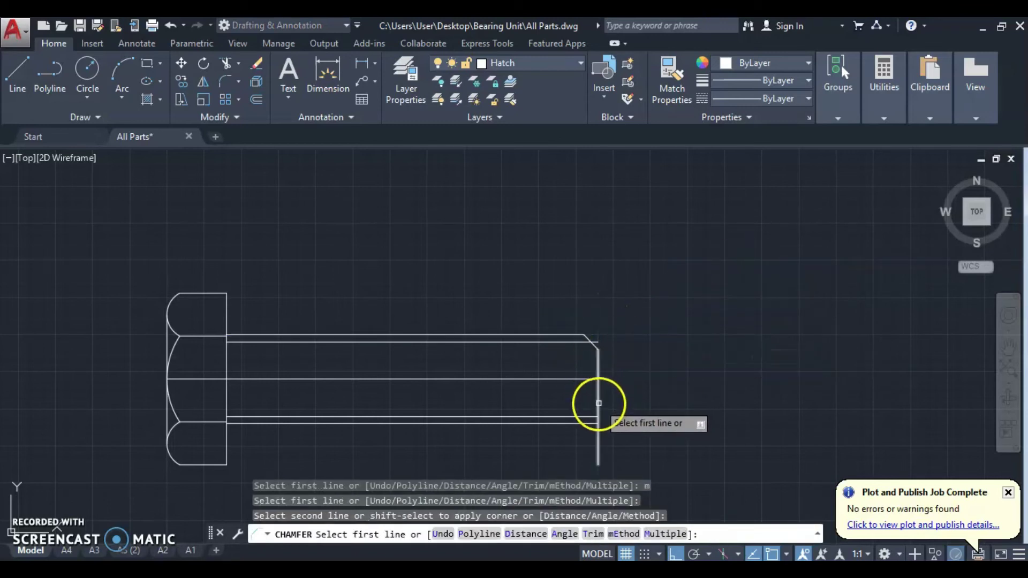
left_click(598, 404)
left_click(567, 422)
key("Escape")
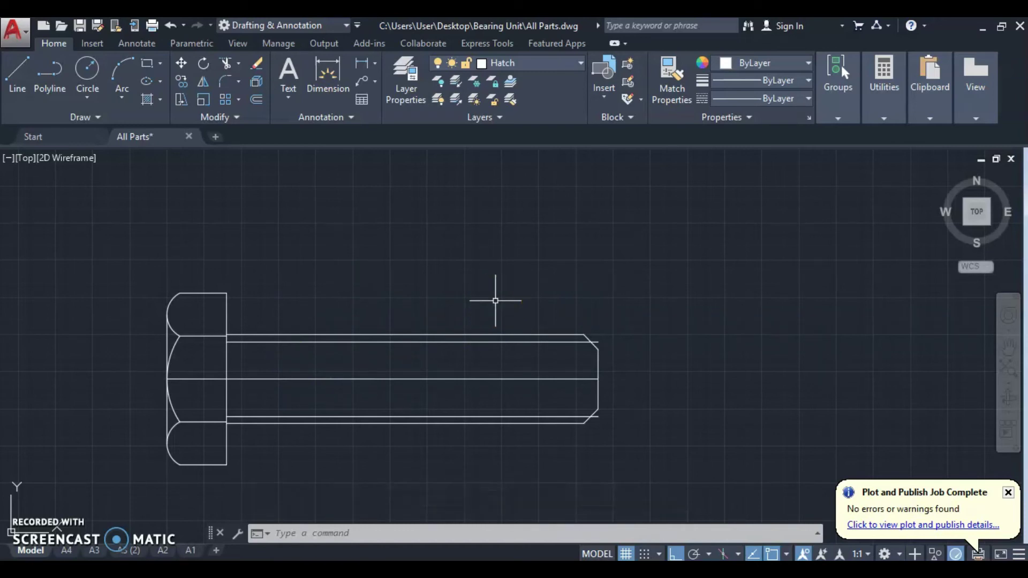
type("l")
key("Return")
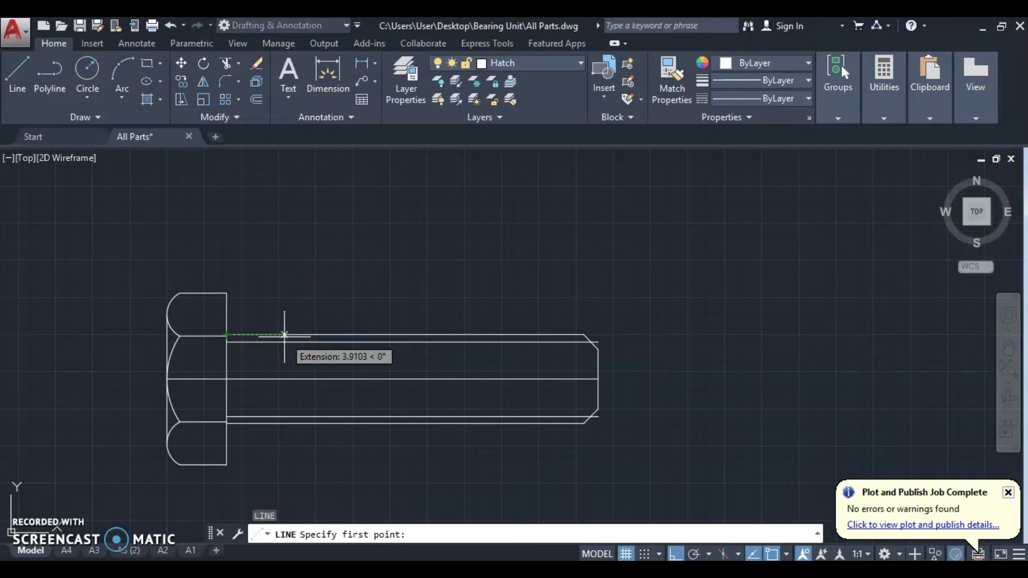
type("10")
Step: Draw a vertical thread-start line across the shank 10 units from the head
key("Return")
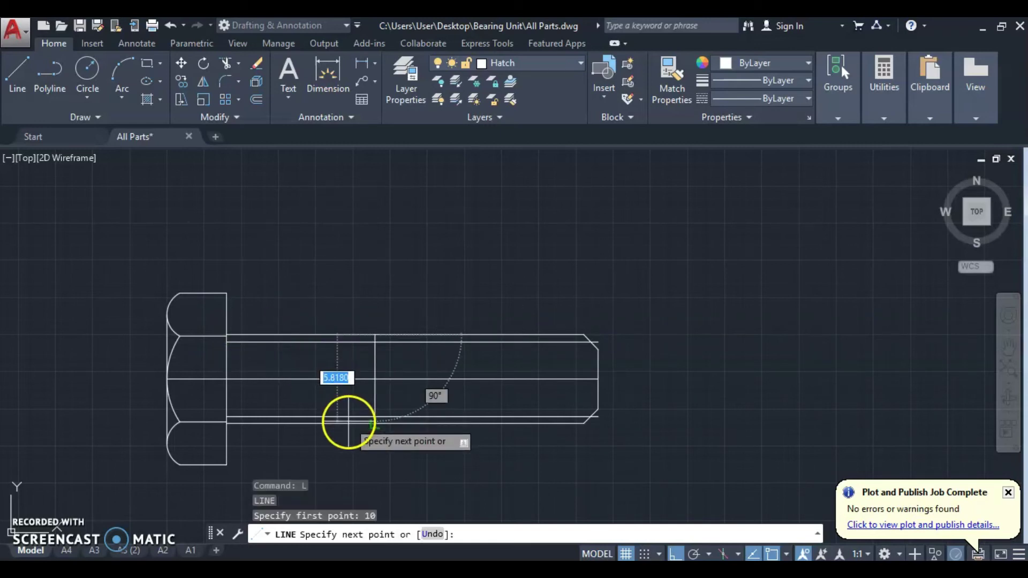
left_click(373, 423)
key("Escape")
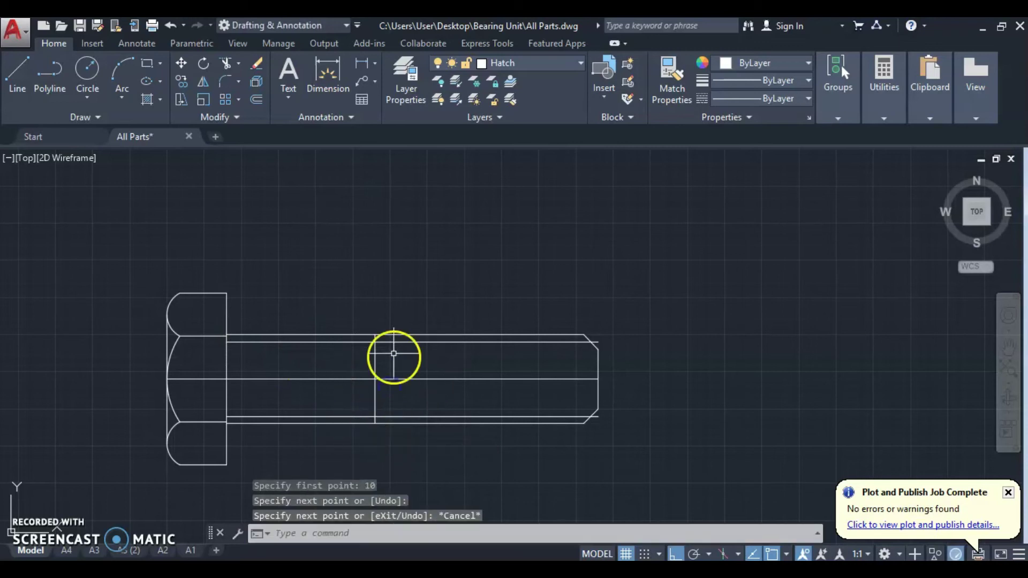
left_click(375, 344)
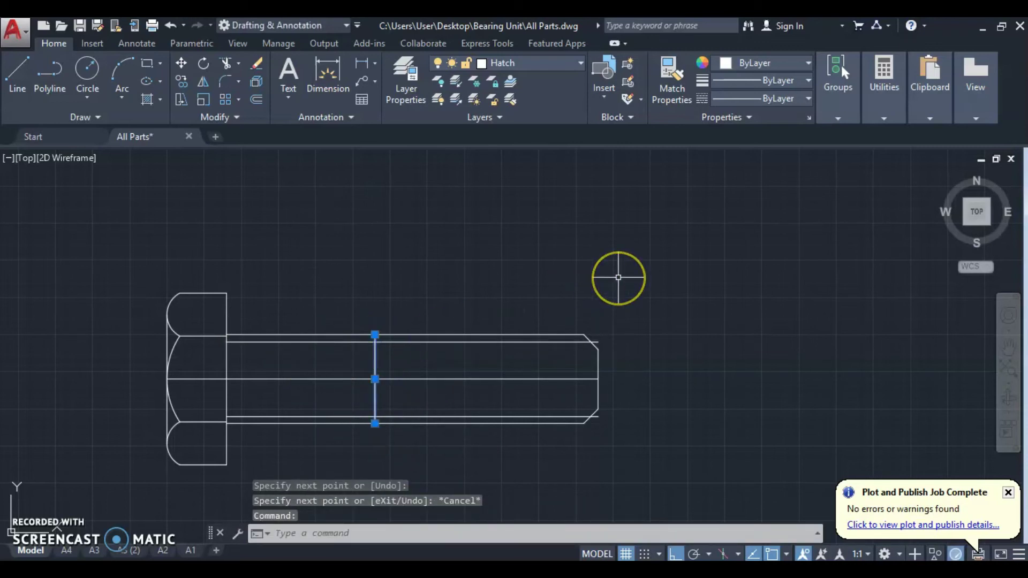
key("Escape")
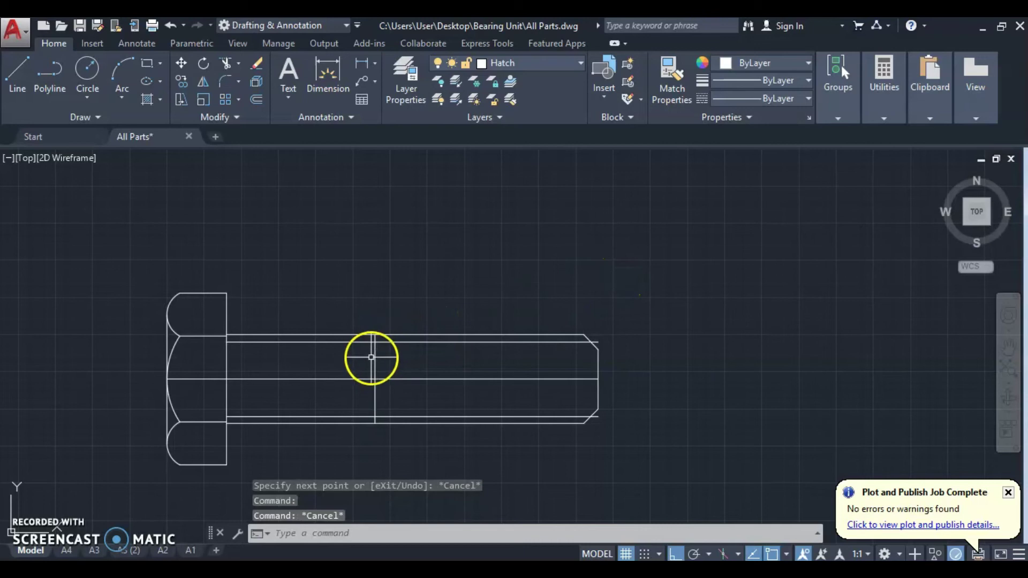
Step: Trim the upper and lower inner thread lines left of the thread-start line
left_click(375, 354)
key("Return")
left_click(287, 340)
left_click(318, 418)
key("Escape")
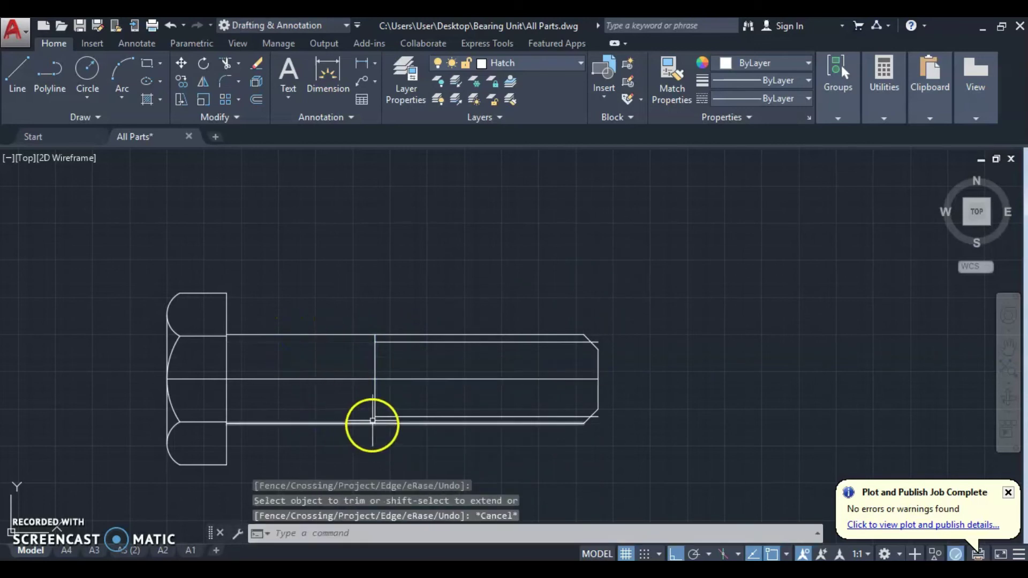
Step: Rotate a copy of the lower thread line -150° about its left end
scroll(369, 415, "up", 2)
left_click(397, 418)
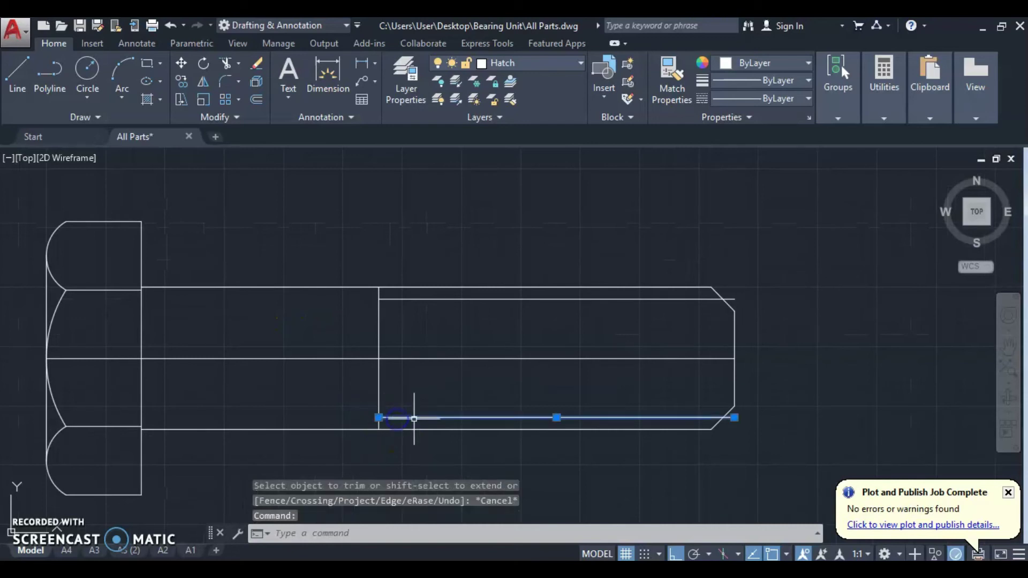
type("ro")
key("Return")
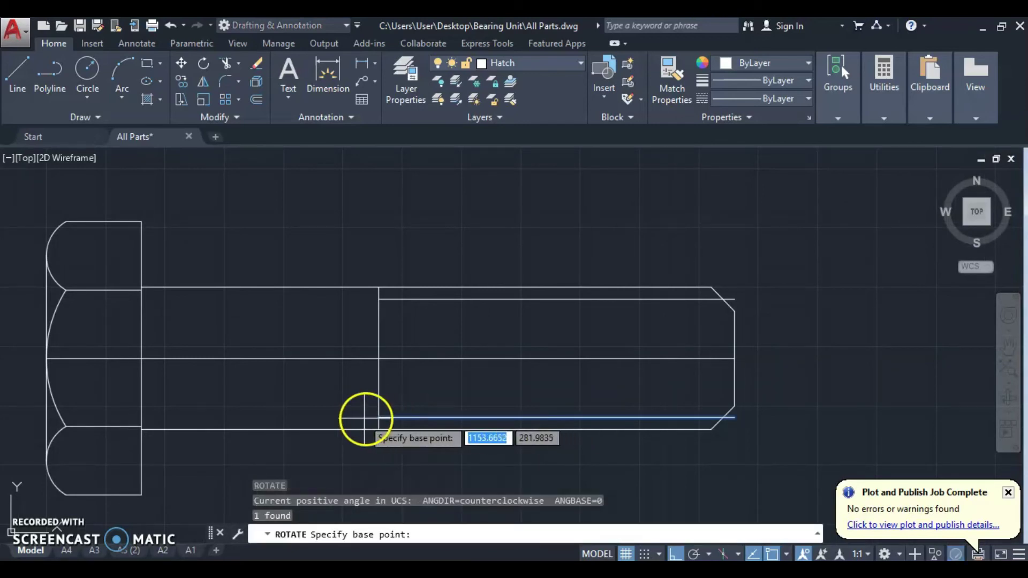
left_click(377, 418)
key("Return")
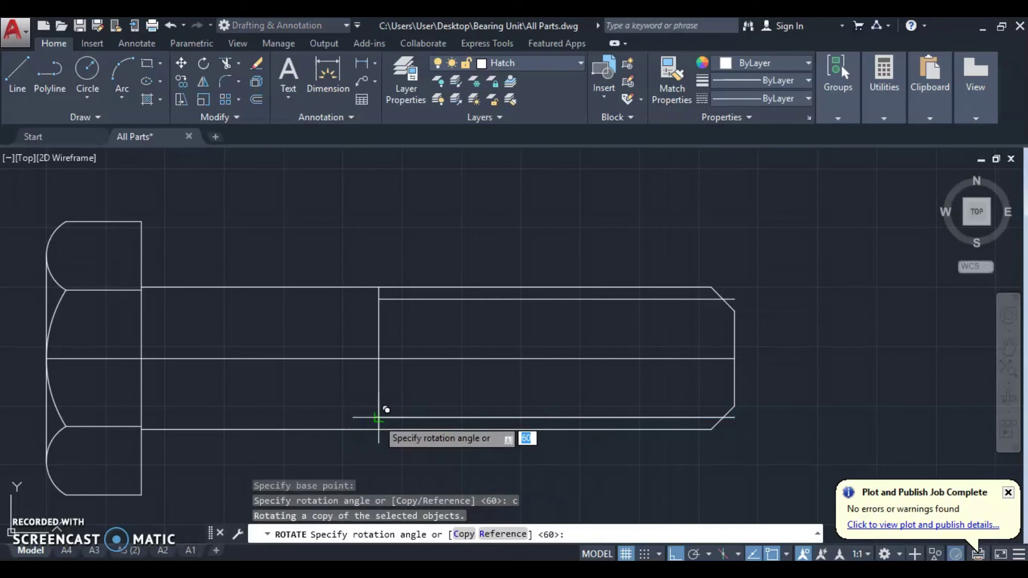
key("Return")
key("Escape")
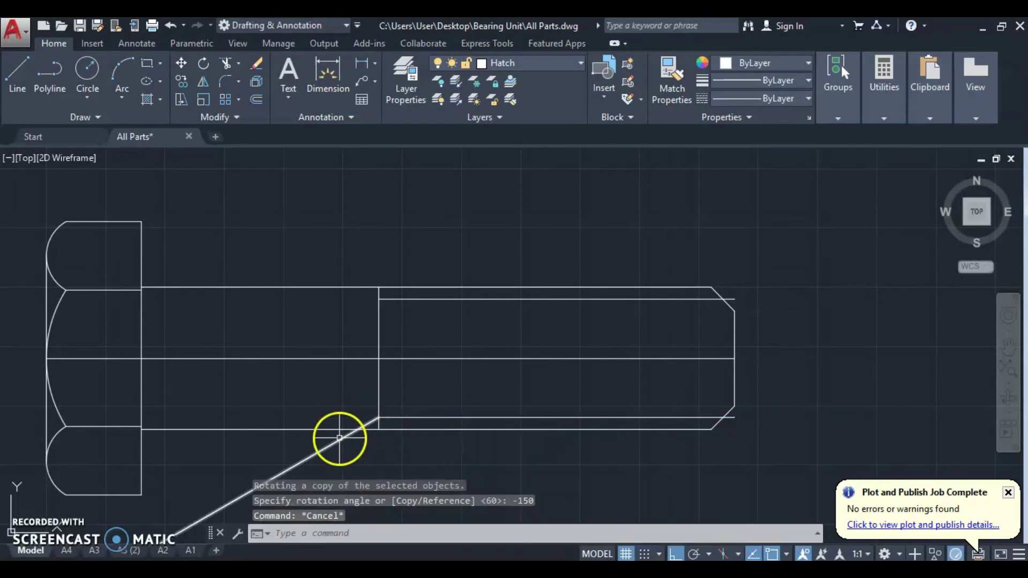
left_click(329, 428)
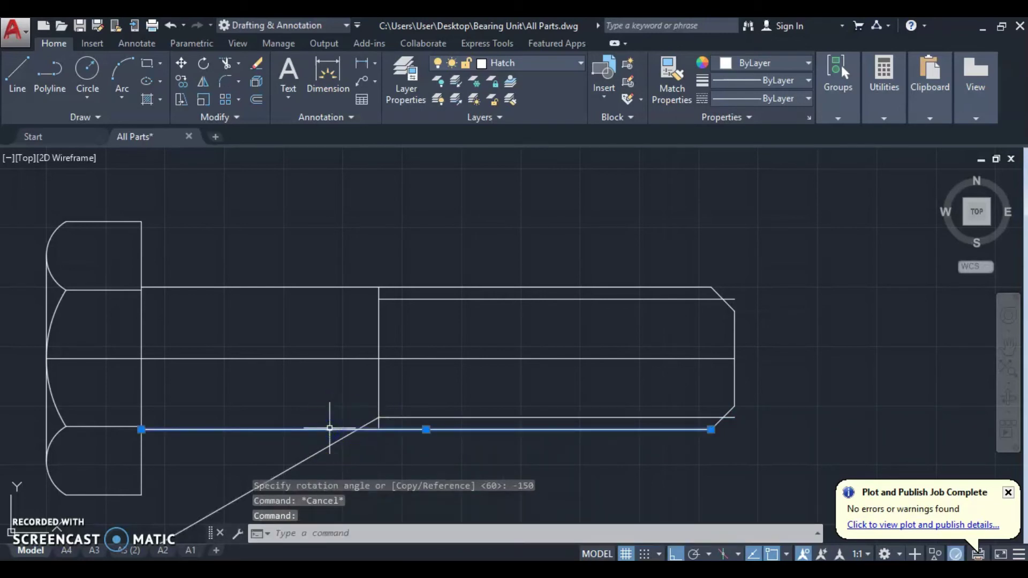
key("Escape")
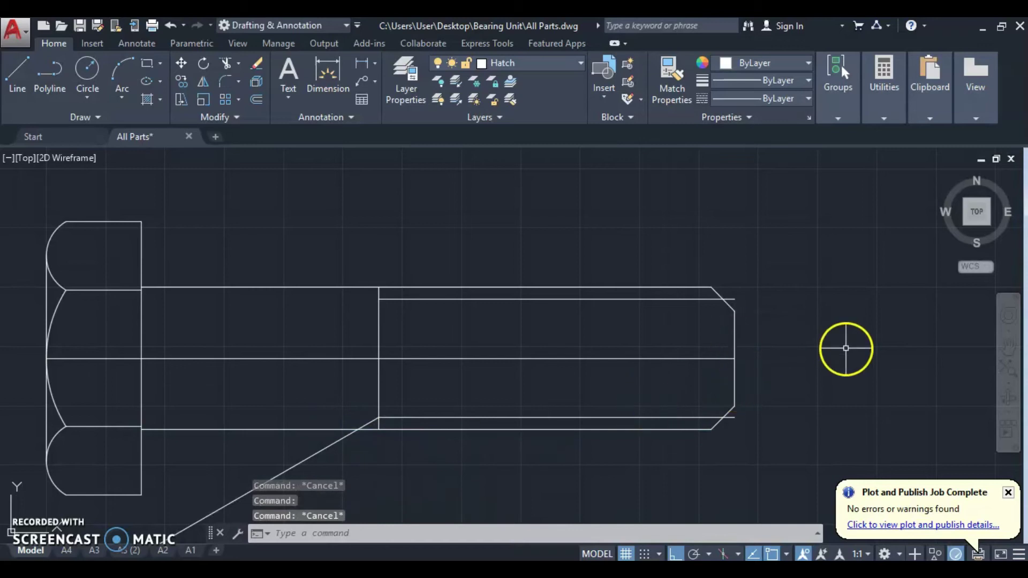
type("l")
key("Return")
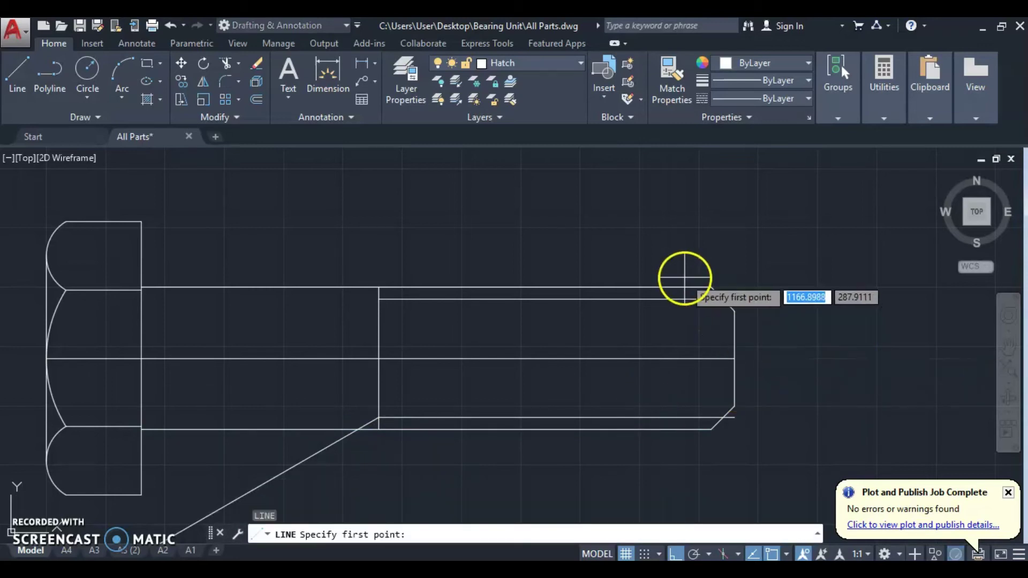
Step: Draw a vertical line joining the two chamfer corners at the bolt tip
left_click(710, 287)
left_click(681, 429)
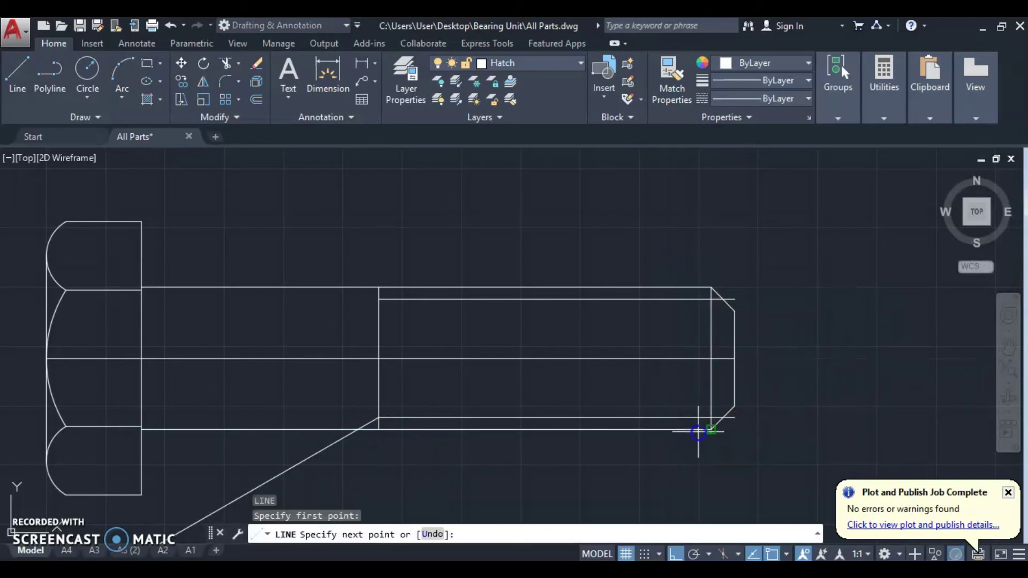
left_click(698, 431)
key("Escape")
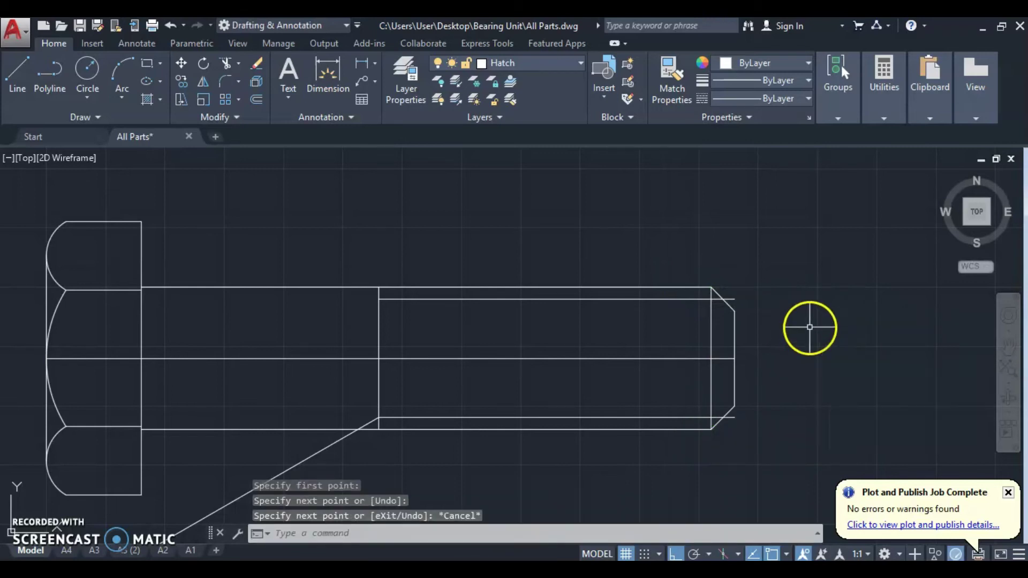
Step: Trim the stubs past the chamfers and the slanted line below the shank
type("tr")
key("Return")
key("Return")
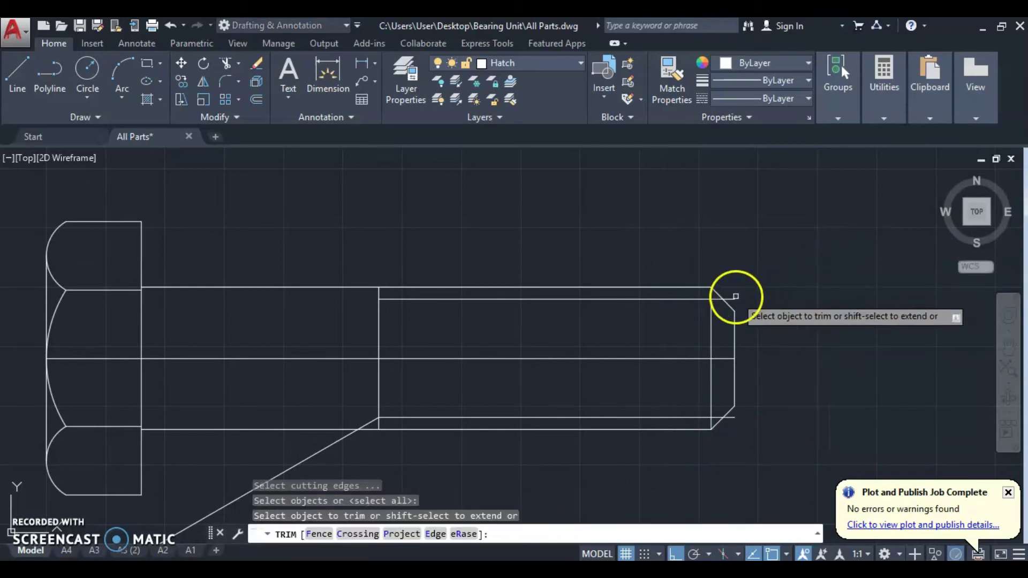
left_click(723, 298)
left_click(728, 417)
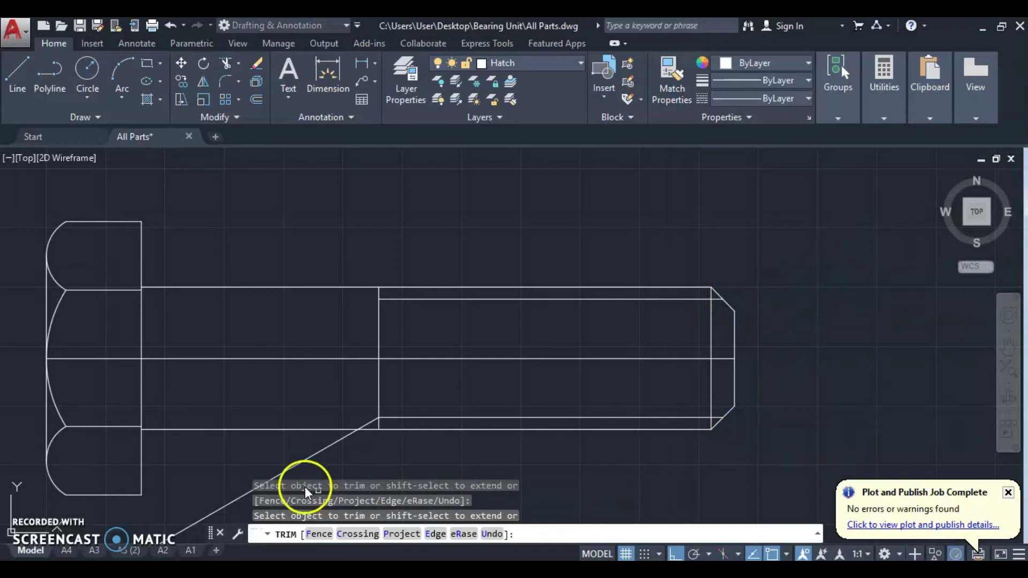
left_click(305, 459)
key("Escape")
scroll(321, 444, "down", 2)
scroll(390, 296, "down", 2)
middle_click_drag(390, 296, 368, 348)
scroll(358, 369, "up", 2)
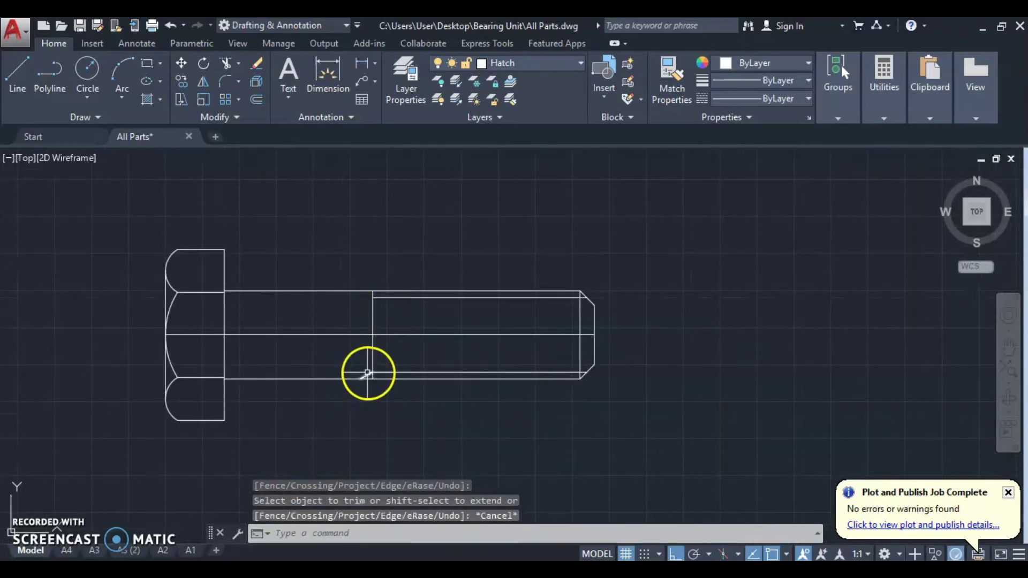
left_click(368, 374)
Step: Mirror the slanted runout line about the centre line, keeping the original
type("tri")
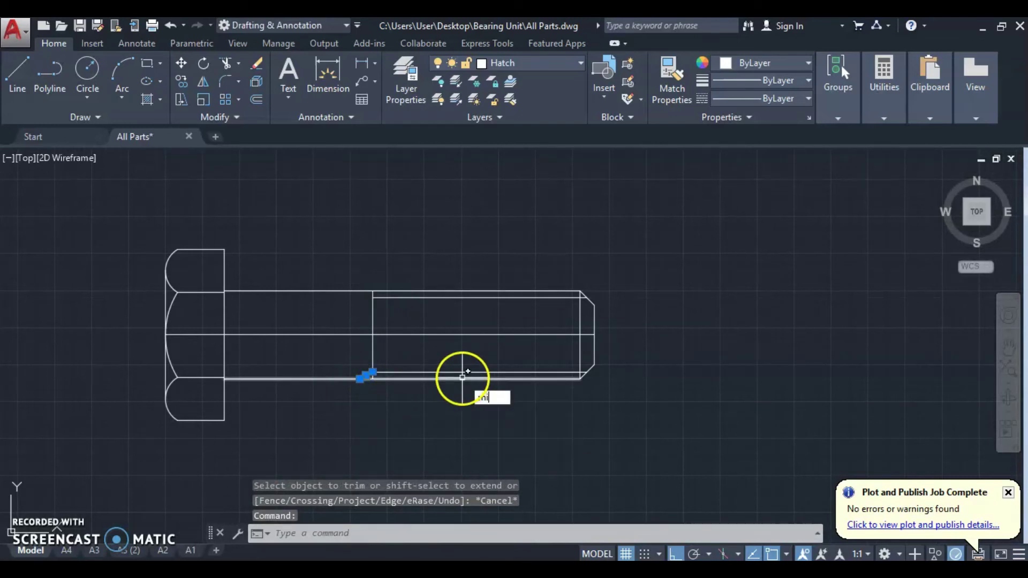
key("Return")
left_click(594, 335)
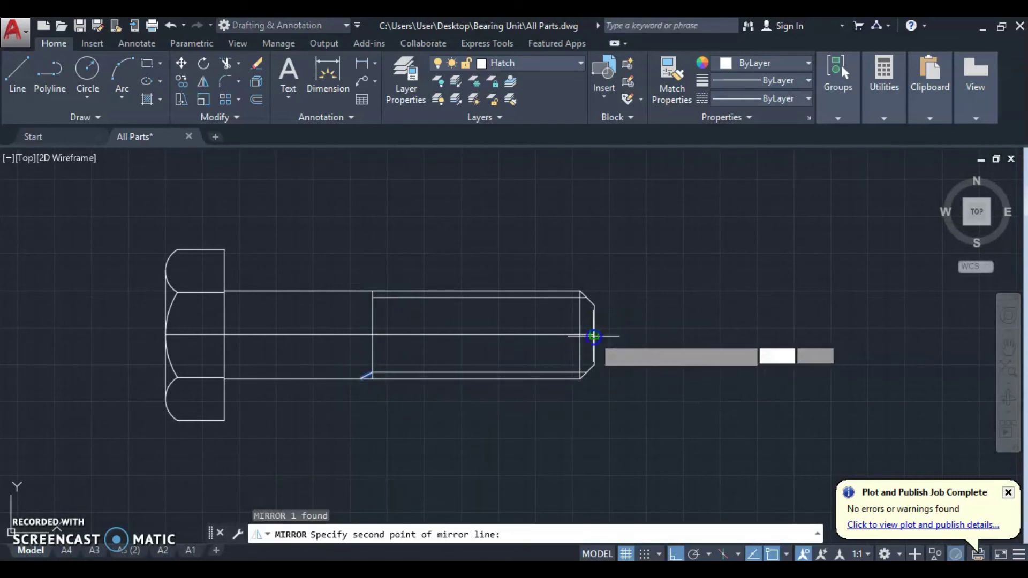
left_click(669, 342)
key("Escape")
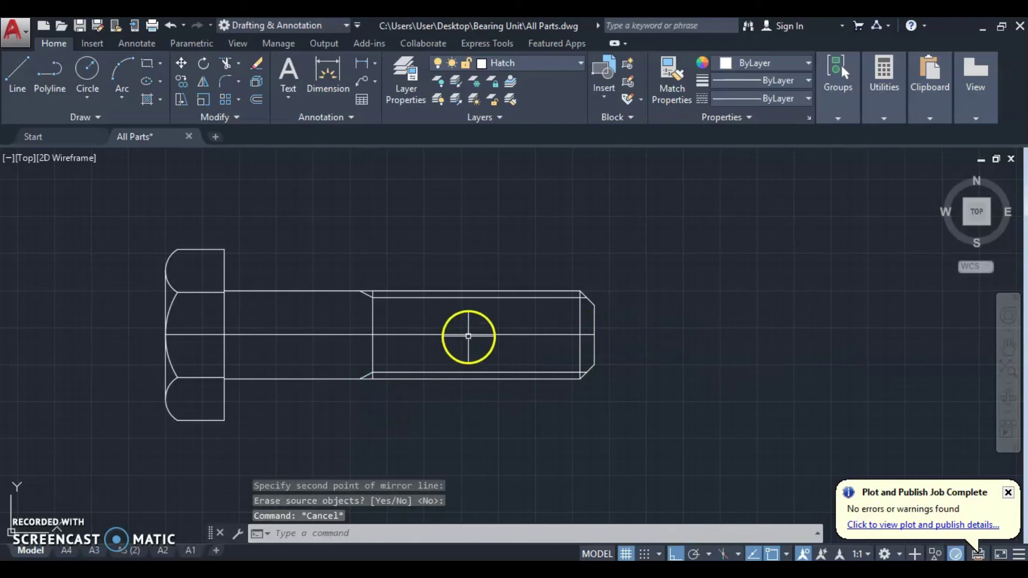
Step: Extend the centre line 3 units past both bolt ends
left_click(468, 335)
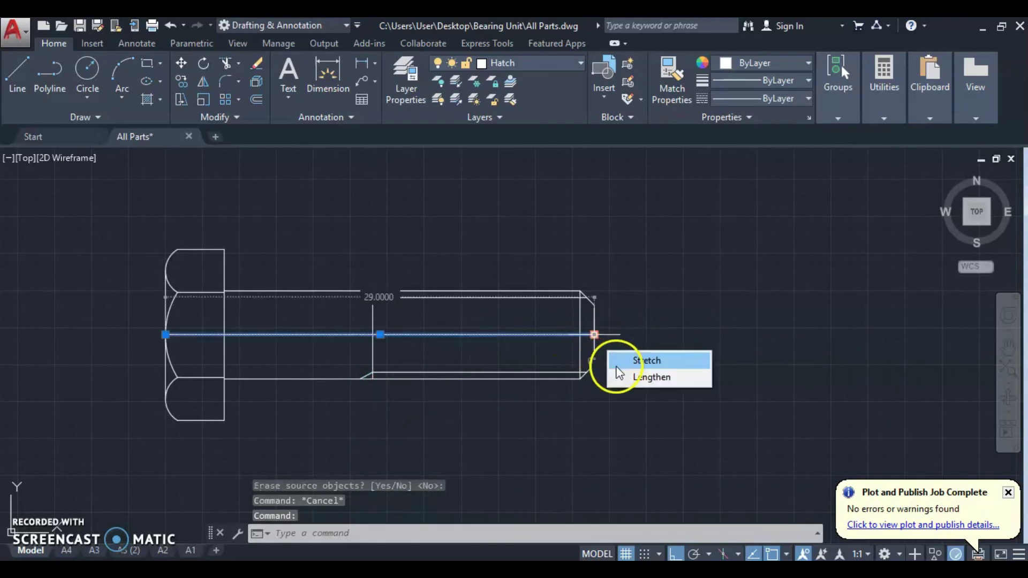
left_click(617, 371)
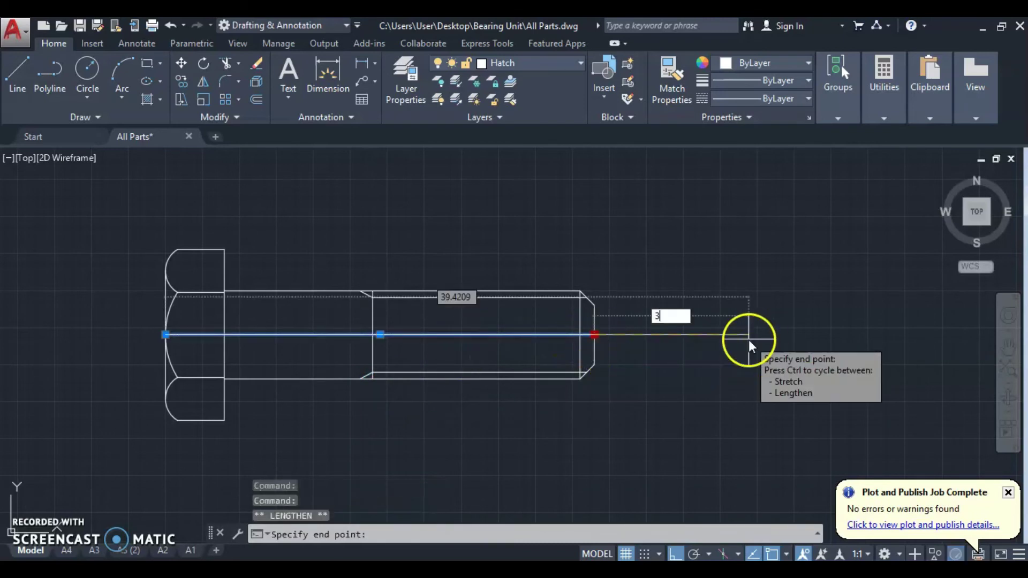
key("Return")
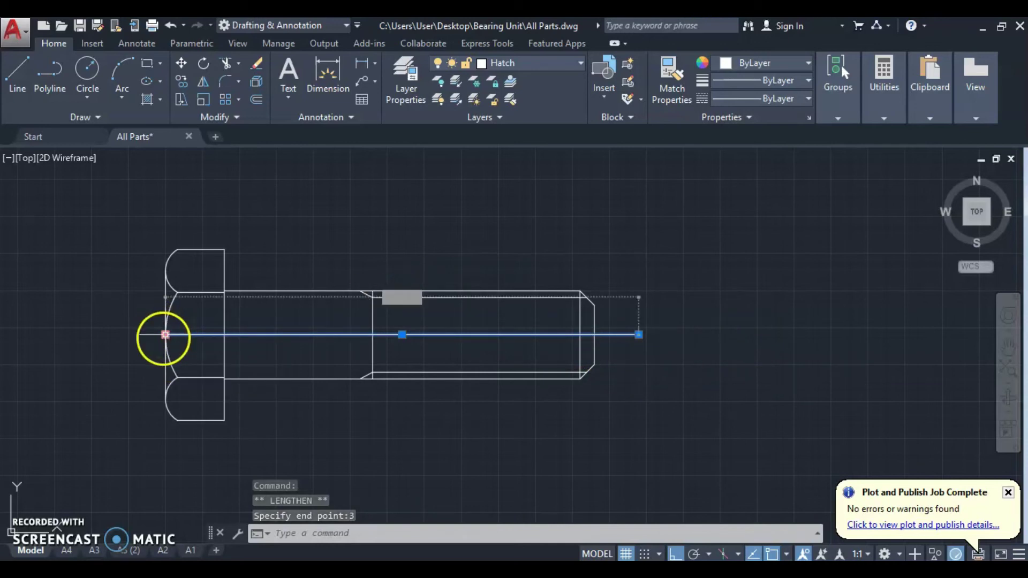
mouse_move(165, 335)
left_click(193, 378)
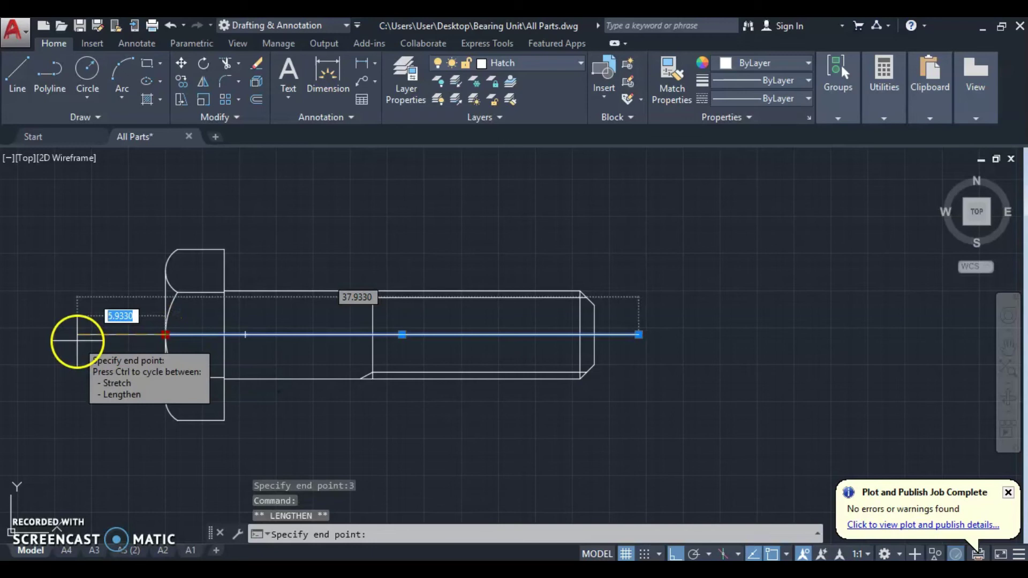
key("Escape")
key("Escape")
scroll(272, 305, "down", 2)
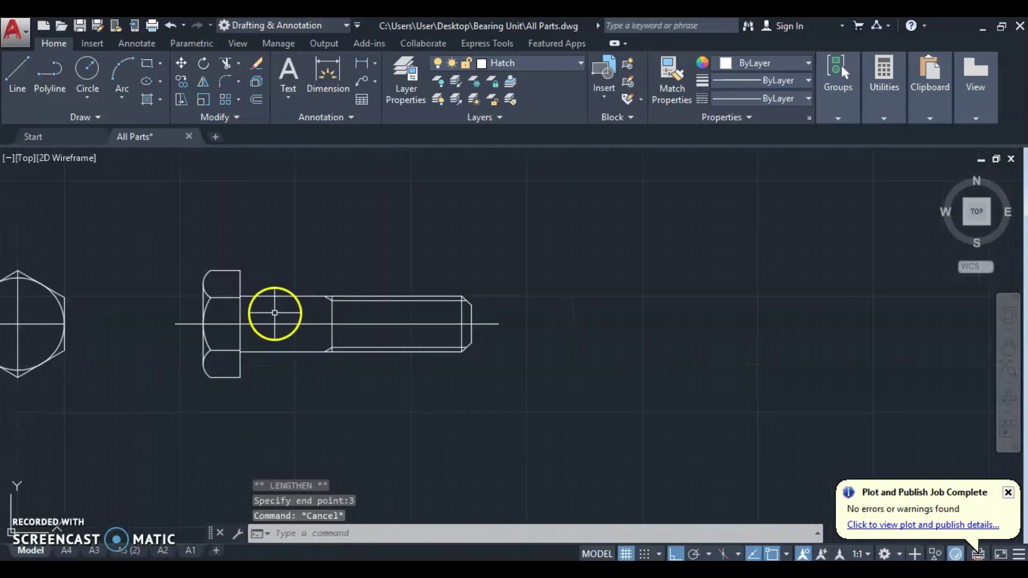
Step: Put the whole bolt's lines on the Solid layer
left_click(152, 239)
left_click(615, 430)
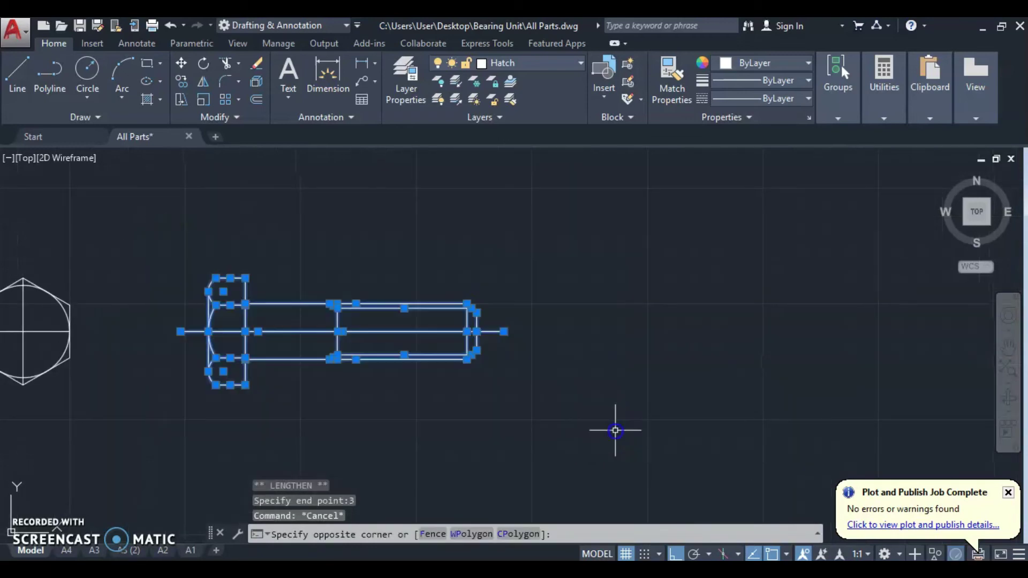
left_click(553, 62)
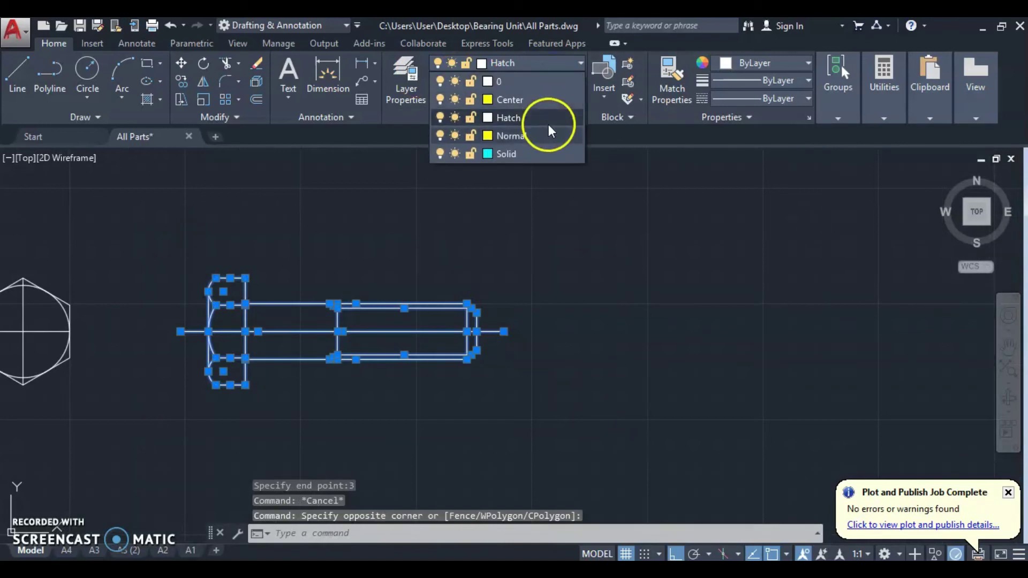
left_click(535, 154)
key("Escape")
scroll(347, 324, "up", 2)
Step: Move the inner thread lines to the Normal layer and the centre line to Center
left_click(346, 324)
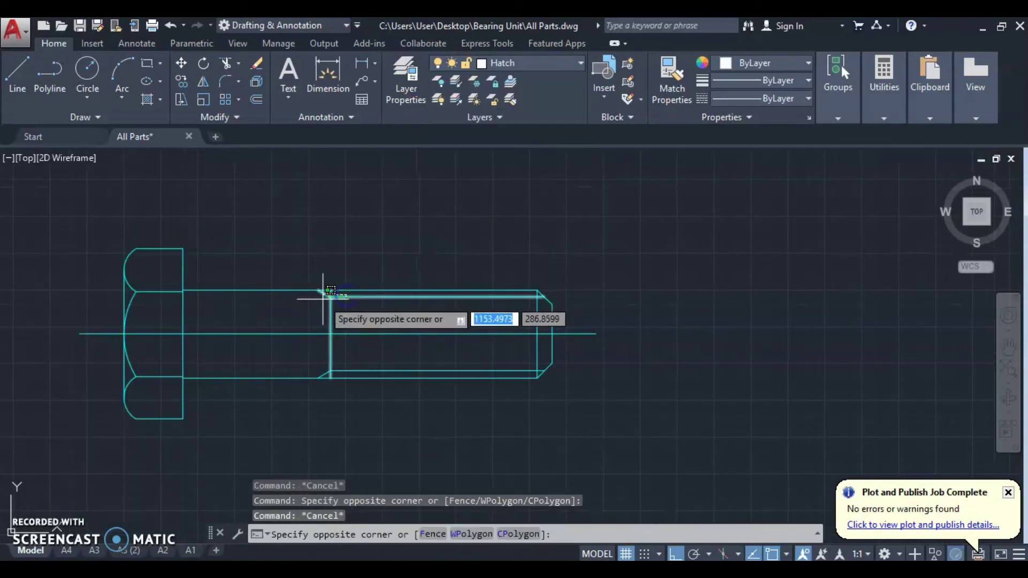
left_click(349, 298)
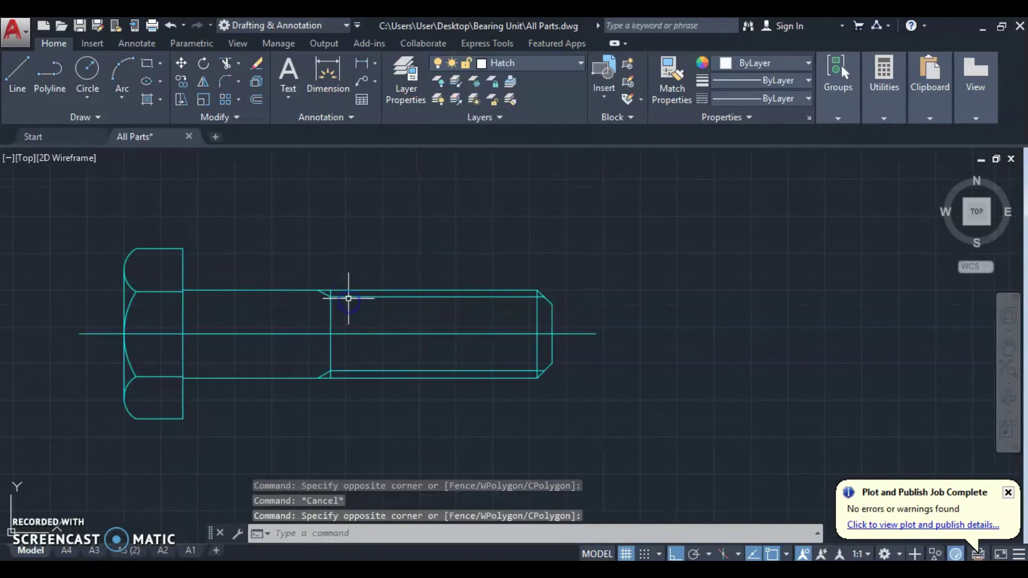
left_click(320, 291)
left_click(325, 375)
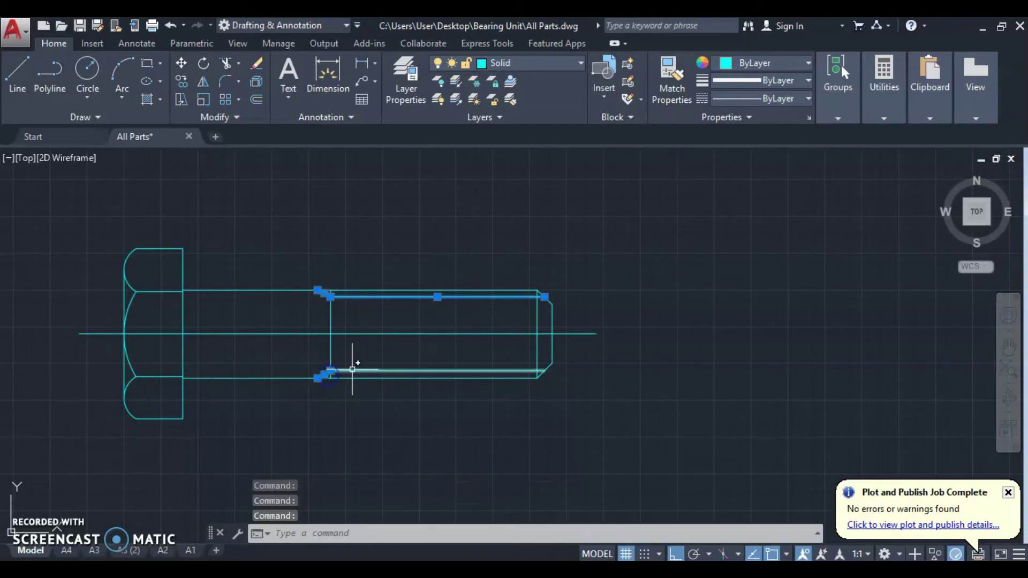
left_click(542, 60)
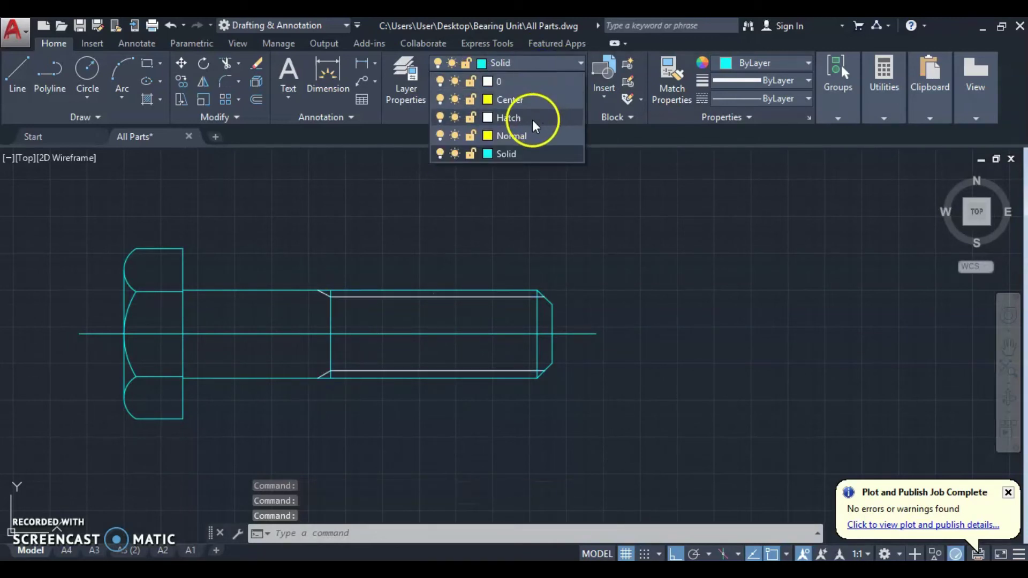
left_click(520, 137)
key("Escape")
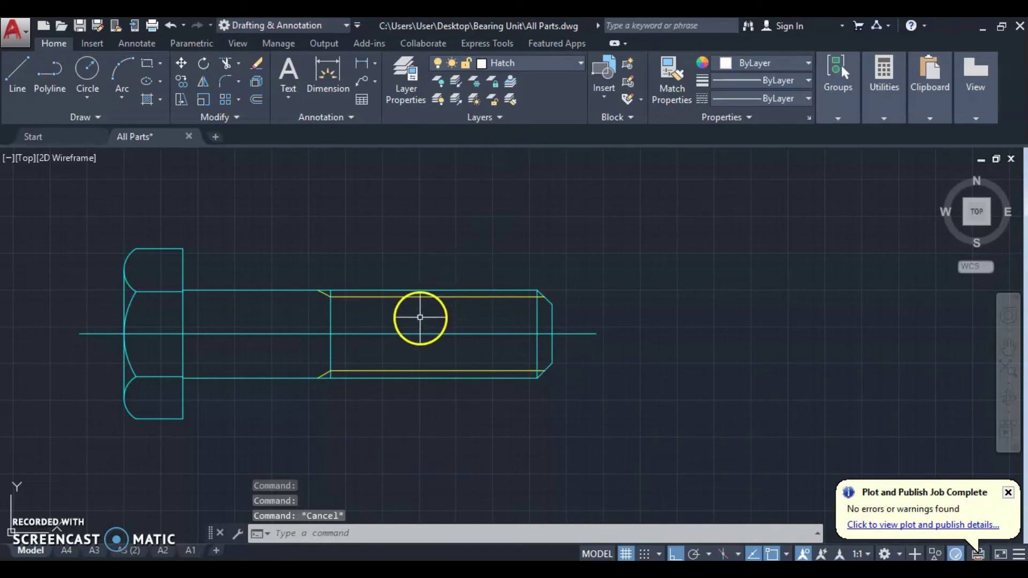
left_click(402, 334)
left_click(512, 61)
left_click(522, 103)
key("Escape")
Step: Select the whole bolt and check the part drawings PDF
scroll(543, 268, "down", 2)
left_click(636, 209)
left_click(188, 431)
scroll(321, 344, "down", 3)
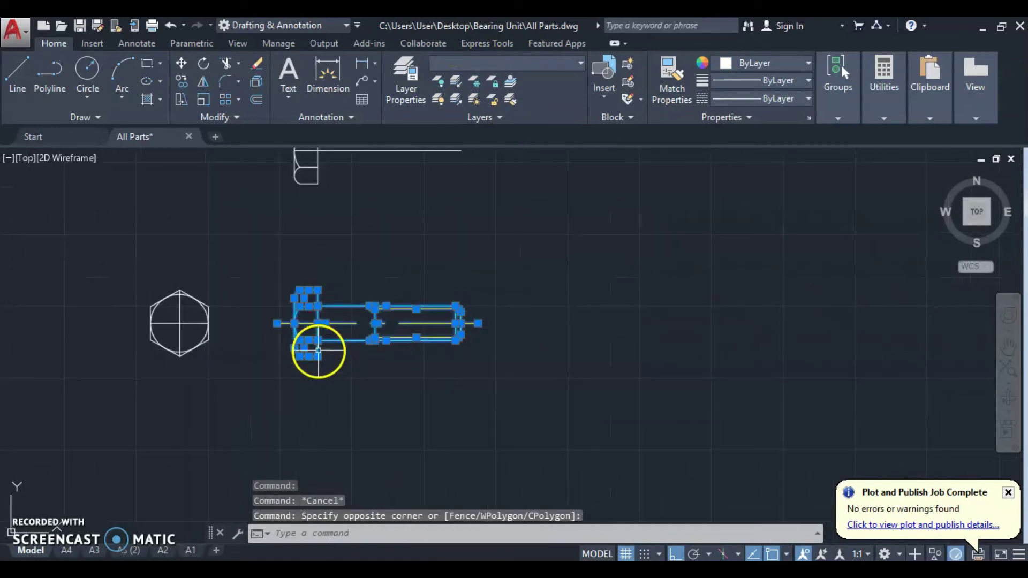
key("alt+Tab")
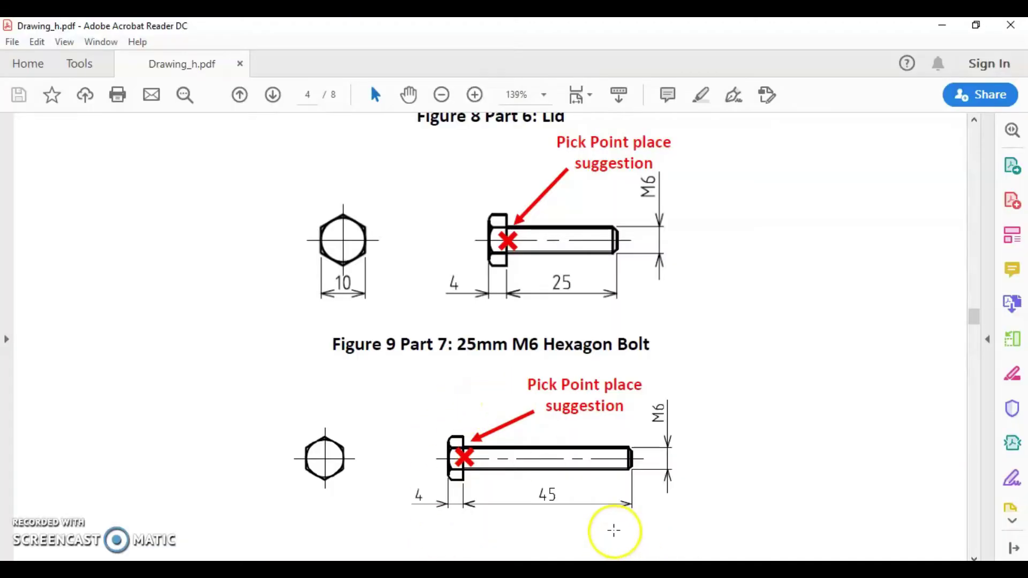
key("alt+Tab")
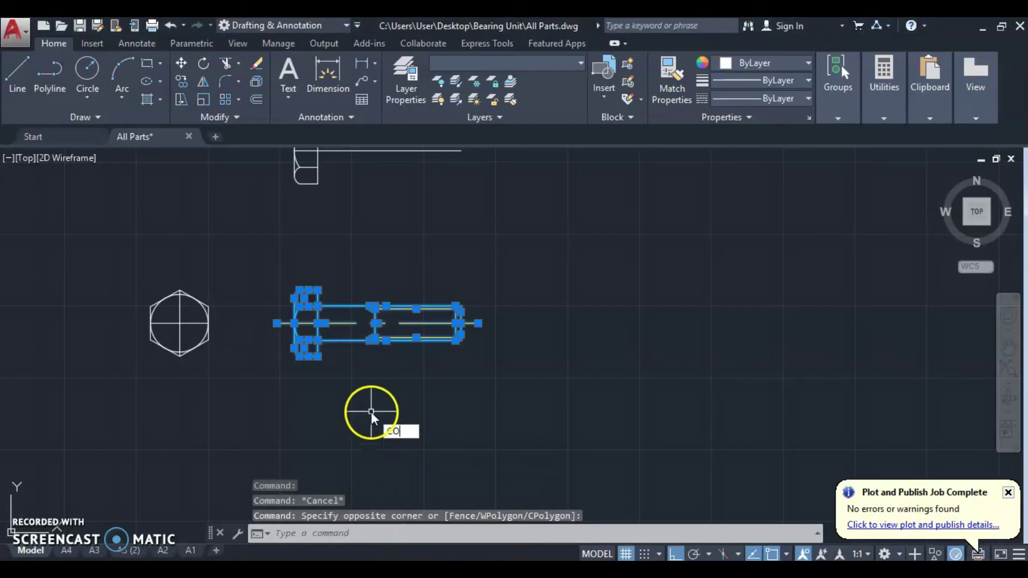
Step: Copy the selected bolt 30 units downward
key("Return")
left_click(582, 267)
type("30")
key("Return")
key("Escape")
Step: Bring the lower bolt into view and crossing-select its shaft end lines
scroll(555, 375, "down", 2)
middle_click_drag(495, 399, 473, 290)
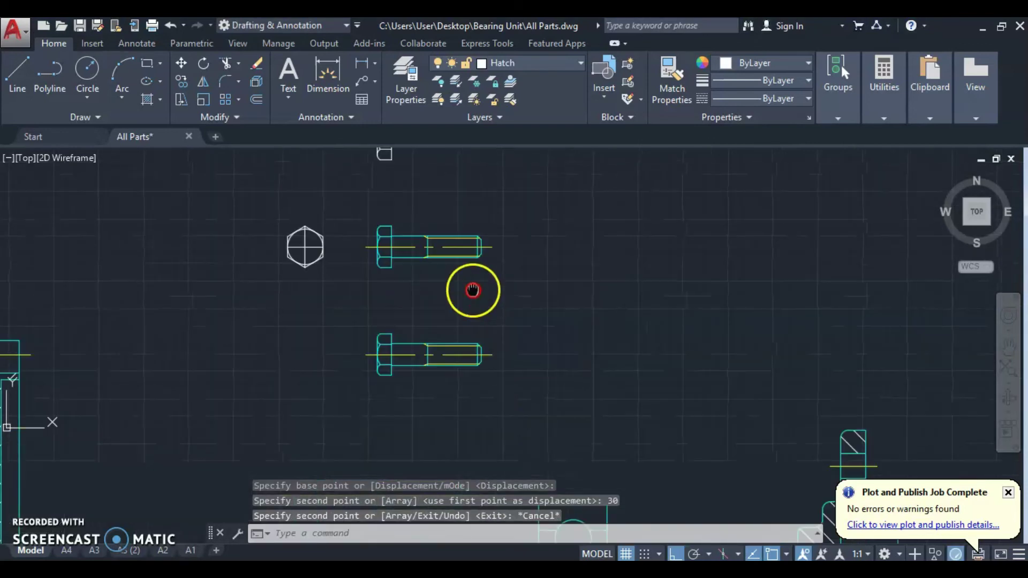
scroll(472, 299, "up", 4)
middle_click_drag(548, 330, 548, 226)
left_click(610, 239)
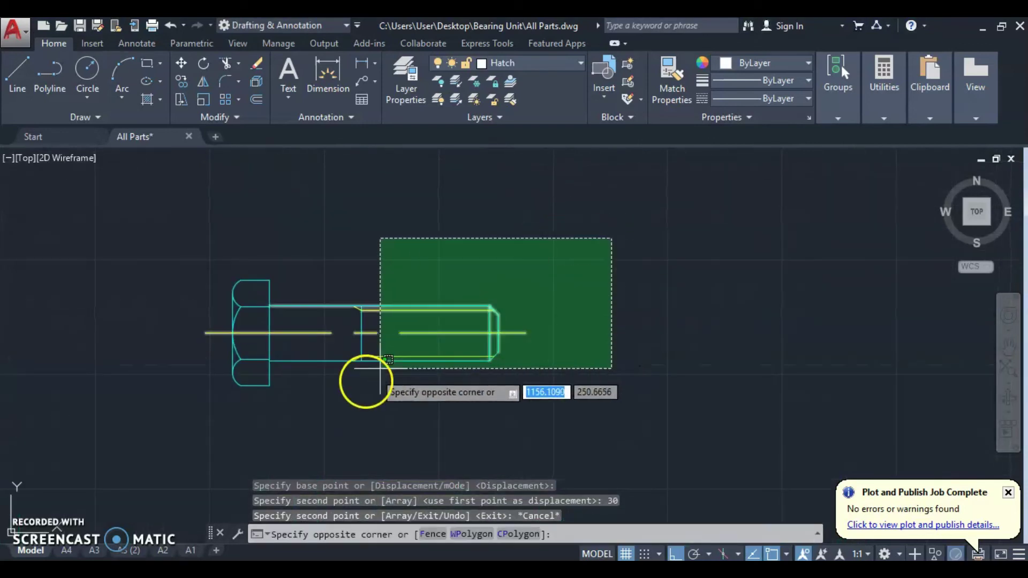
left_click(339, 407)
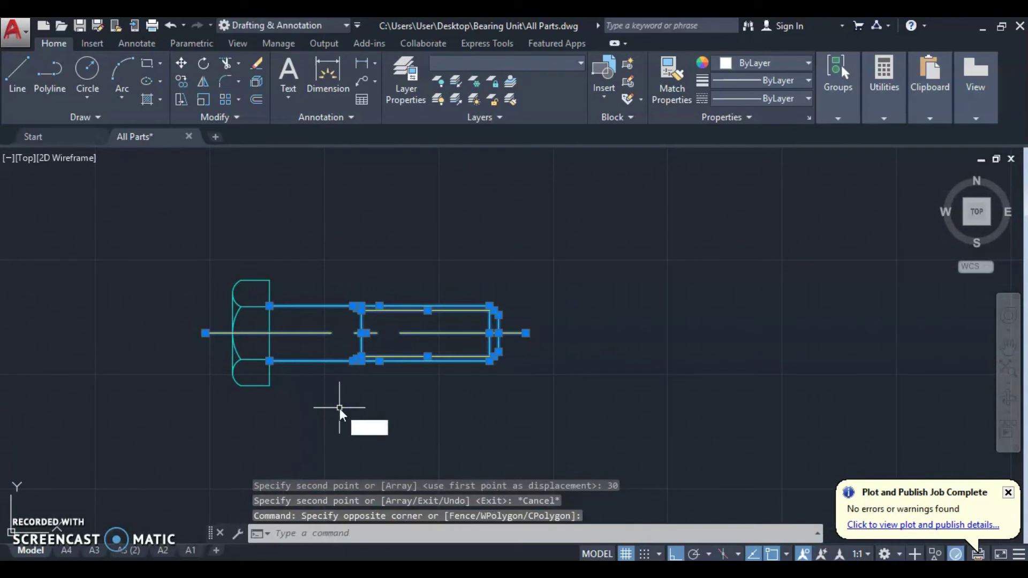
Step: Stretch the lower bolt's shaft end 20 units to the right
type("mi")
key("Escape")
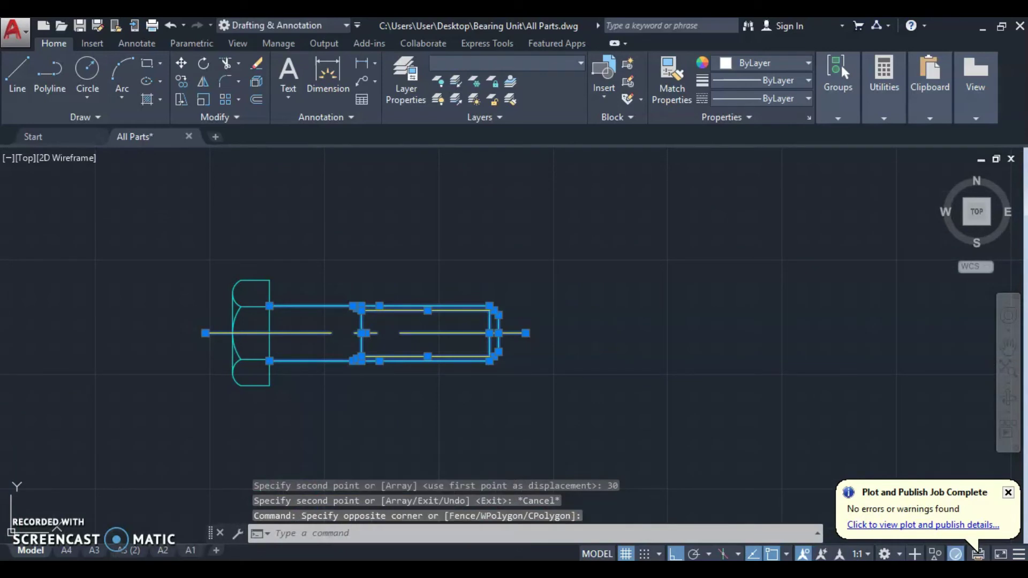
type("ext")
key("Return")
key("Escape")
left_click(588, 262)
left_click(316, 403)
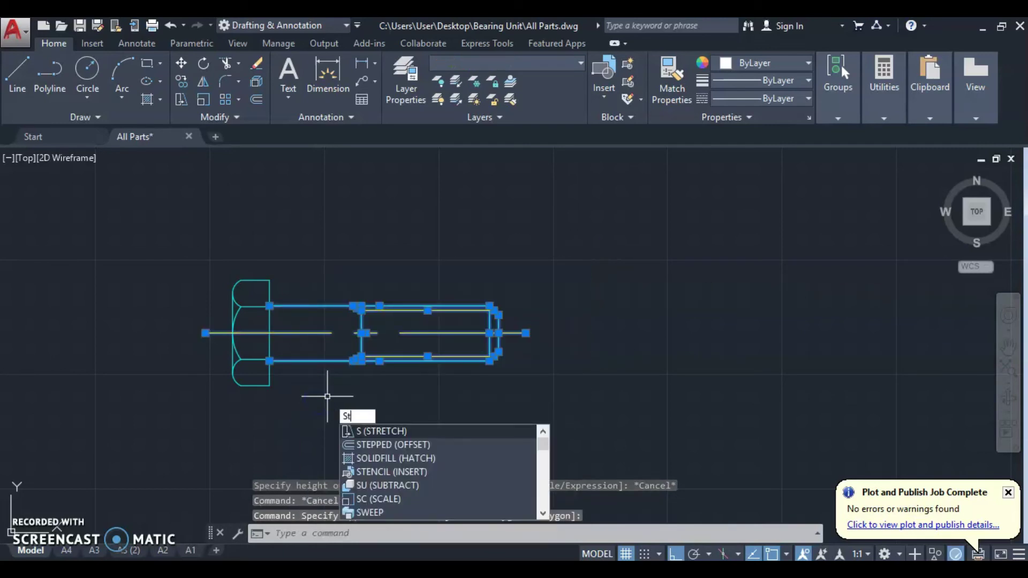
type("tr")
key("Return")
left_click(321, 233)
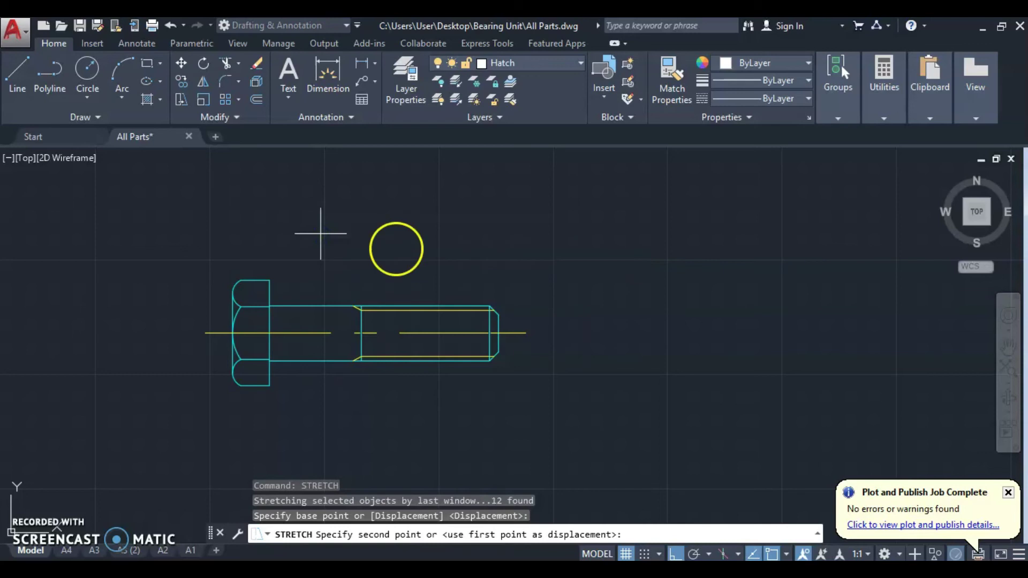
type("20")
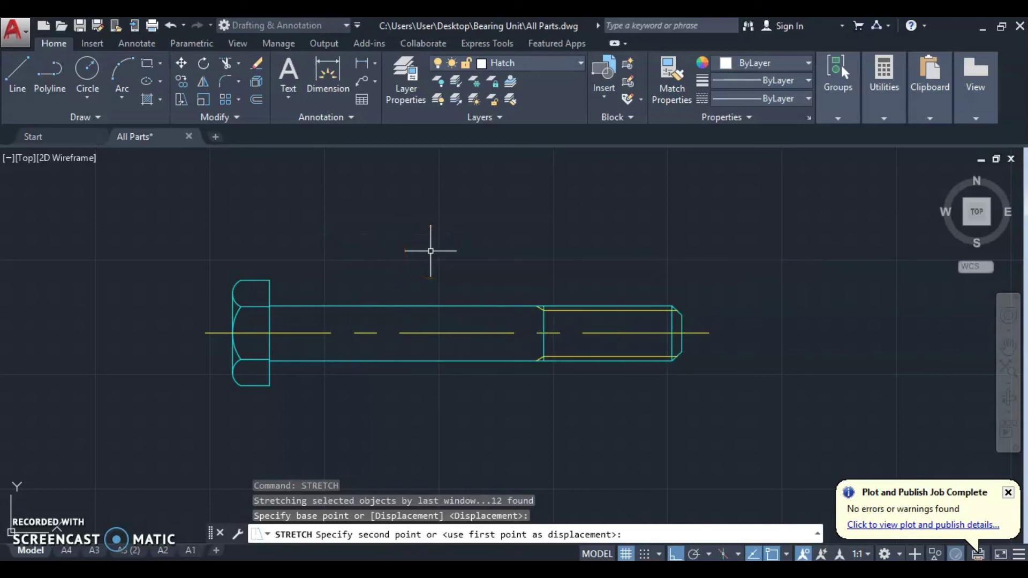
key("Return")
Step: Stretch the thread start 20 units toward the head, excluding the long shank line
scroll(413, 252, "down", 4)
middle_click_drag(413, 275, 390, 351)
key("Escape")
scroll(452, 357, "up", 4)
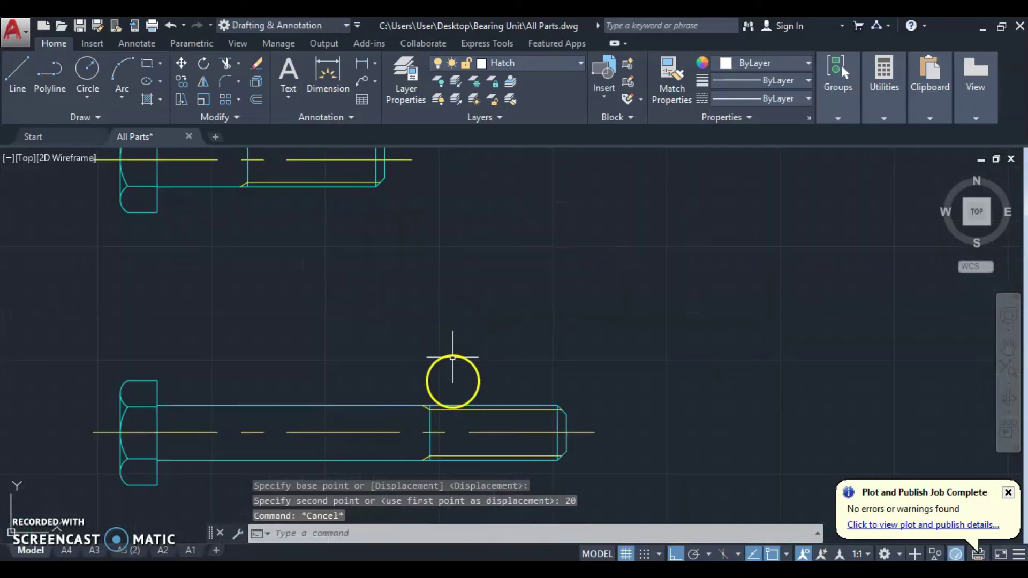
middle_click_drag(451, 391, 444, 294)
left_click(441, 278)
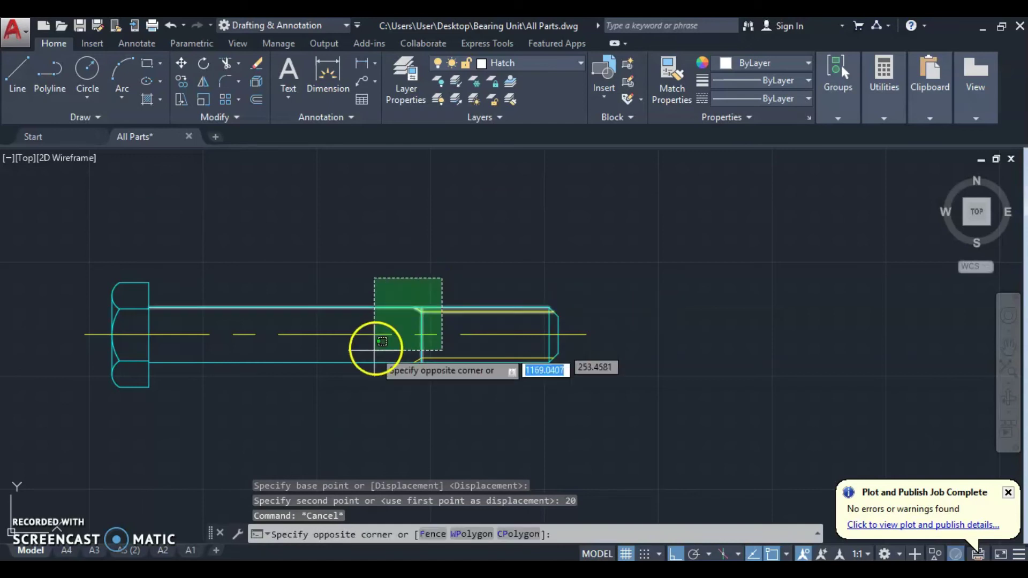
left_click(388, 381)
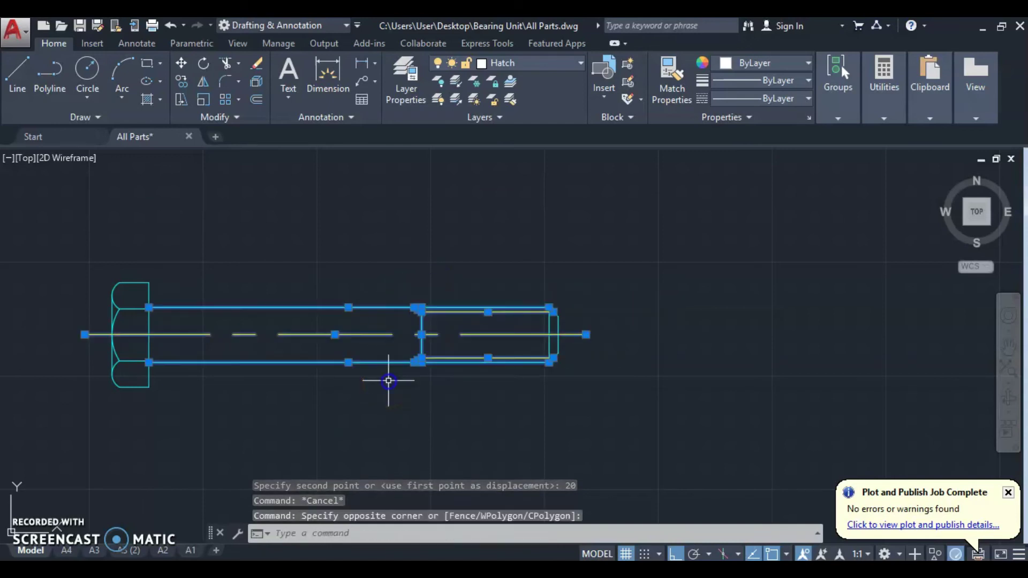
left_click(344, 280)
left_click(324, 352)
left_click(291, 394, "shift")
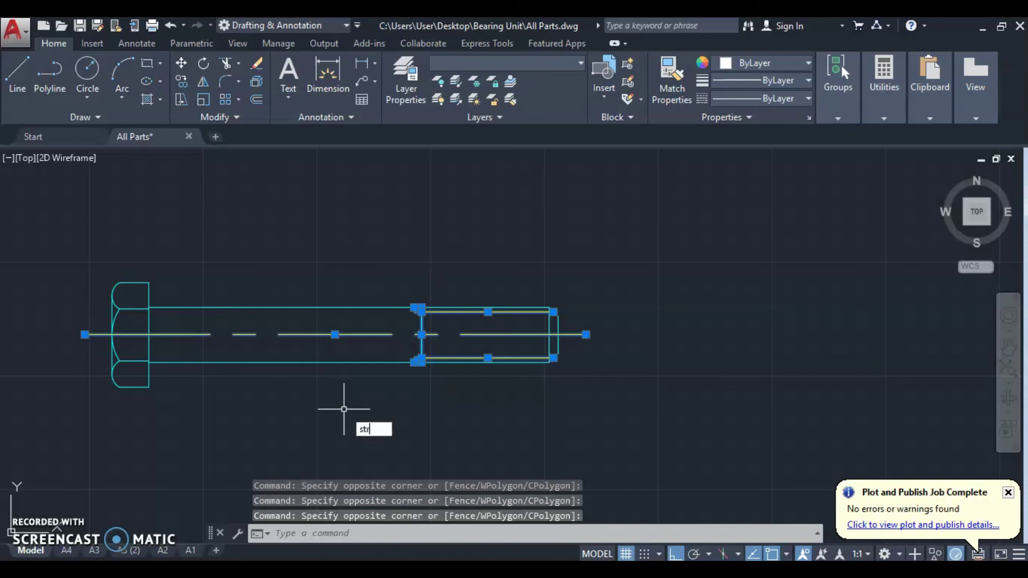
key("Return")
left_click(367, 418)
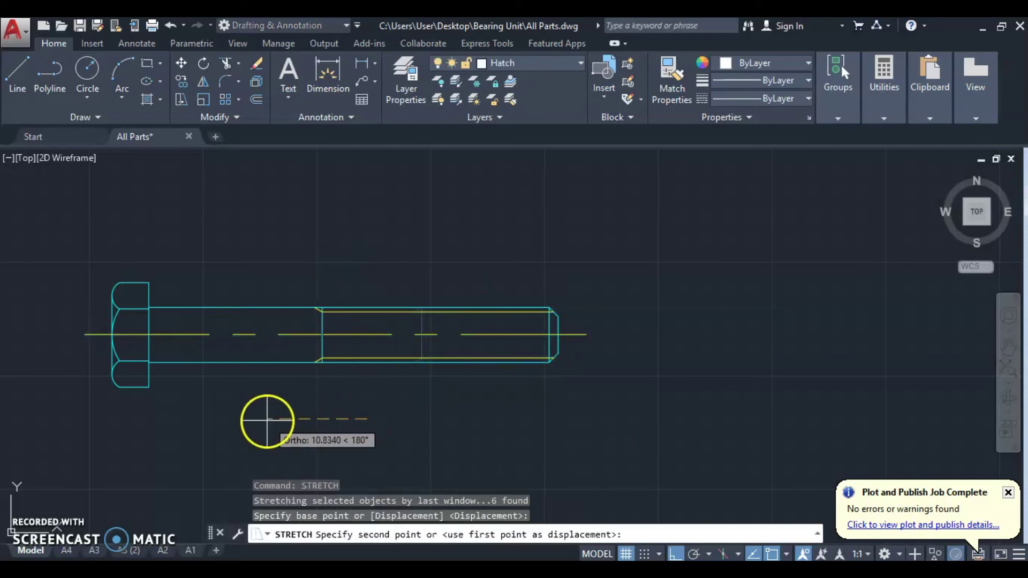
type("20")
key("Return")
key("Escape")
scroll(348, 369, "down", 4)
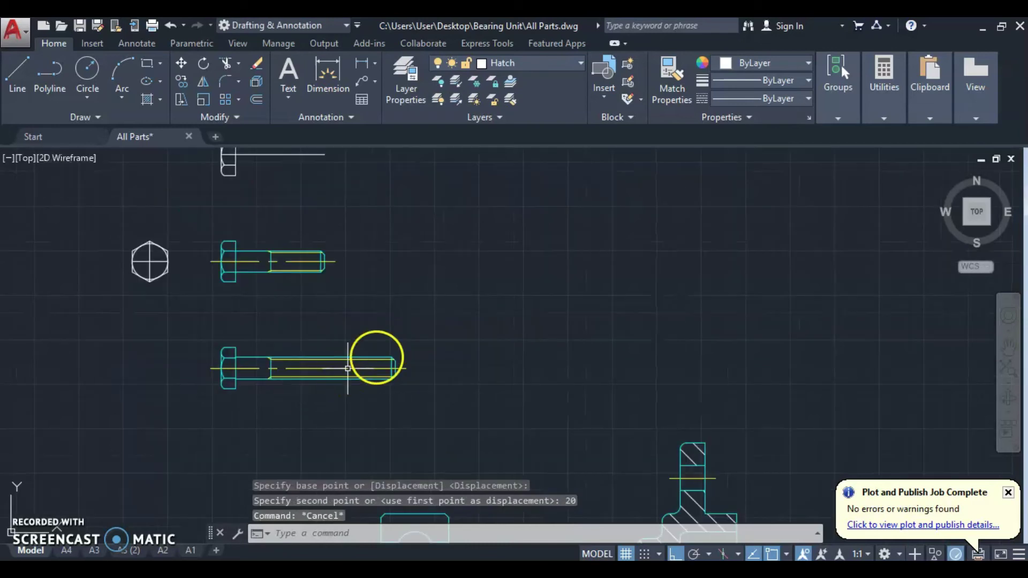
scroll(372, 335, "down", 2)
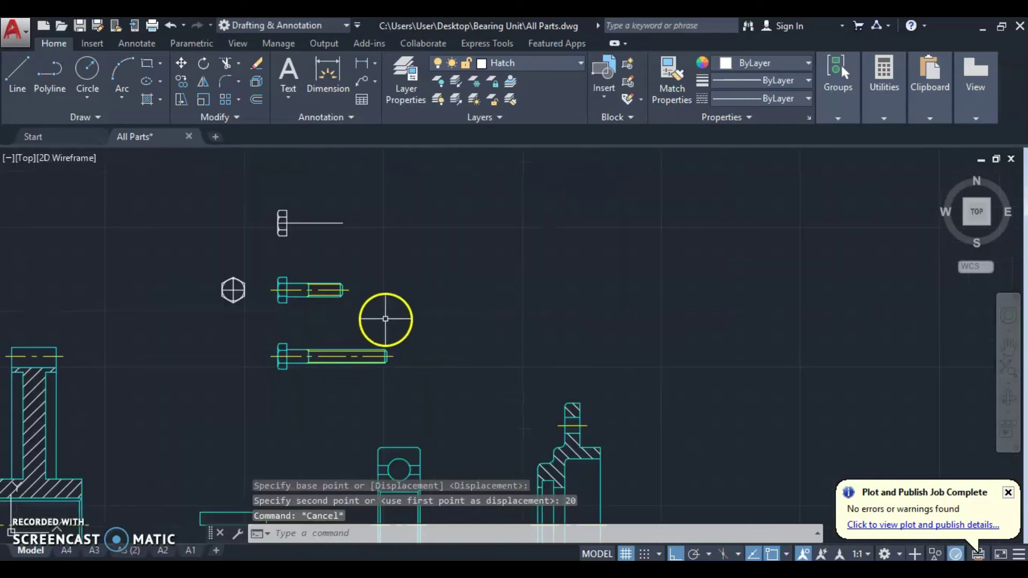
scroll(307, 257, "up", 1)
scroll(252, 266, "up", 5)
scroll(245, 272, "up", 1)
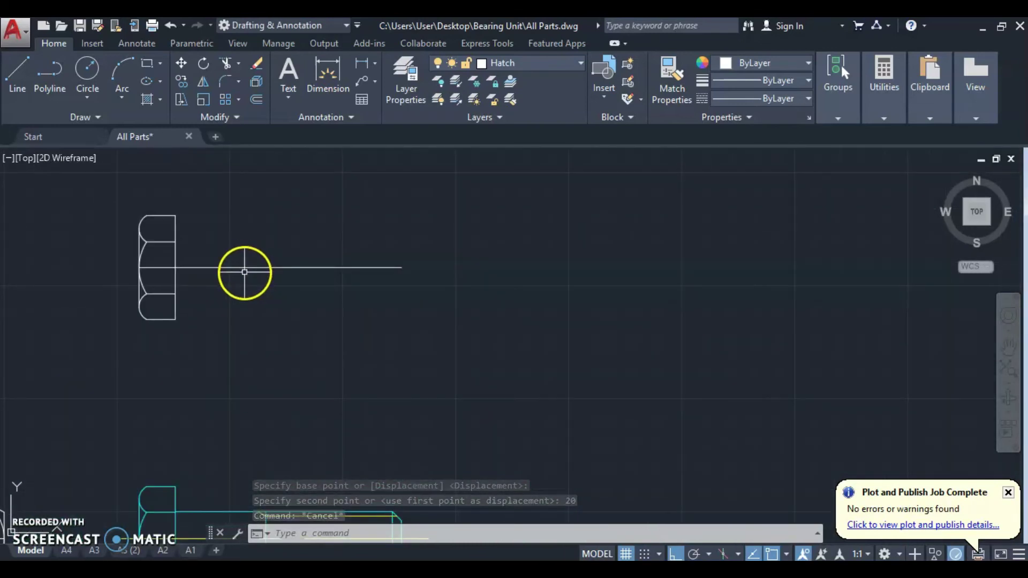
key("alt+Tab")
scroll(522, 345, "down", 5)
scroll(522, 345, "down", 5)
scroll(522, 344, "down", 5)
scroll(482, 348, "down", 2)
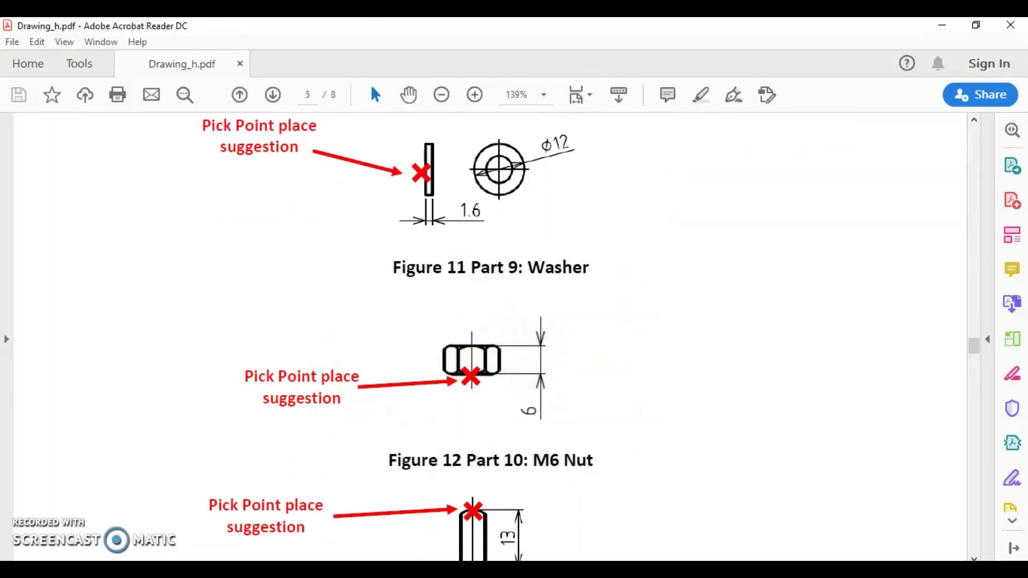
key("alt+Tab")
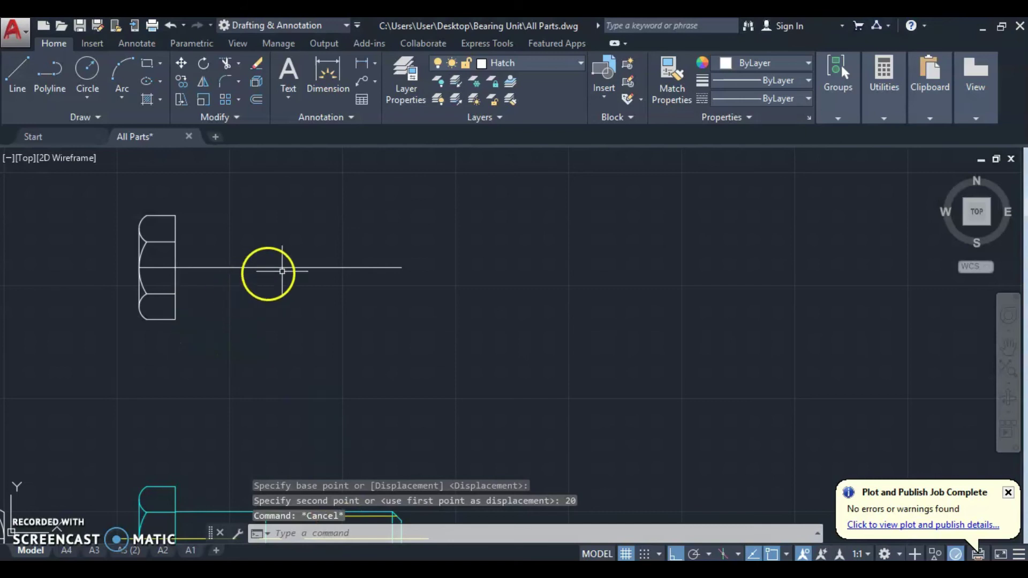
Step: Trim the shaft line back to the head's right vertical line
left_click(177, 260)
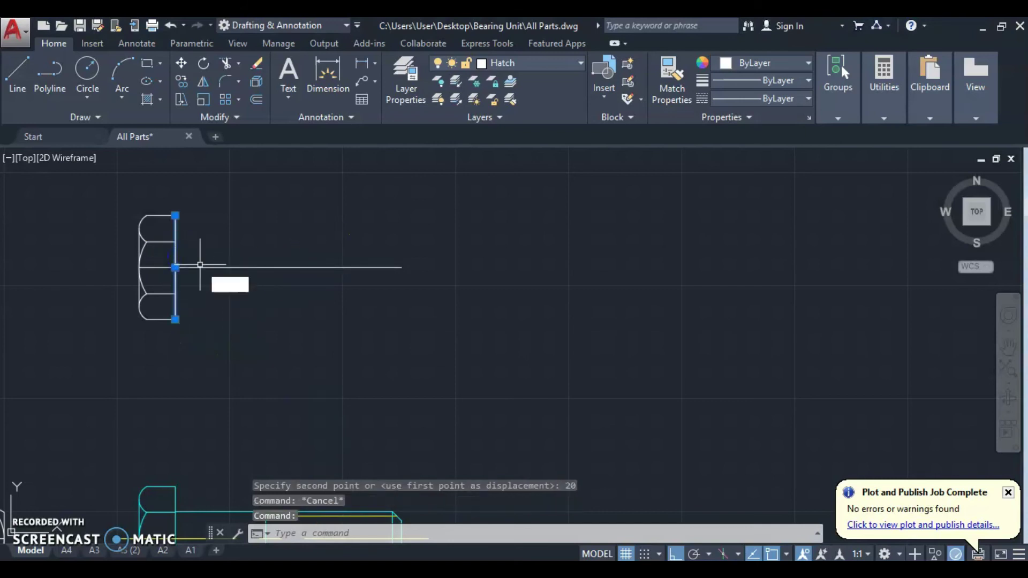
type("tr")
key("Return")
left_click(287, 239)
left_click(214, 279)
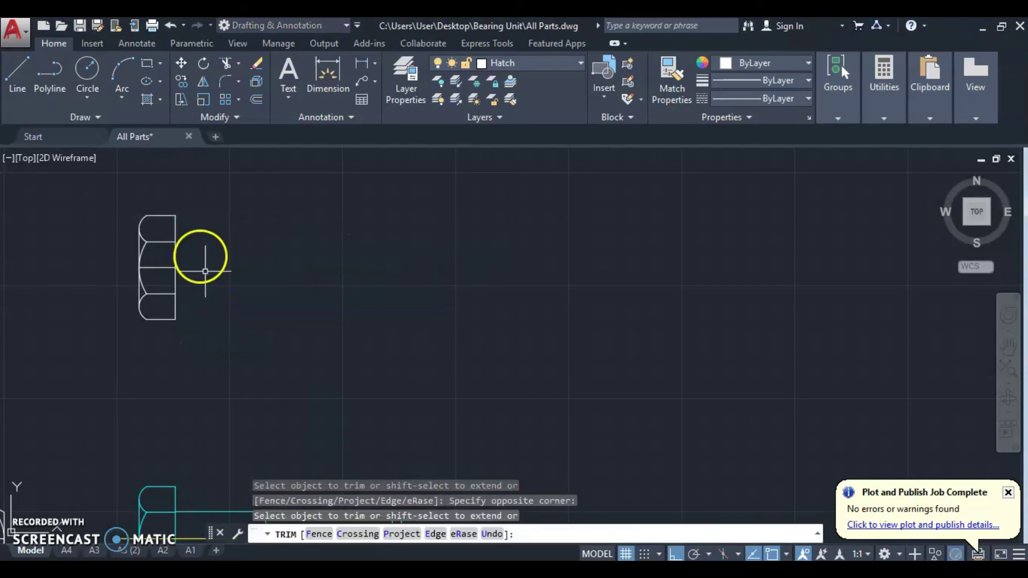
key("Escape")
left_click(194, 211)
Step: Stretch the head shape's right edge 2 units wider
left_click(161, 344)
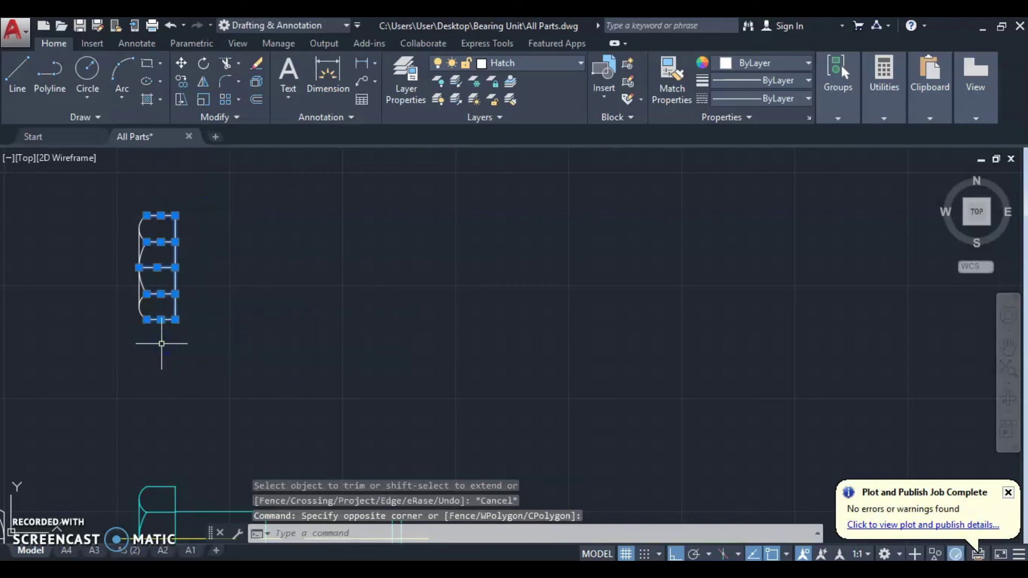
key("Return")
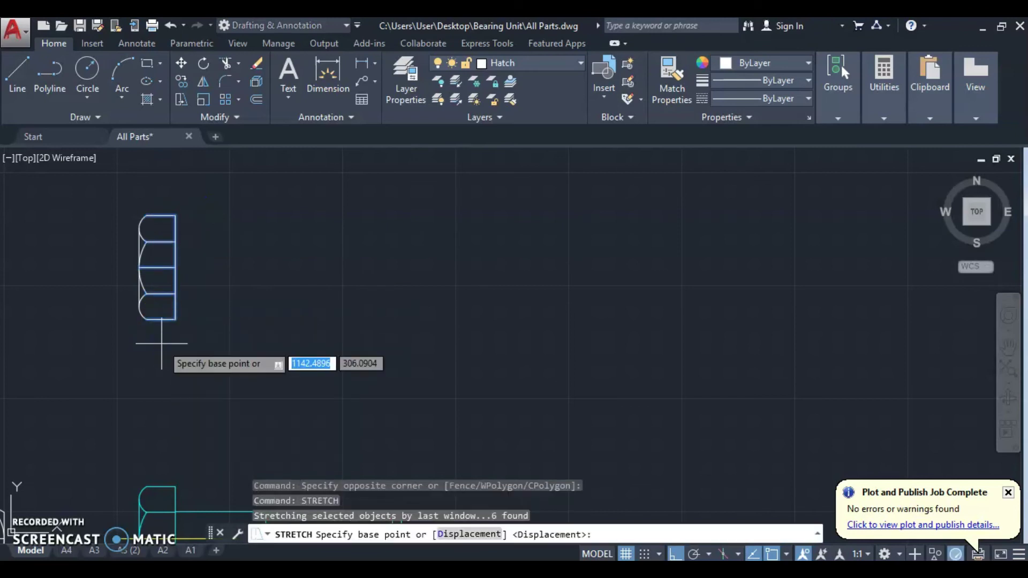
left_click(143, 369)
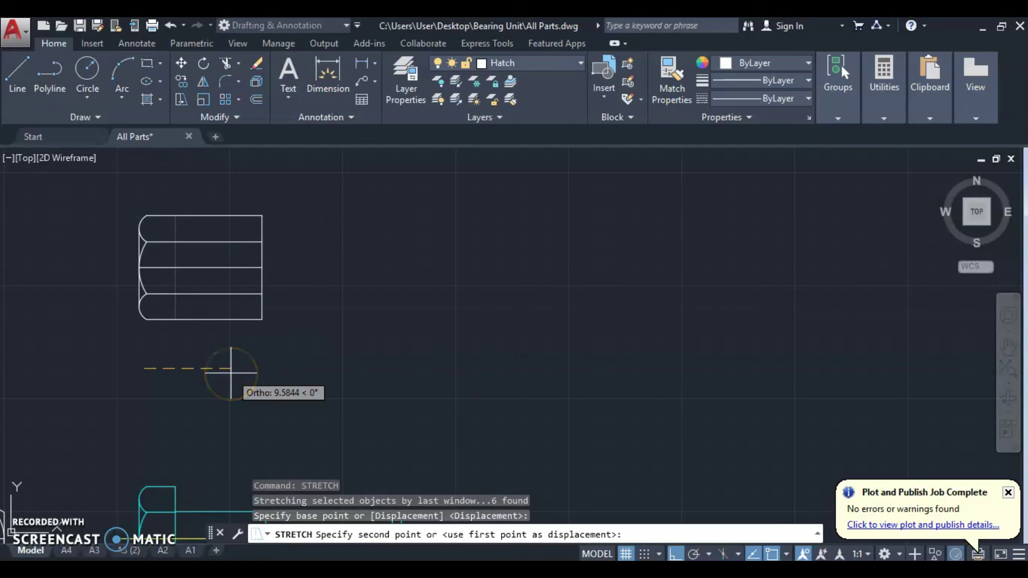
type("2")
key("Return")
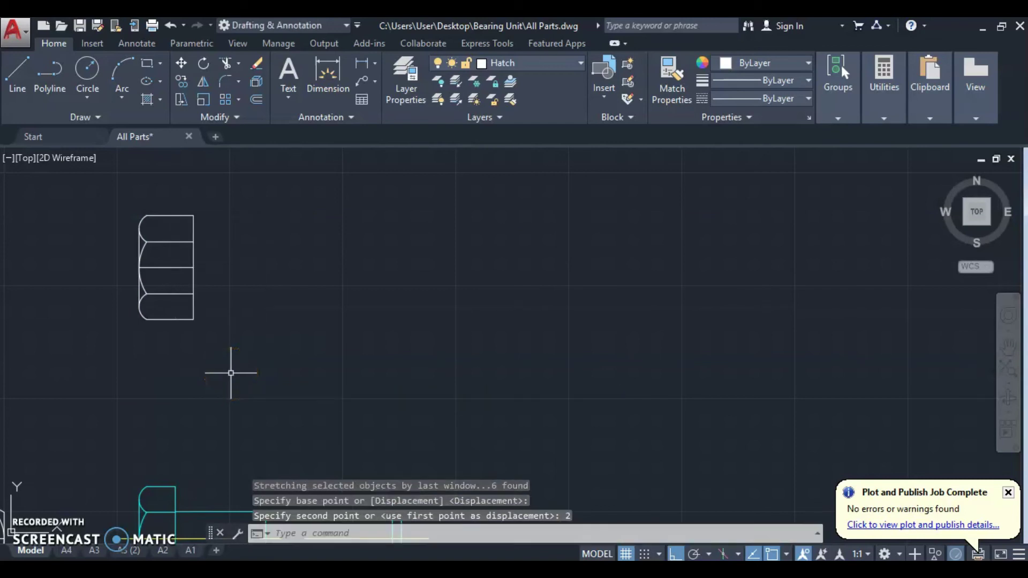
key("Escape")
Step: Mirror the nut's left chamfer arcs about the vertical midline, keeping the originals
scroll(143, 237, "up", 2)
left_click(155, 240)
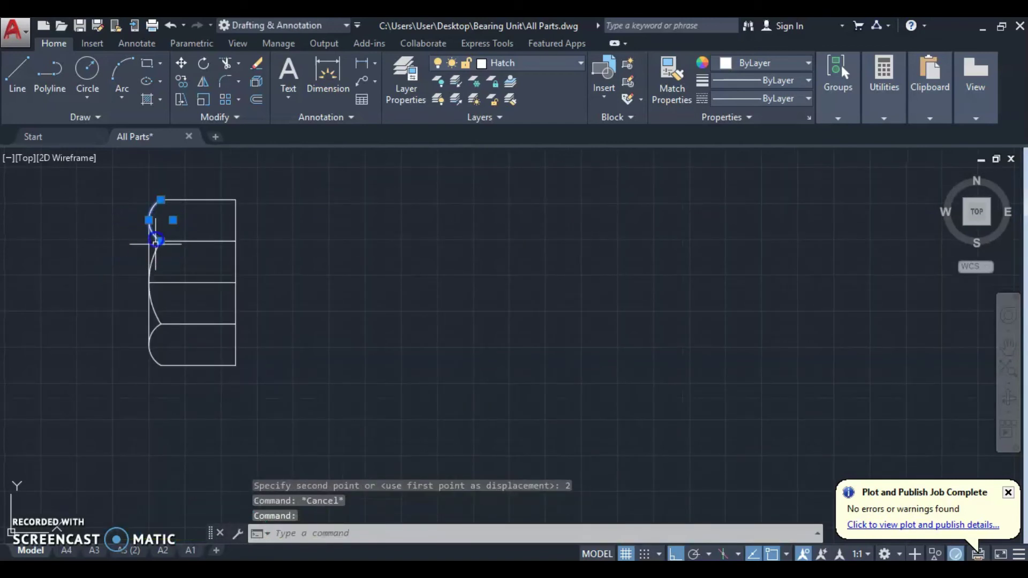
left_click(155, 253)
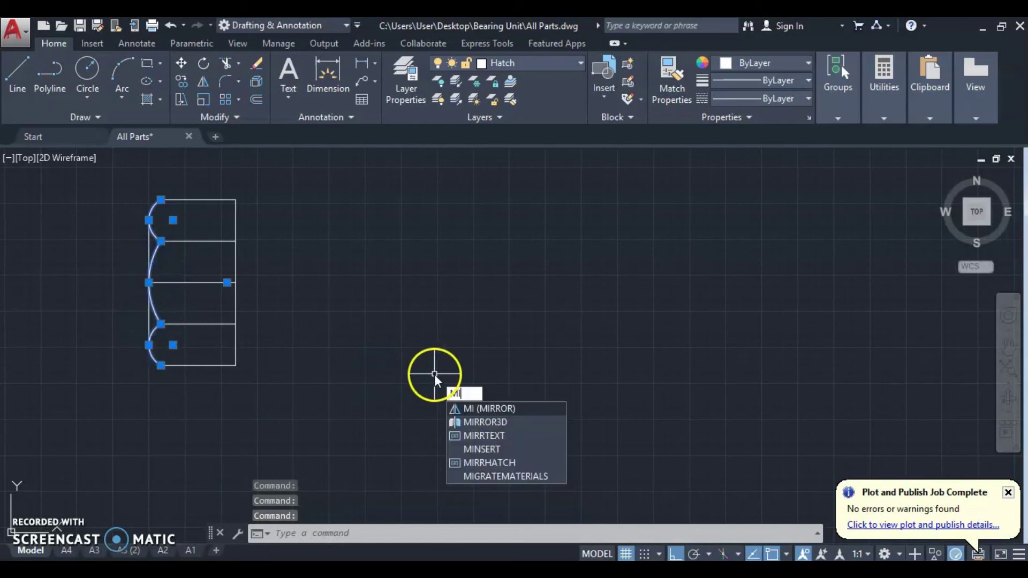
key("Return")
left_click(192, 282)
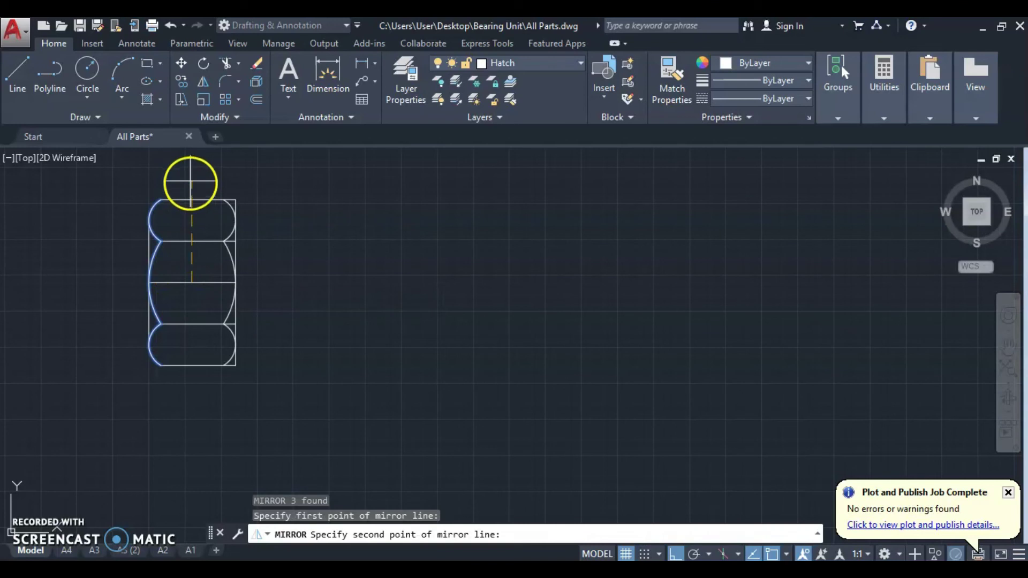
left_click(191, 180)
key("Return")
Step: Trim the right edge lines overlapping the mirrored top and bottom arcs
scroll(227, 220, "up", 2)
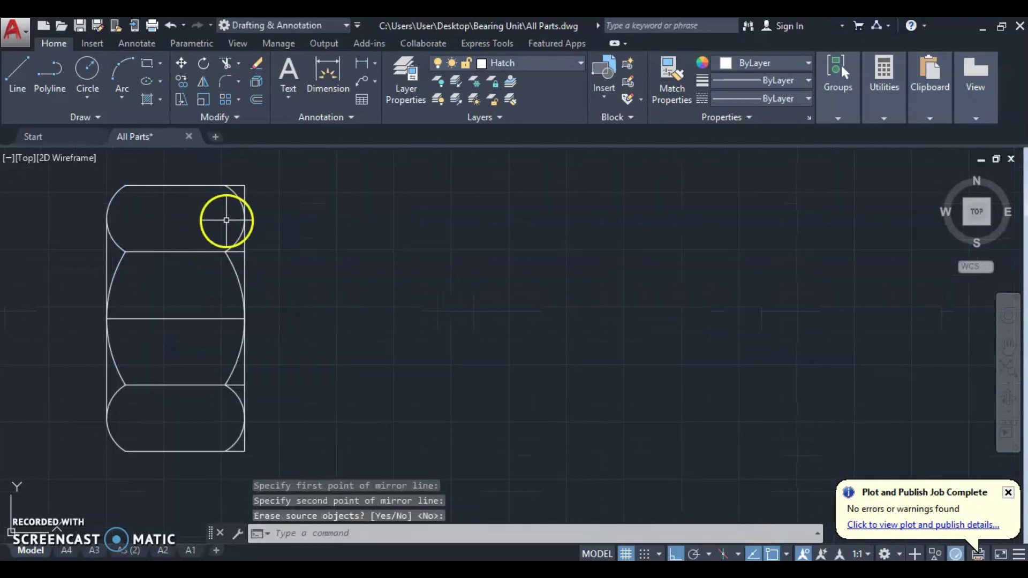
left_click(237, 195)
left_click(236, 401)
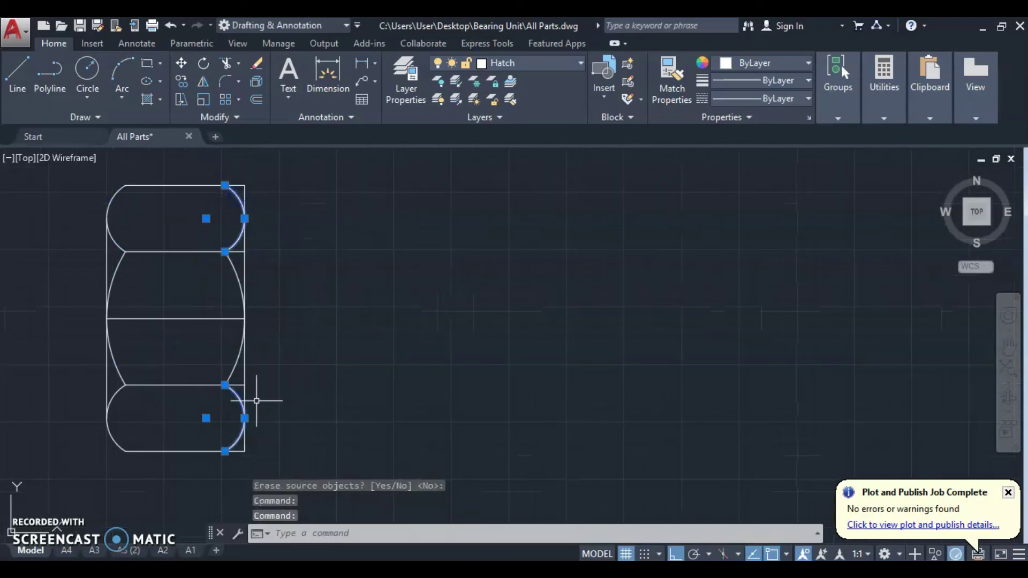
key("Return")
left_click(266, 446)
left_click(237, 462)
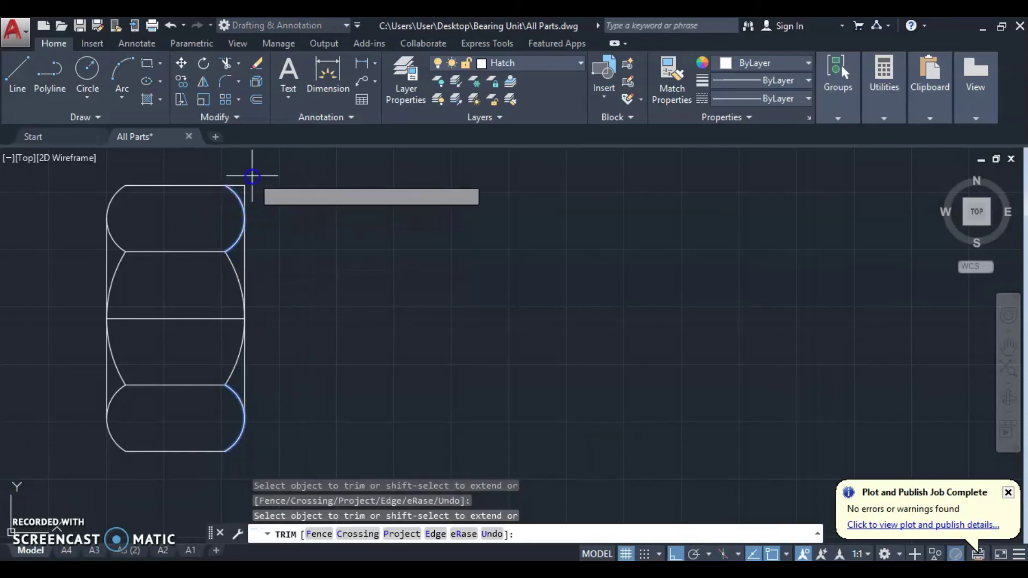
left_click_drag(247, 194, 251, 177)
key("Escape")
left_click(215, 319)
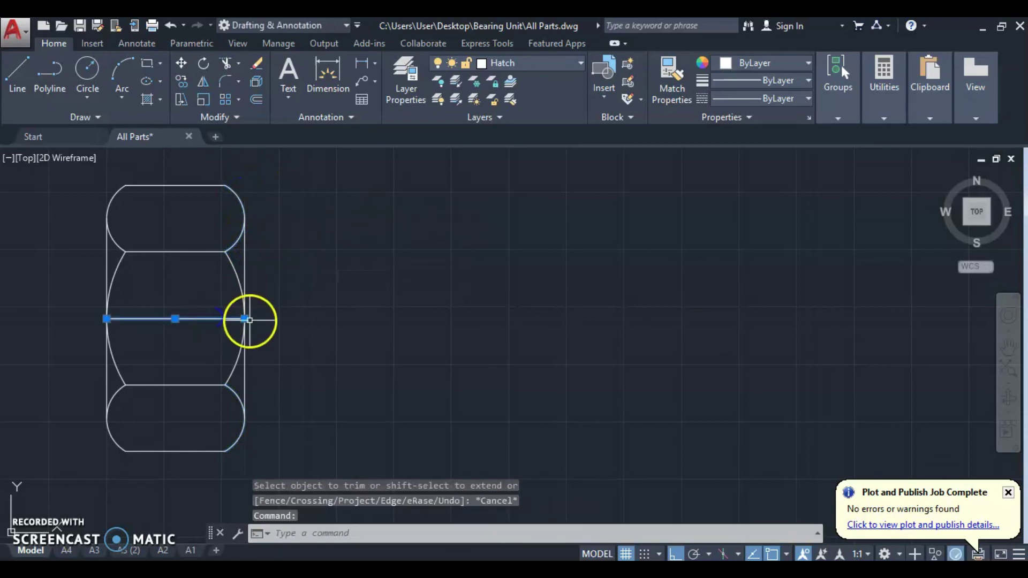
mouse_move(244, 319)
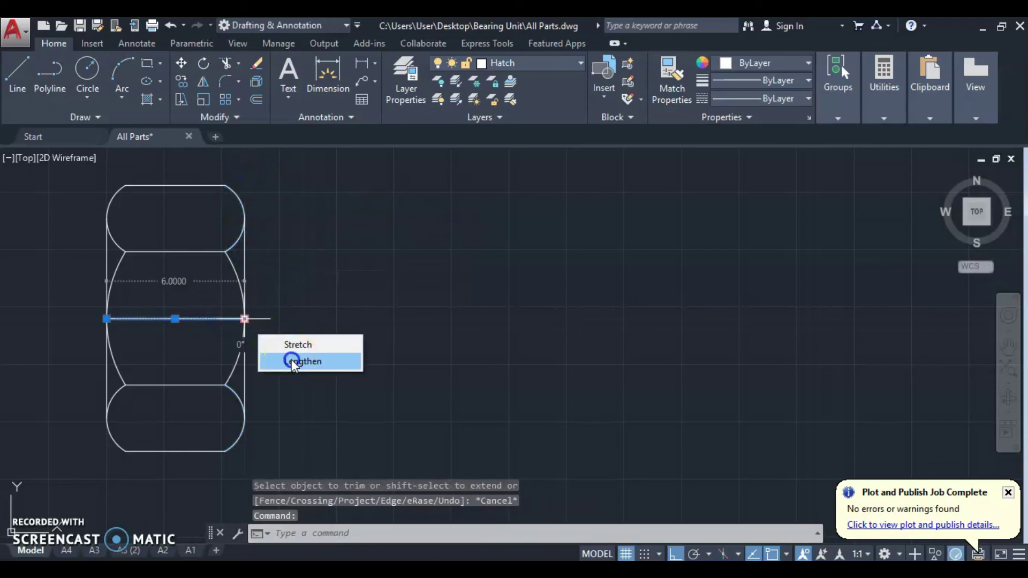
Step: Lengthen the nut's middle line by 3 at both the right and left ends
left_click(291, 360)
type("3")
key("Return")
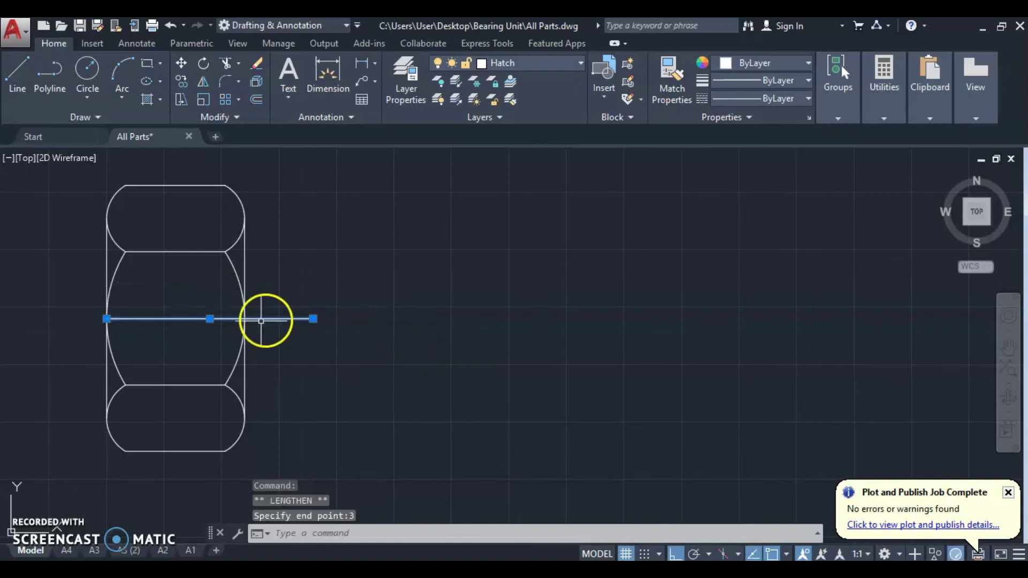
left_click(145, 361)
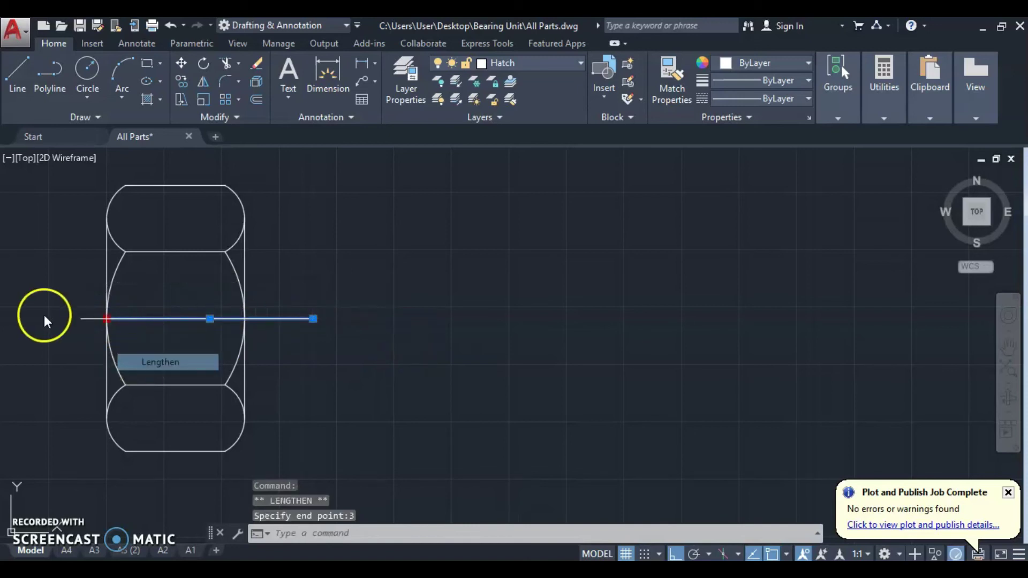
type("3")
key("Return")
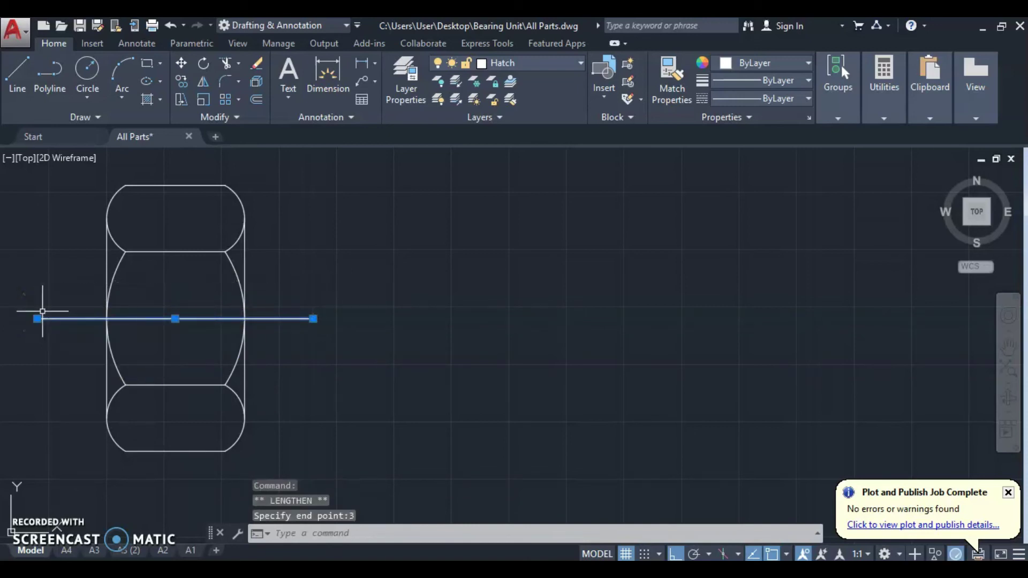
key("Escape")
Step: Put the nut outline on the Solid layer
scroll(124, 316, "down", 3)
scroll(349, 284, "down", 3)
scroll(349, 283, "down", 4)
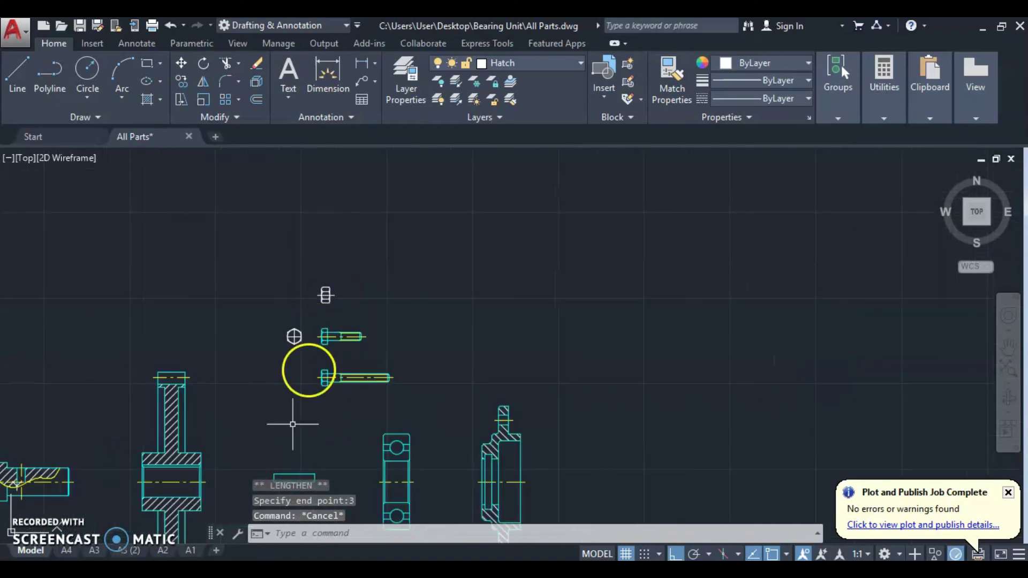
middle_click_drag(311, 404, 260, 321)
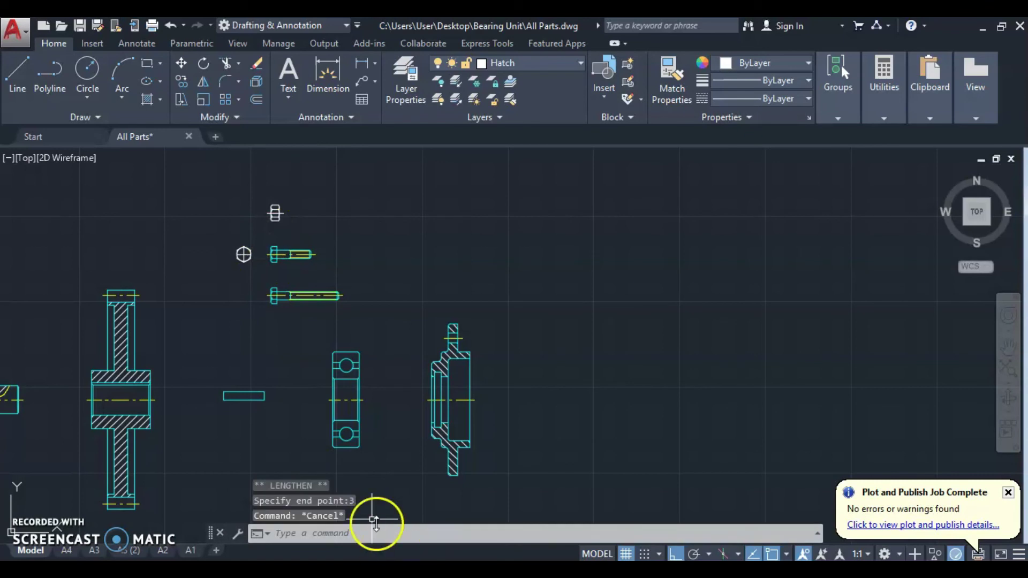
scroll(263, 244, "up", 2)
middle_click_drag(305, 202, 306, 232)
left_click(317, 171)
left_click(260, 238)
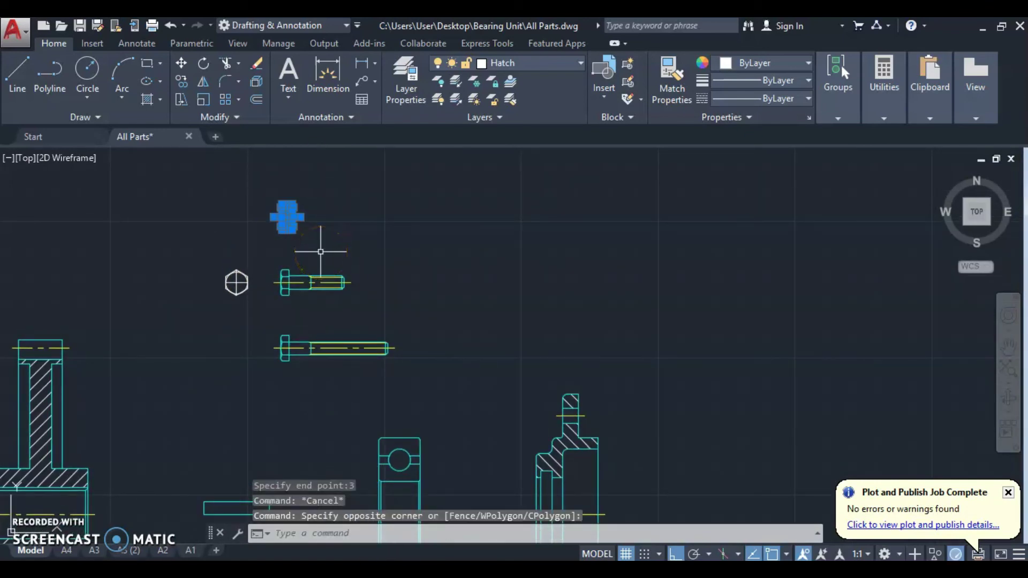
scroll(316, 233, "up", 2)
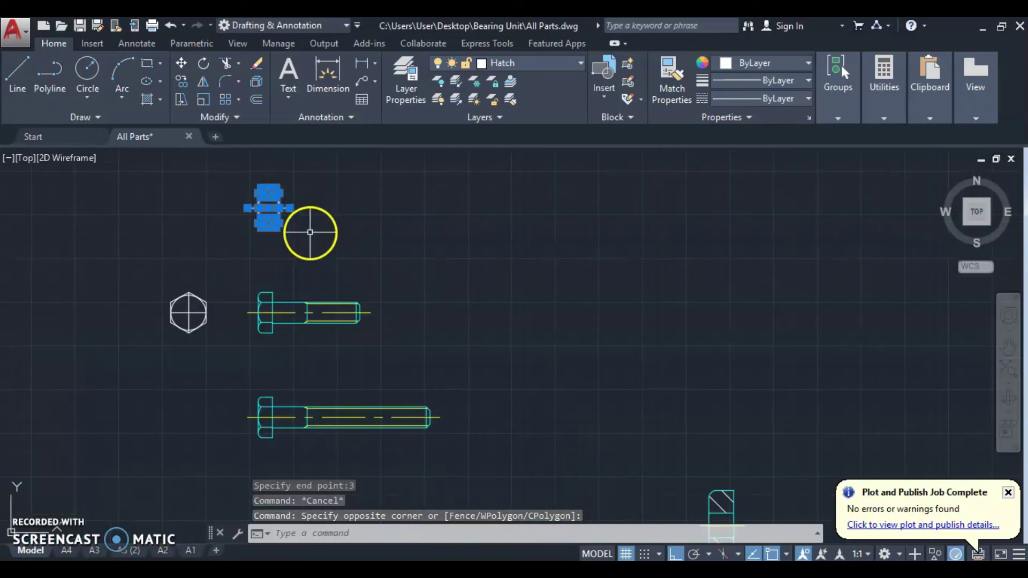
left_click(538, 60)
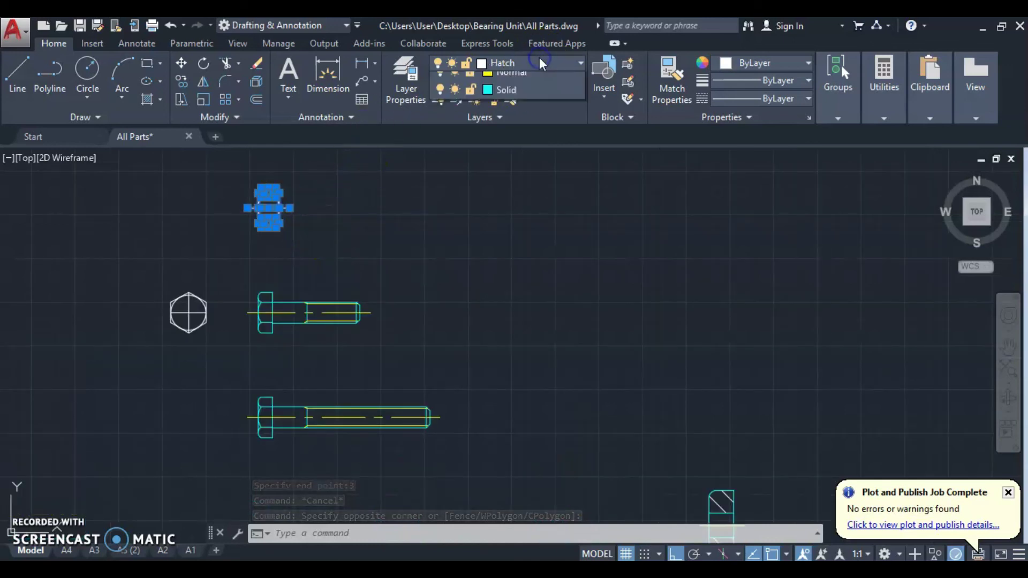
left_click(524, 150)
key("Escape")
Step: Move the nut's horizontal middle line to the Center layer
scroll(298, 207, "up", 2)
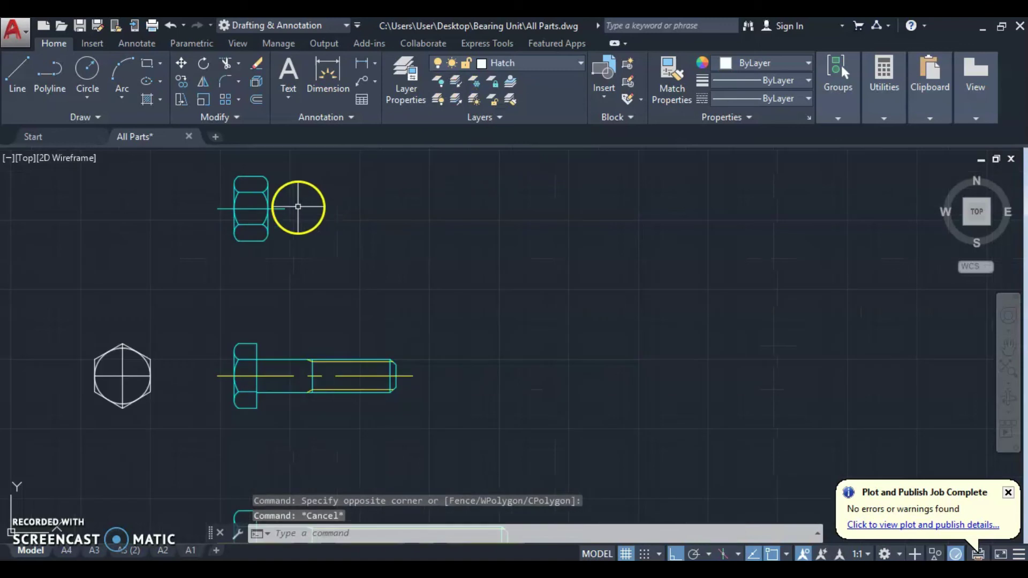
left_click(248, 212)
left_click(225, 211)
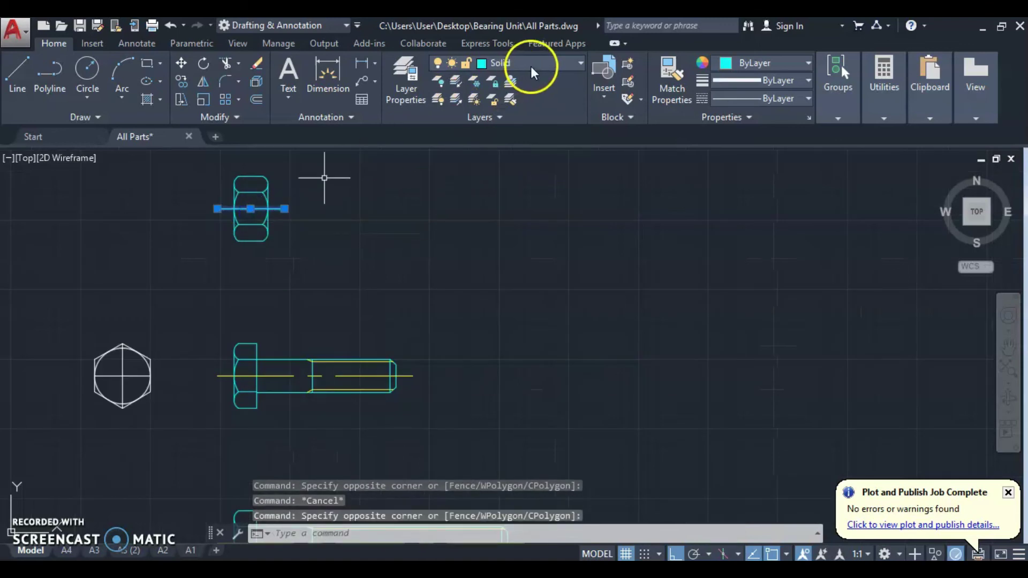
left_click(531, 67)
left_click(514, 97)
key("Escape")
scroll(477, 294, "down", 3)
scroll(406, 272, "down", 1)
scroll(442, 279, "up", 2)
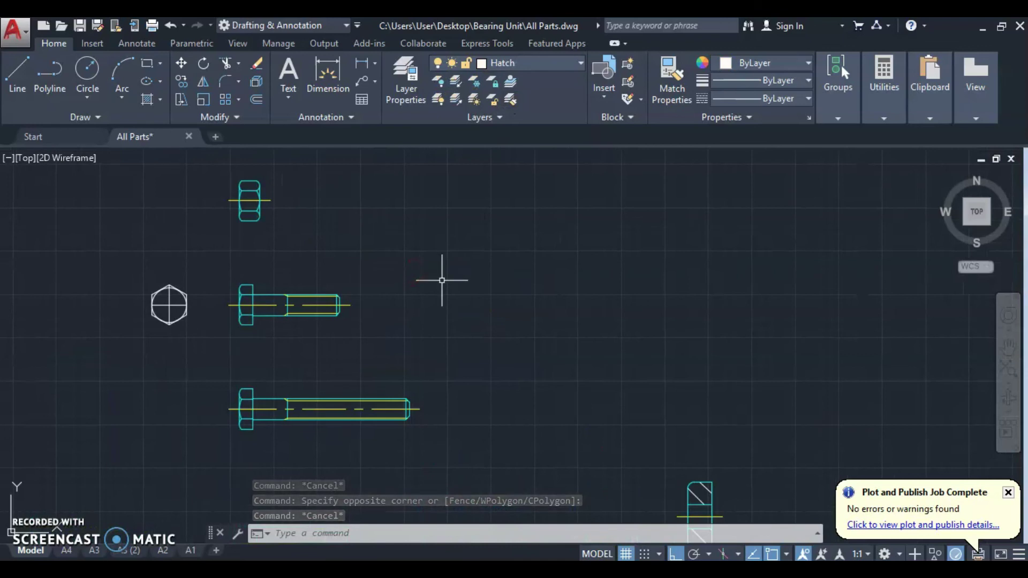
scroll(421, 336, "up", 2)
scroll(393, 349, "down", 2)
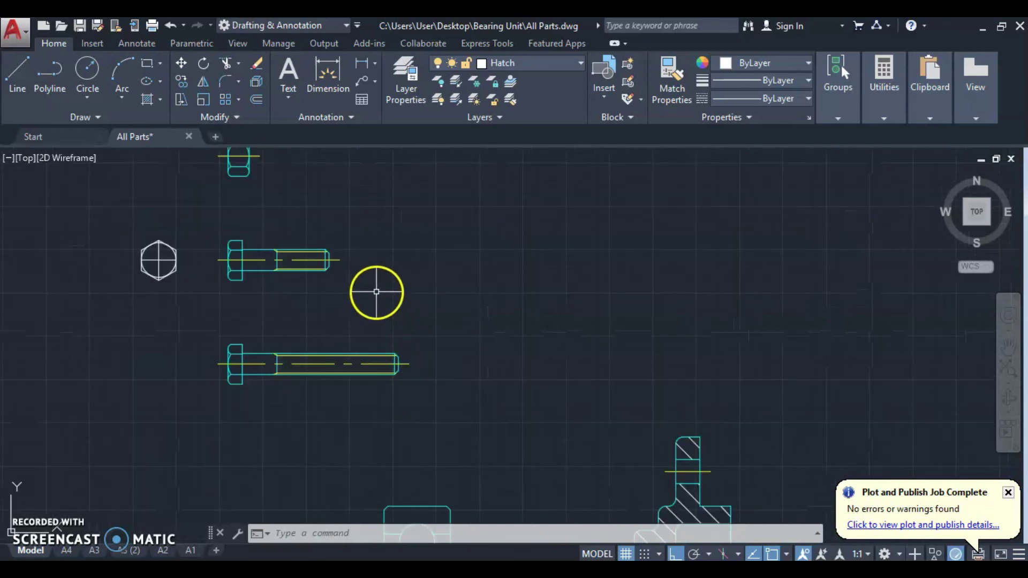
middle_click_drag(436, 446, 438, 470)
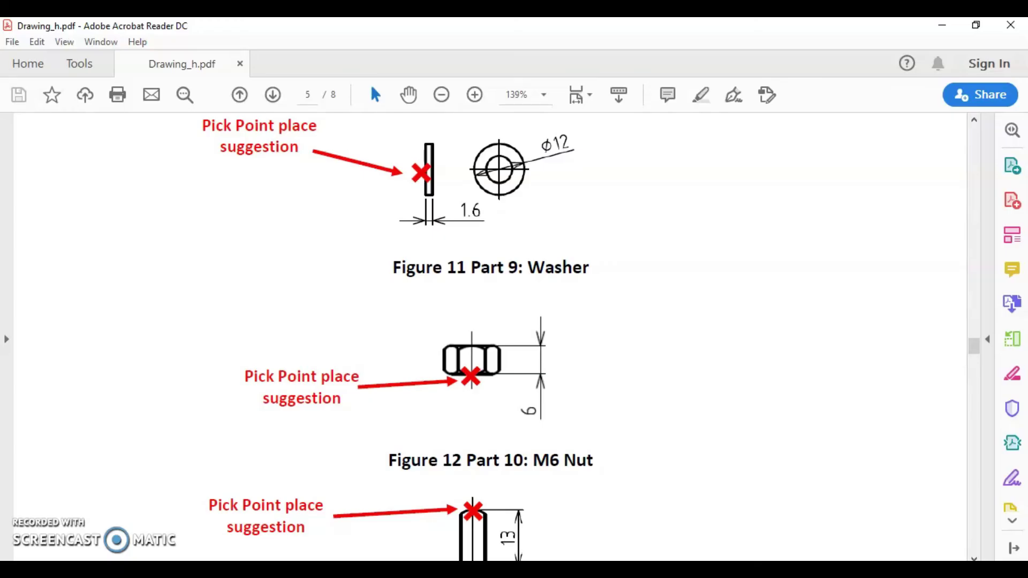
Step: Check the Washer figure (1.6 thick, Ø12) in Drawing_h.pdf, then return to AutoCAD
scroll(523, 305, "down", 2)
scroll(500, 275, "up", 4)
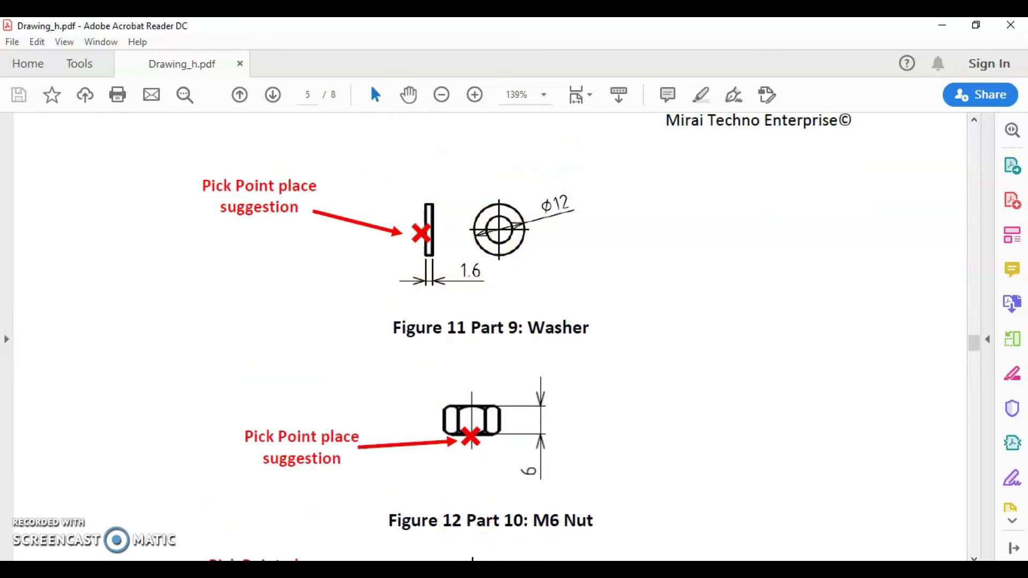
key("alt+Tab")
Step: Pan the parts right and begin a washer rectangle, rechecking the PDF's washer dimensions
middle_click_drag(403, 318, 541, 298)
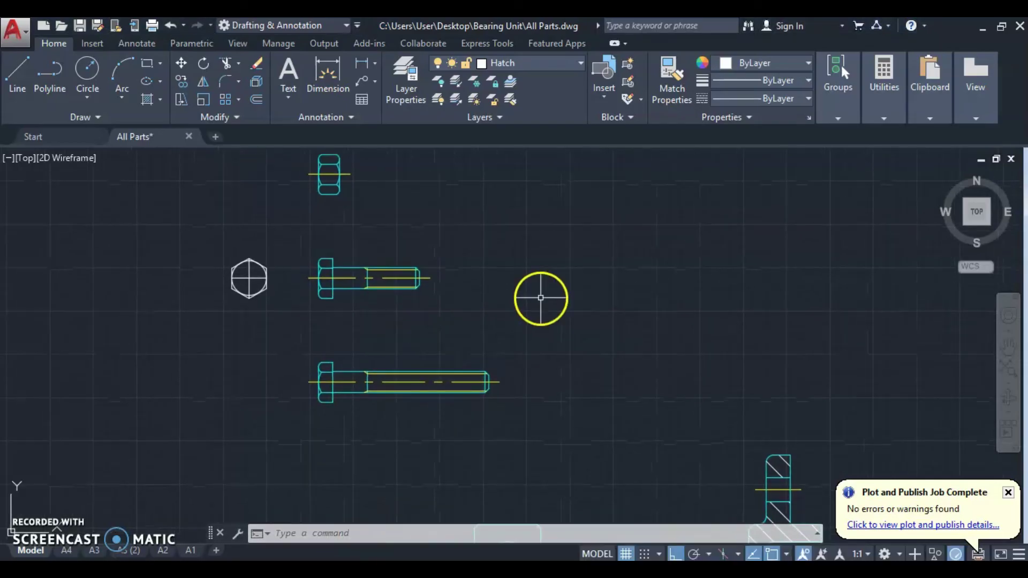
type("c")
key("Return")
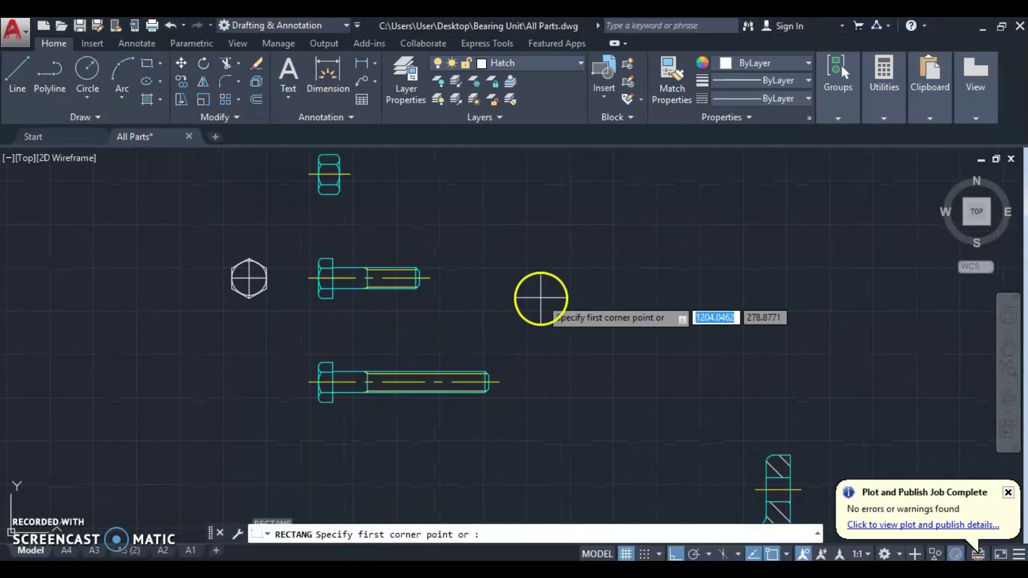
key("alt+Tab")
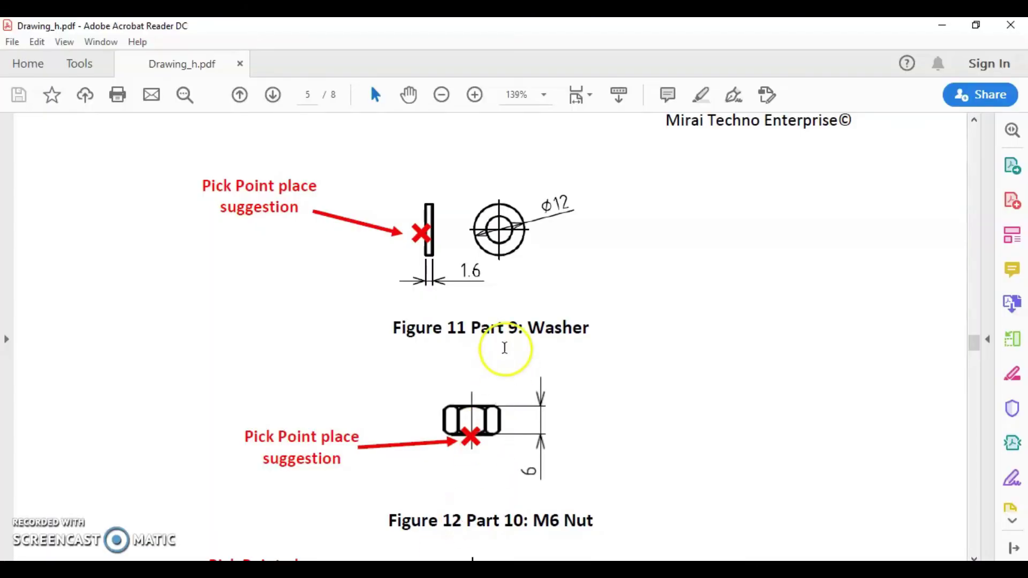
key("alt+Tab")
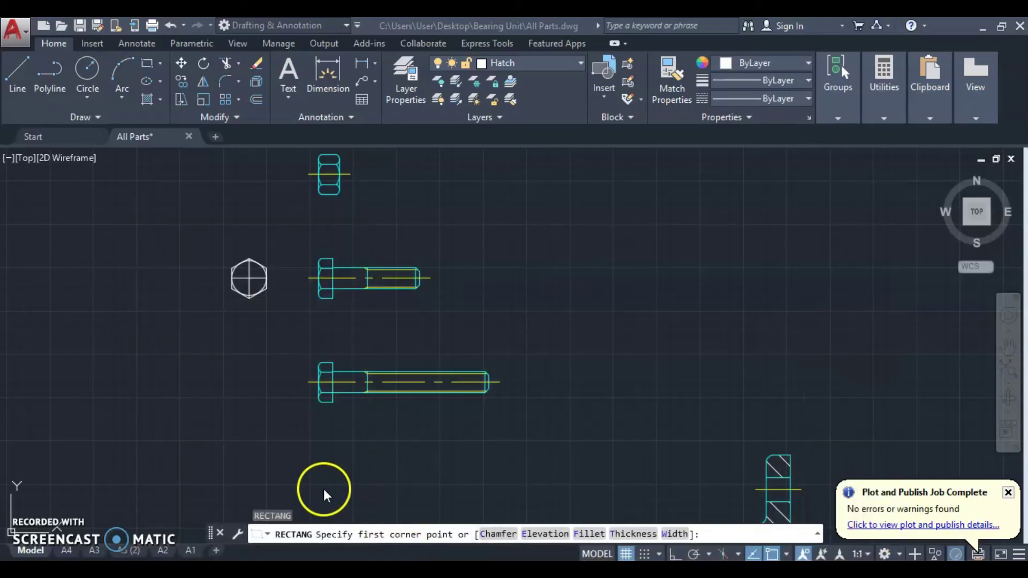
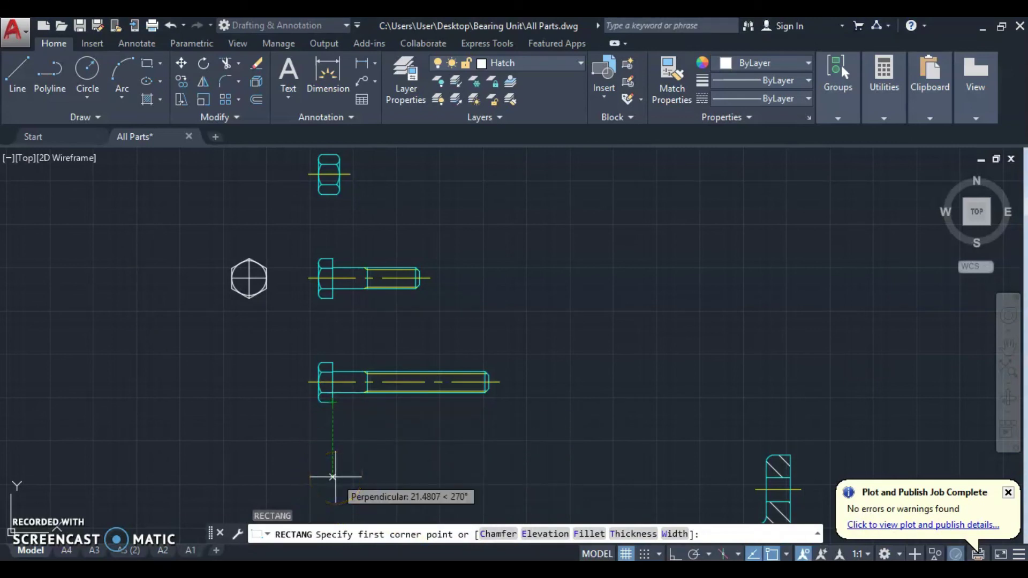
Step: Complete the 1.6 by 12 washer rectangle 30 below the long bolt
key("Return")
type("1.6")
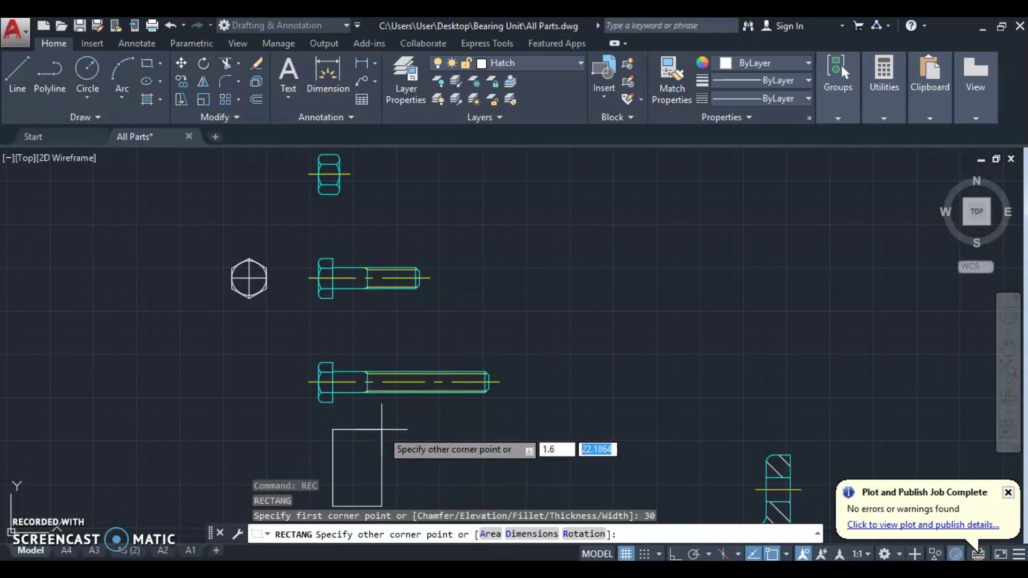
type("12")
key("Return")
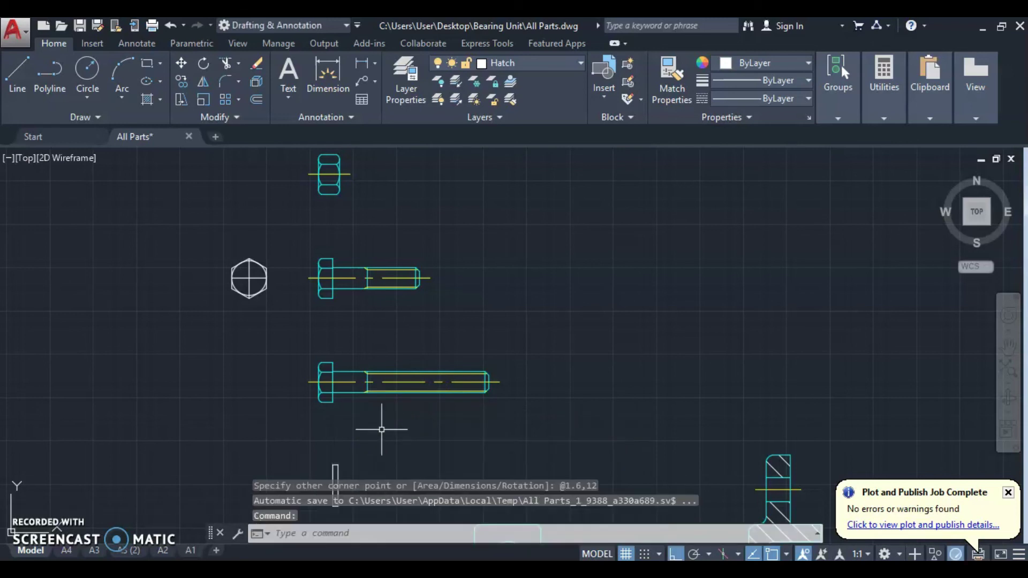
Step: Move the new washer rectangle onto the Solid layer
scroll(374, 460, "down", 3)
left_click(377, 399)
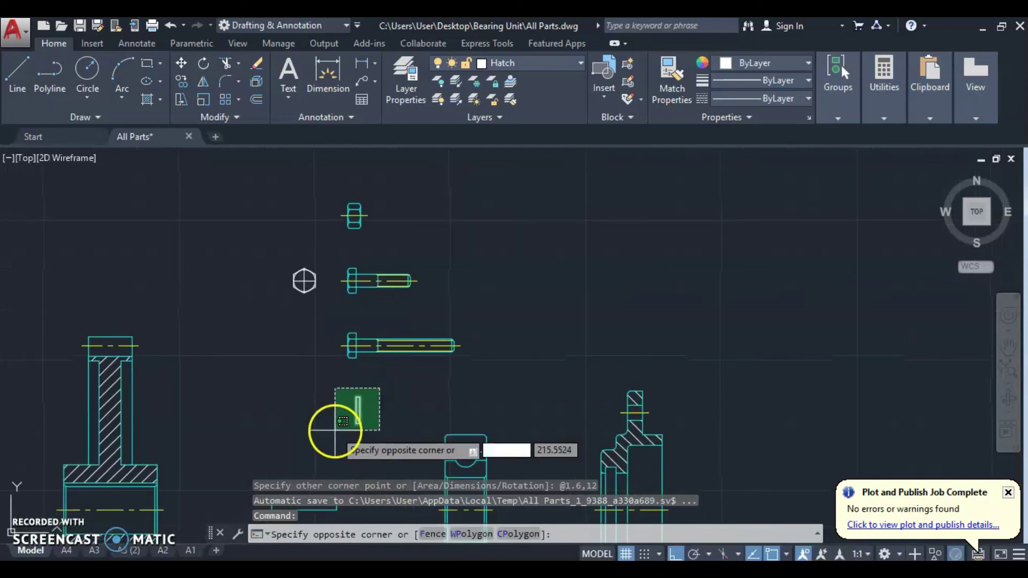
left_click(332, 426)
left_click(540, 67)
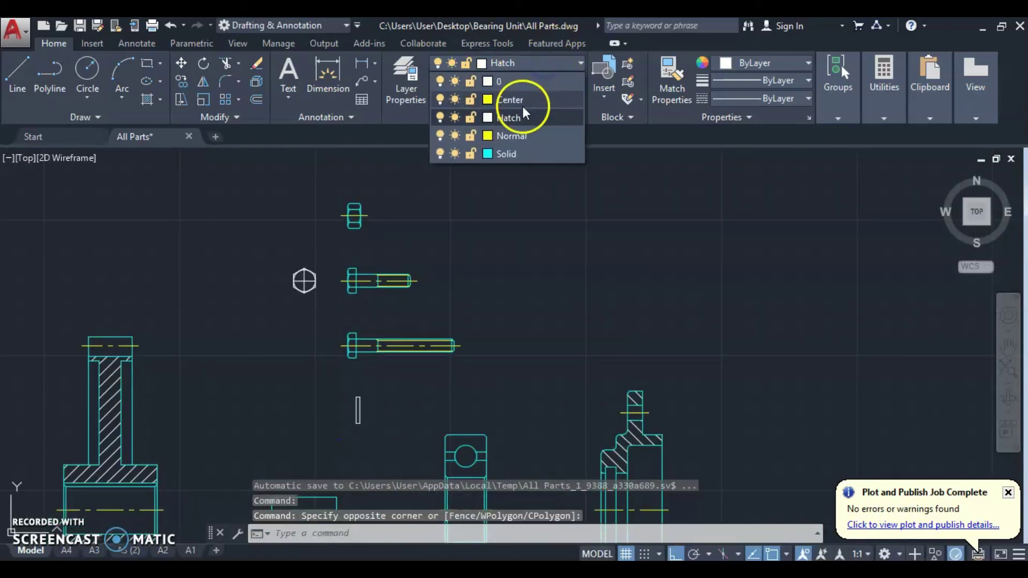
left_click(514, 150)
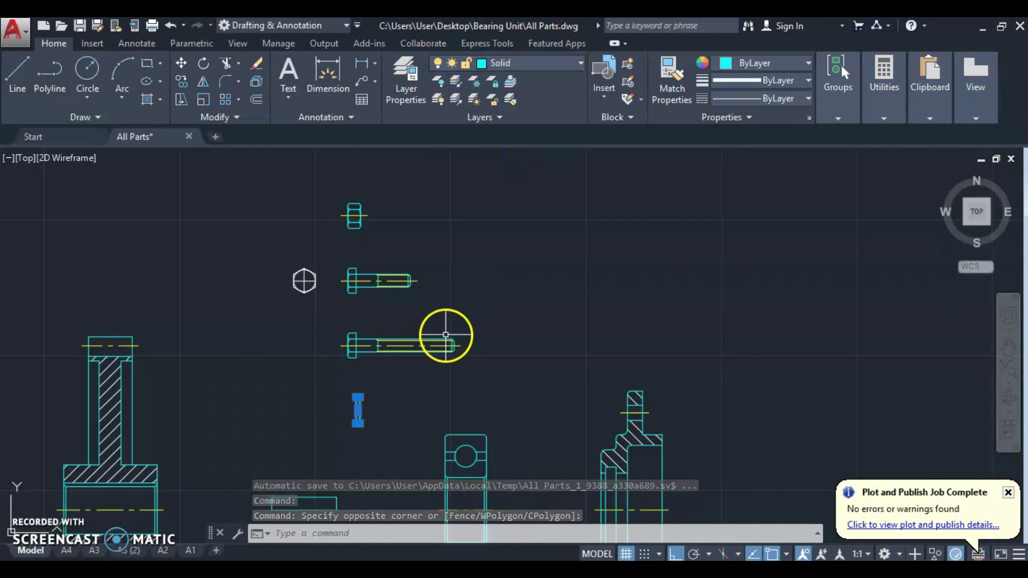
key("Escape")
Step: Check the reference drawing PDF, then return to the AutoCAD drawing
scroll(487, 305, "down", 2)
scroll(477, 268, "down", 2)
scroll(440, 289, "up", 1)
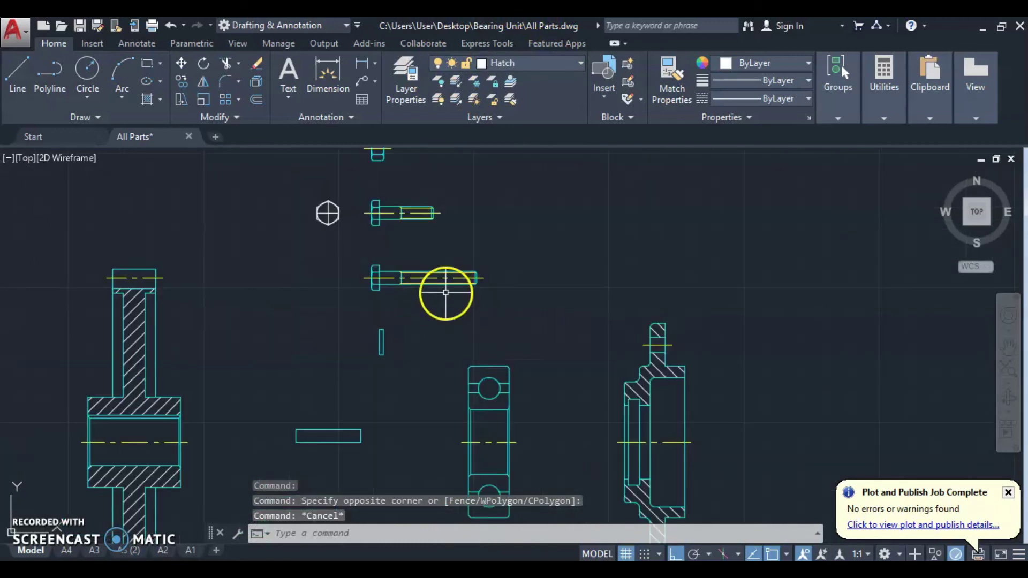
scroll(447, 291, "up", 2)
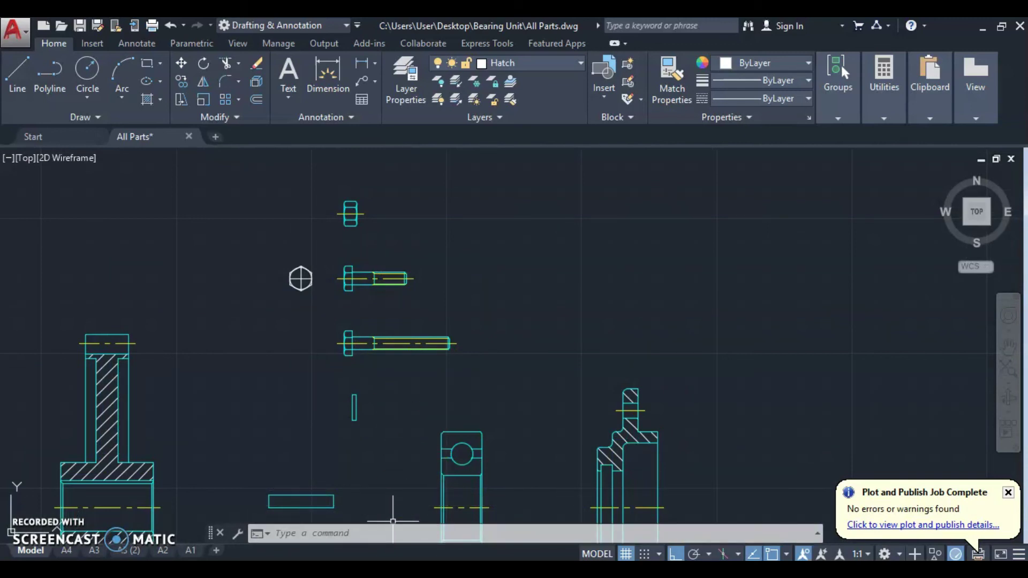
mouse_move(349, 562)
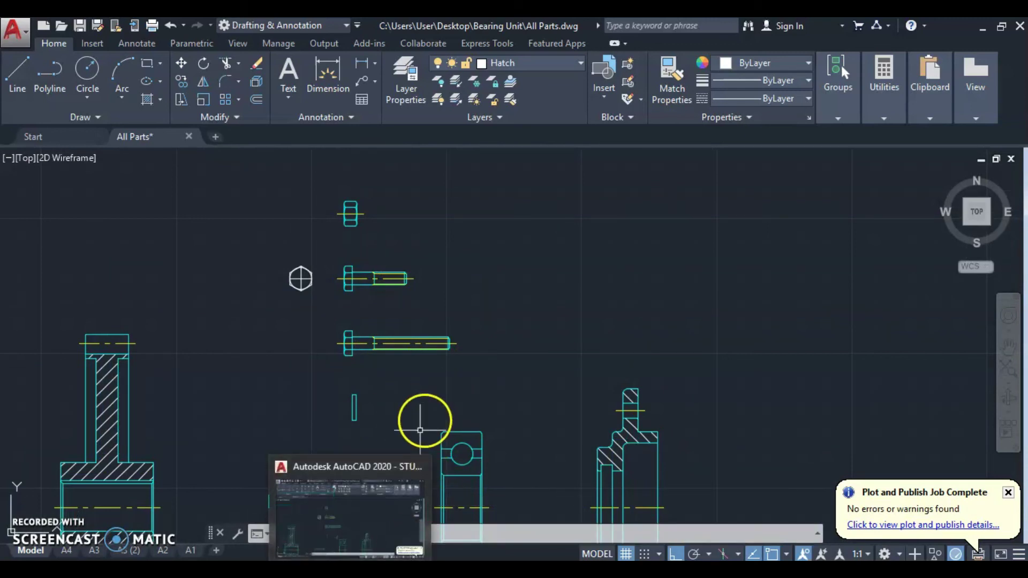
left_click(364, 508)
scroll(497, 411, "down", 3)
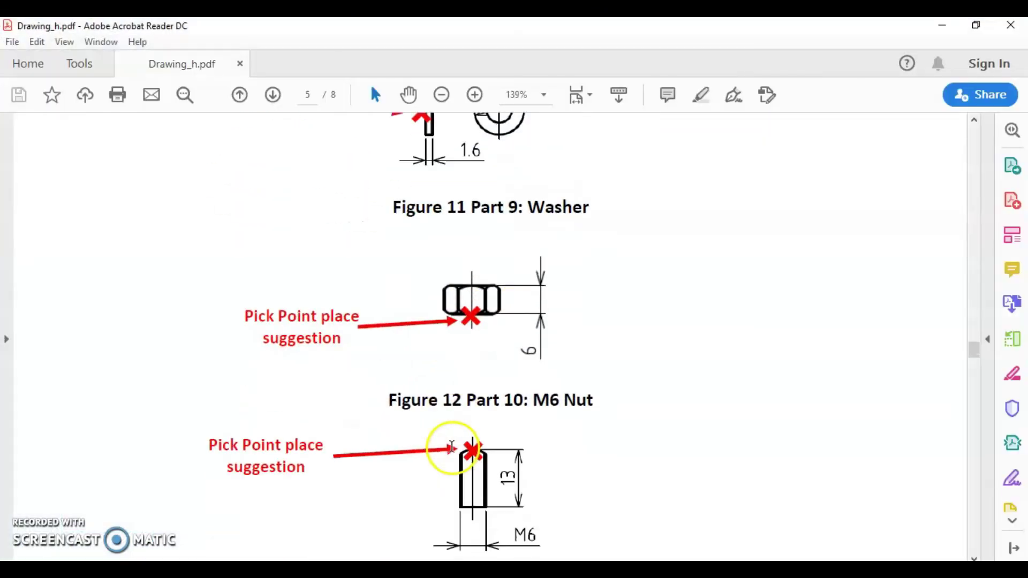
scroll(521, 412, "down", 3)
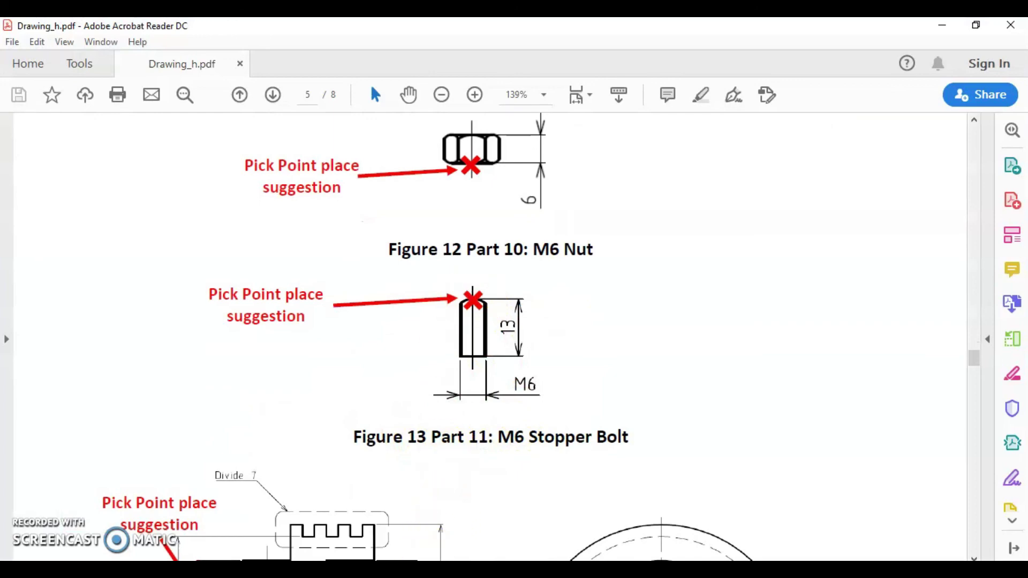
key("alt+Tab")
scroll(525, 383, "up", 3)
Step: Copy the long bolt 20 units below to start the stopper bolt
scroll(505, 280, "up", 2)
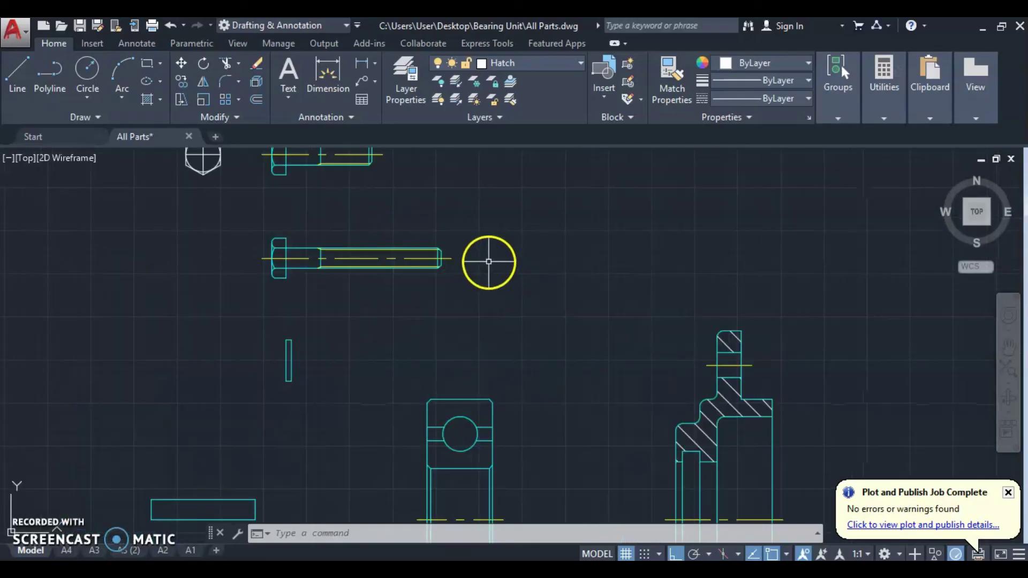
middle_click_drag(488, 262, 482, 346)
left_click(504, 284)
left_click(376, 372)
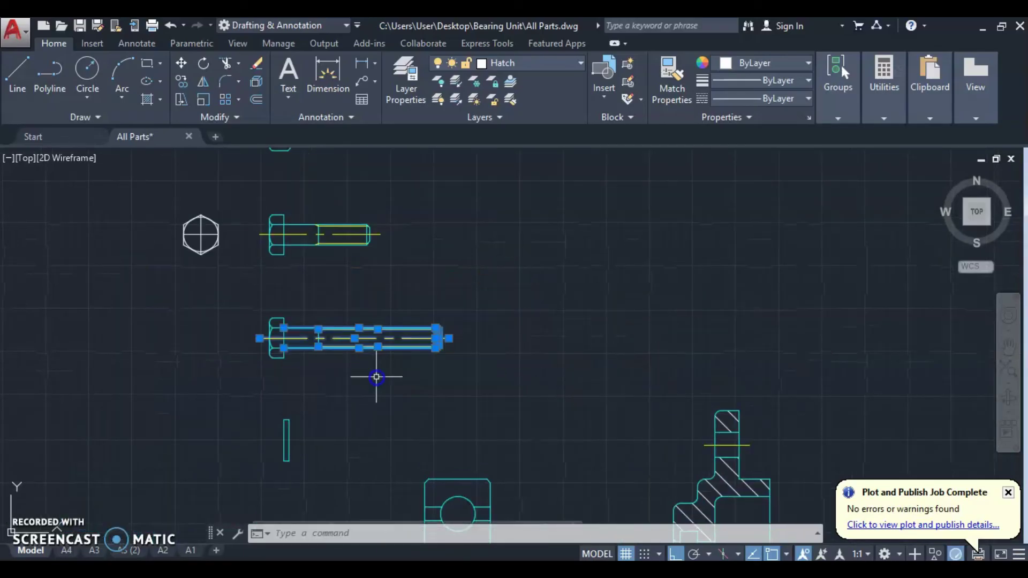
type("co")
key("Return")
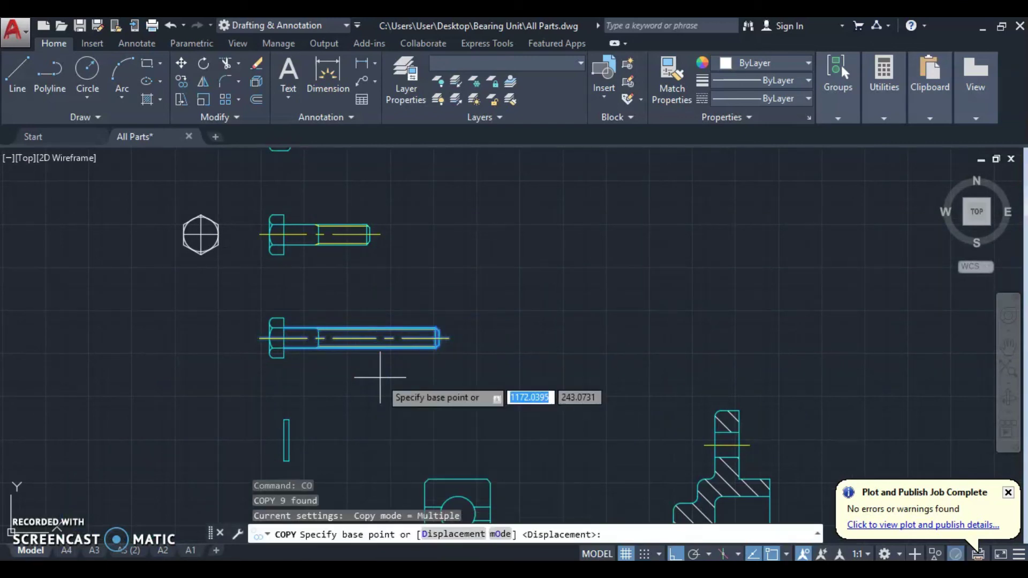
left_click(501, 355)
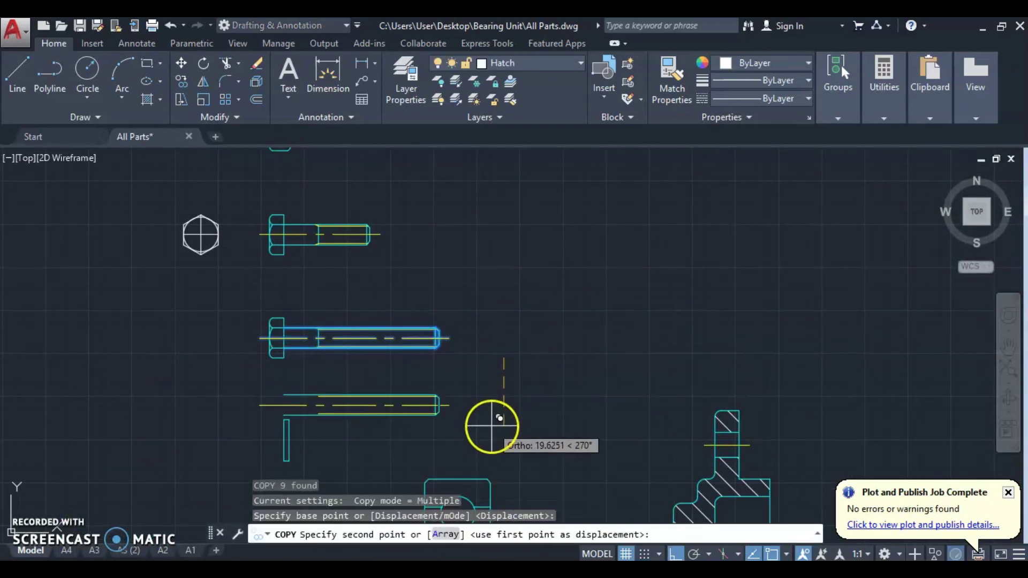
type("20")
key("Return")
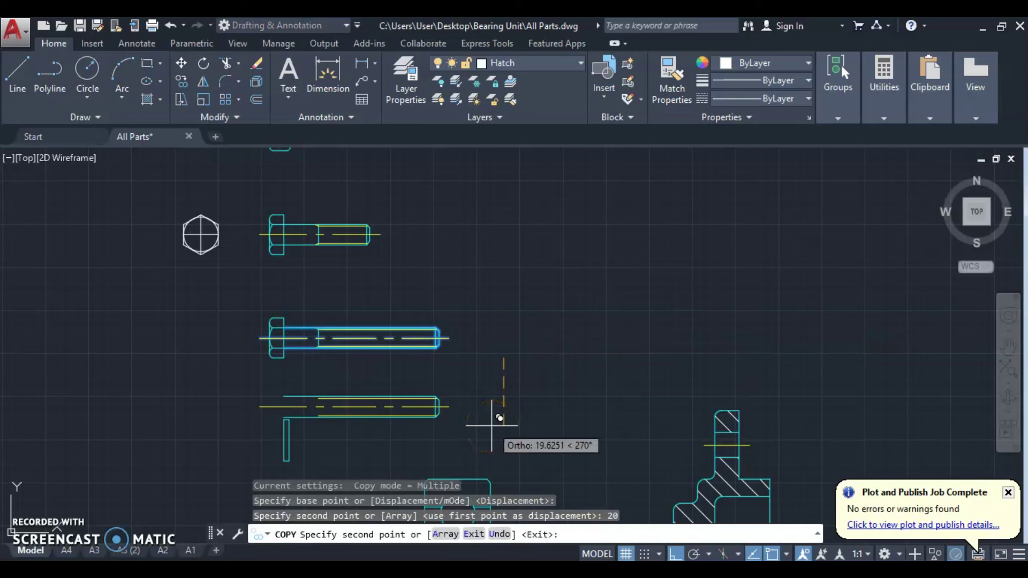
key("Escape")
Step: Offset the copy's end line 13 to the left as the new vertical edge
scroll(444, 408, "up", 4)
scroll(550, 391, "down", 2)
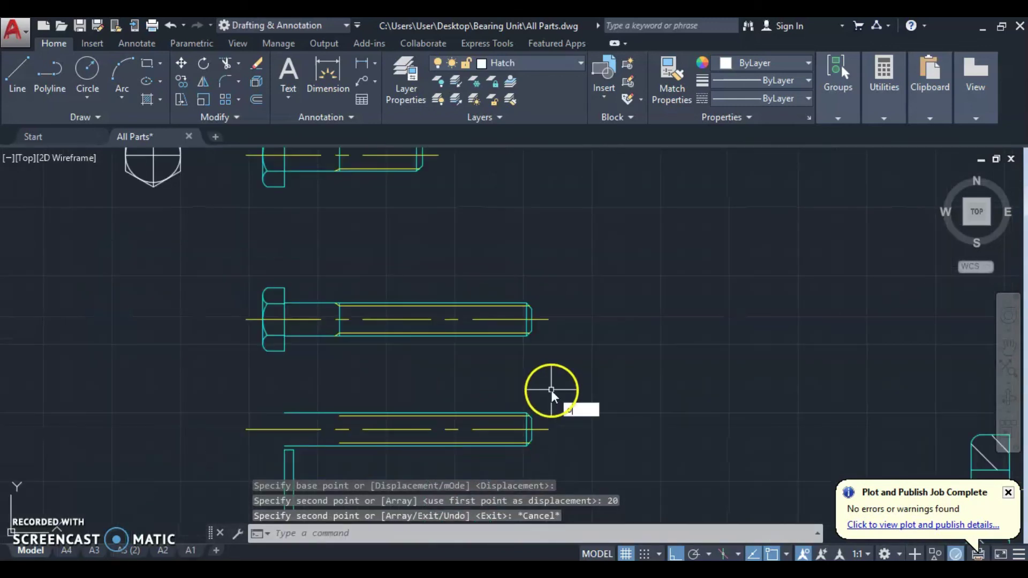
type("o")
key("Return")
key("Return")
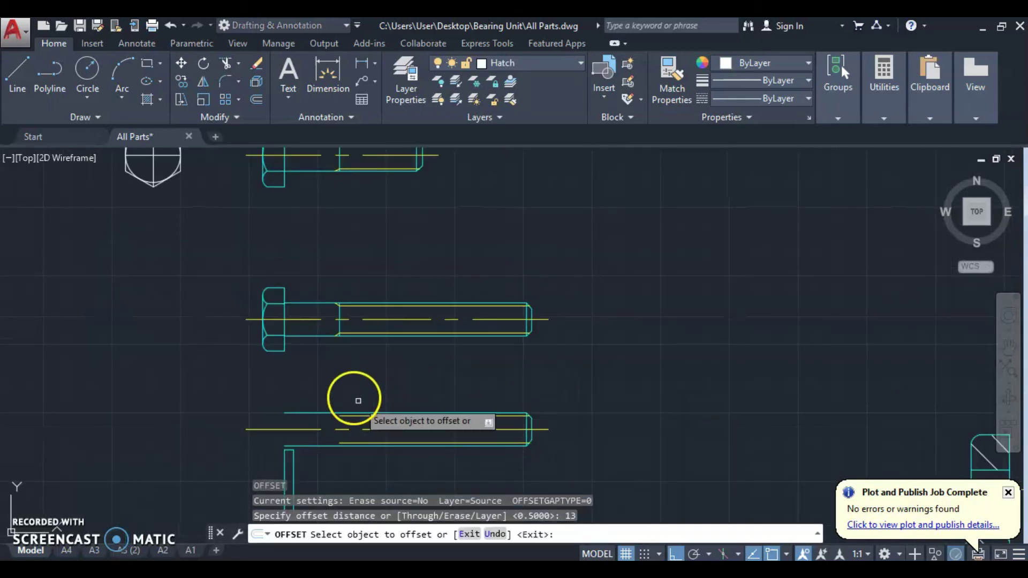
scroll(358, 398, "up", 4)
left_click(747, 448)
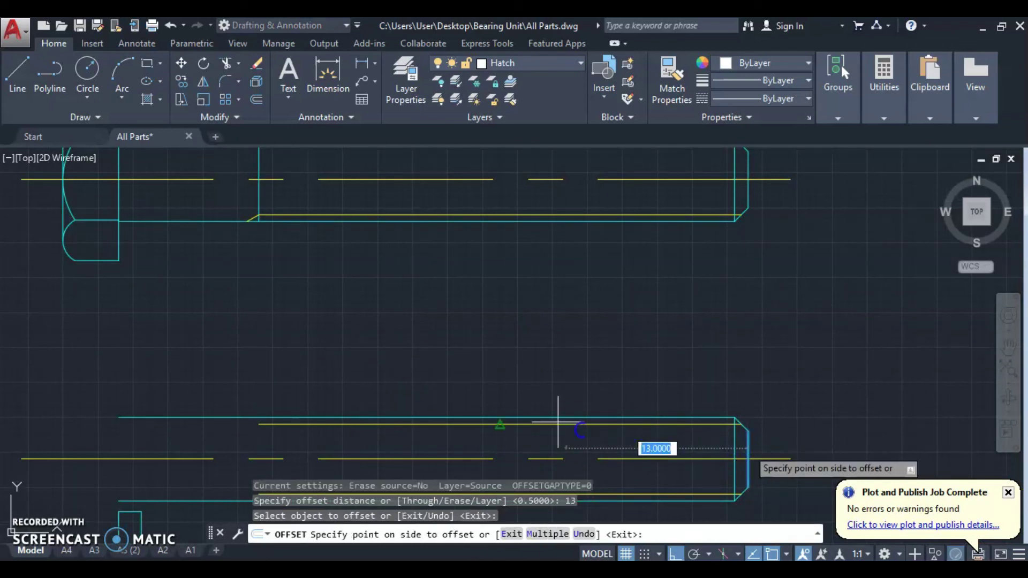
left_click(495, 385)
key("Escape")
middle_click_drag(585, 398, 518, 283)
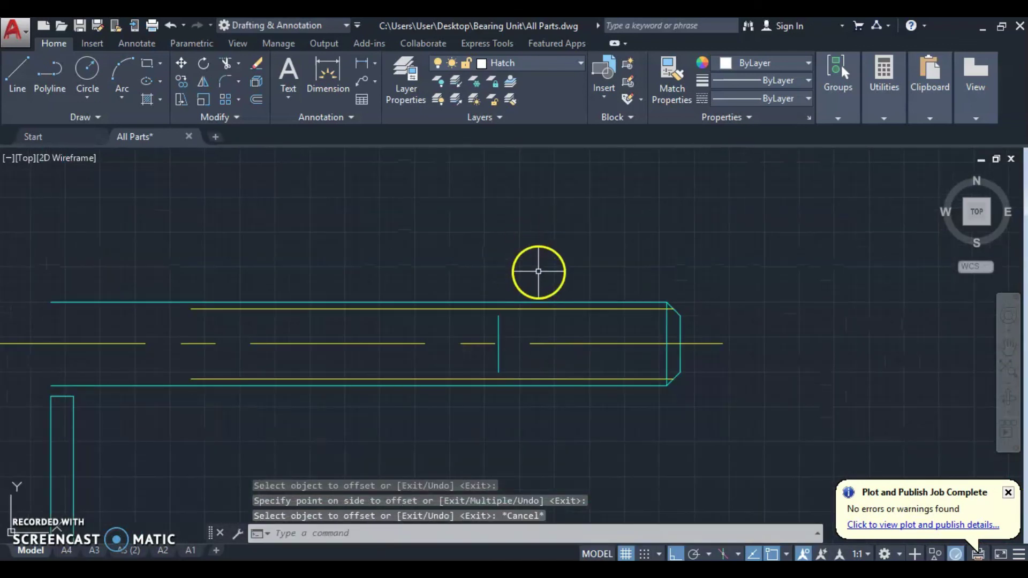
Step: Start a zero-radius fillet in Multiple mode
type("f")
key("Return")
type("r")
key("Return")
type("0")
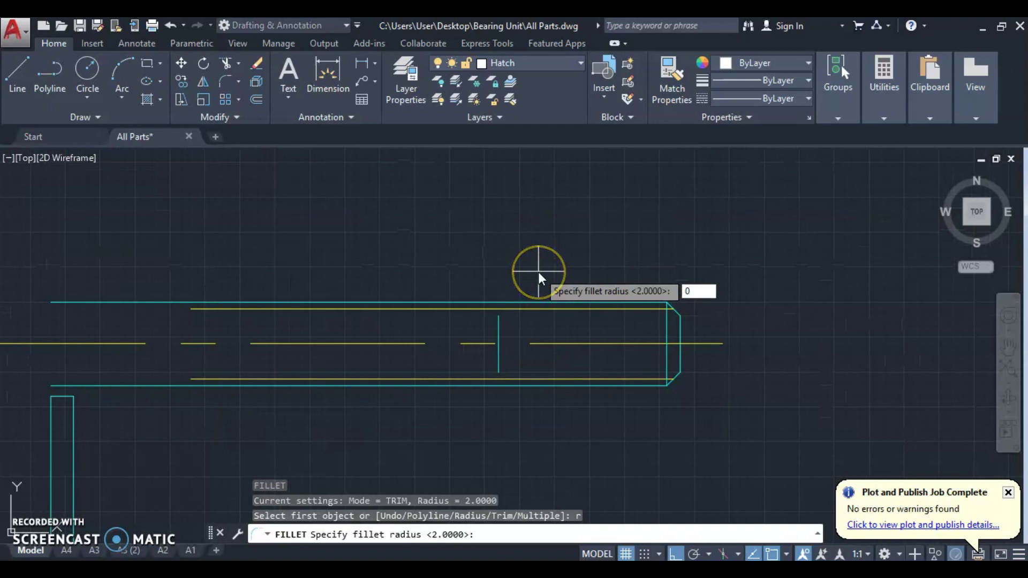
key("Return")
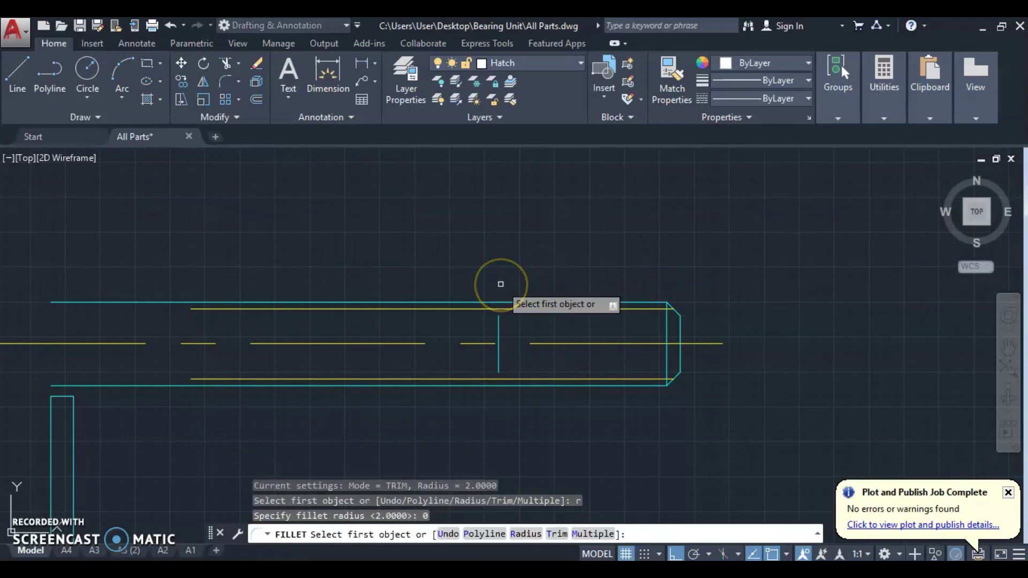
type("m")
key("Return")
Step: Join the vertical line to the top and bottom lines in sharp square corners
left_click(499, 329)
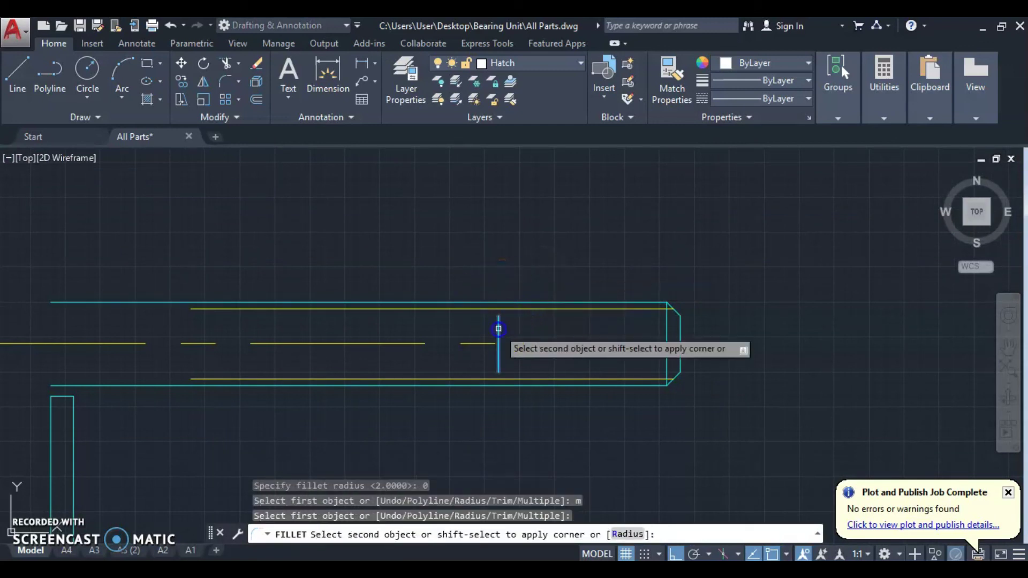
left_click(517, 300)
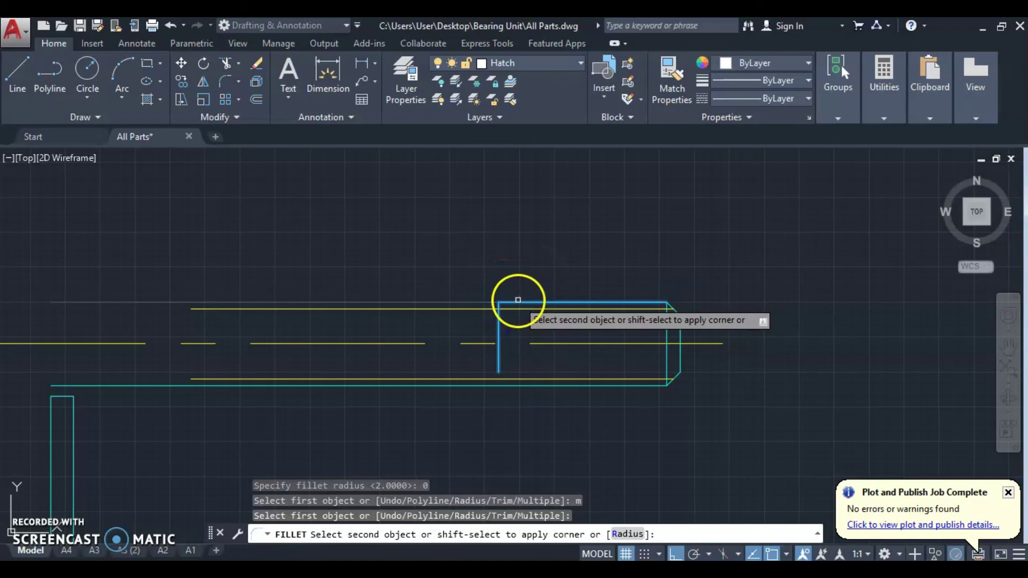
left_click(499, 353)
left_click(500, 386)
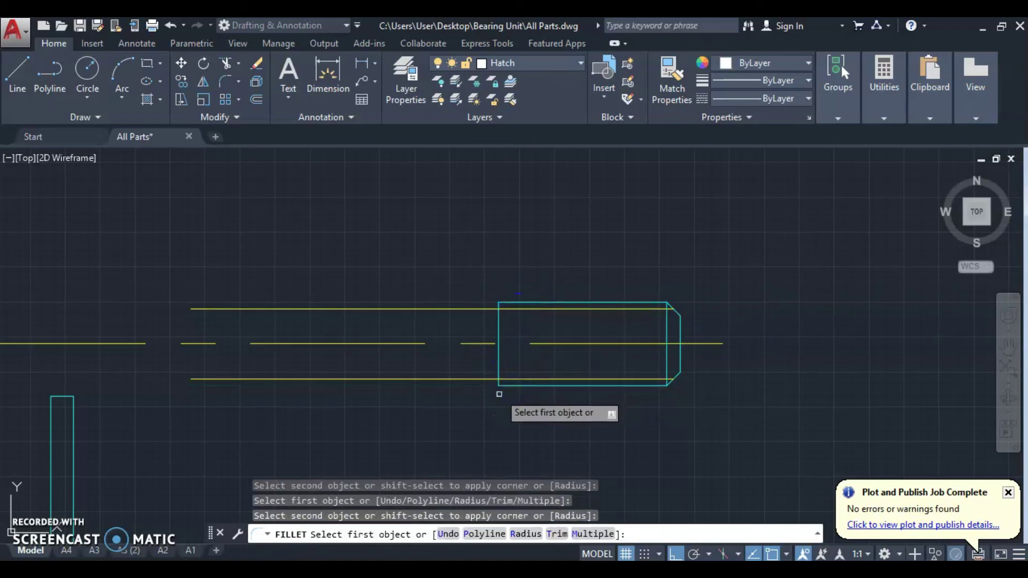
key("Escape")
scroll(694, 316, "up", 2)
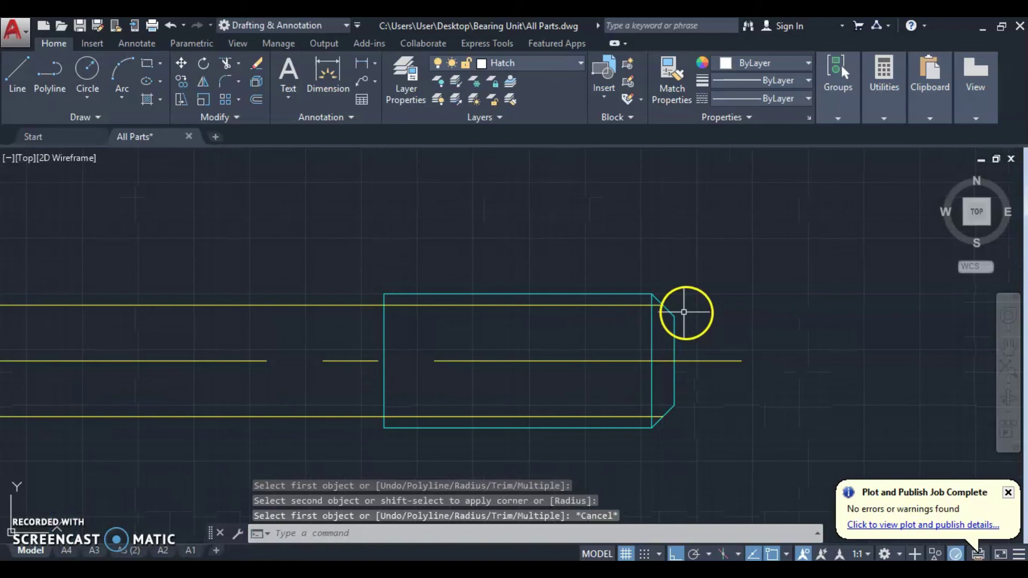
key("Escape")
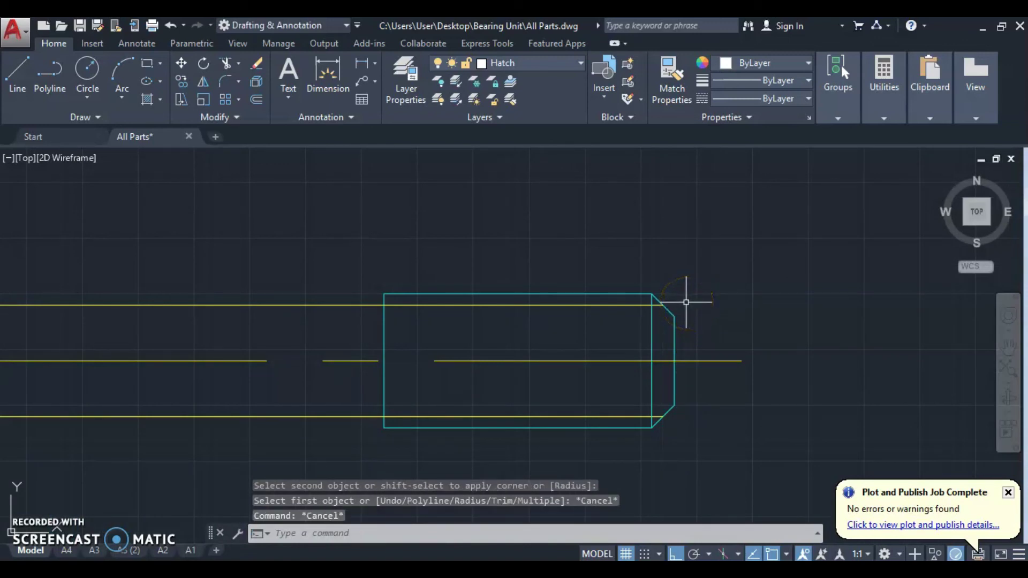
Step: Draw a 3-point arc across the bolt's right end, corner to corner
type("Arc")
key("Return")
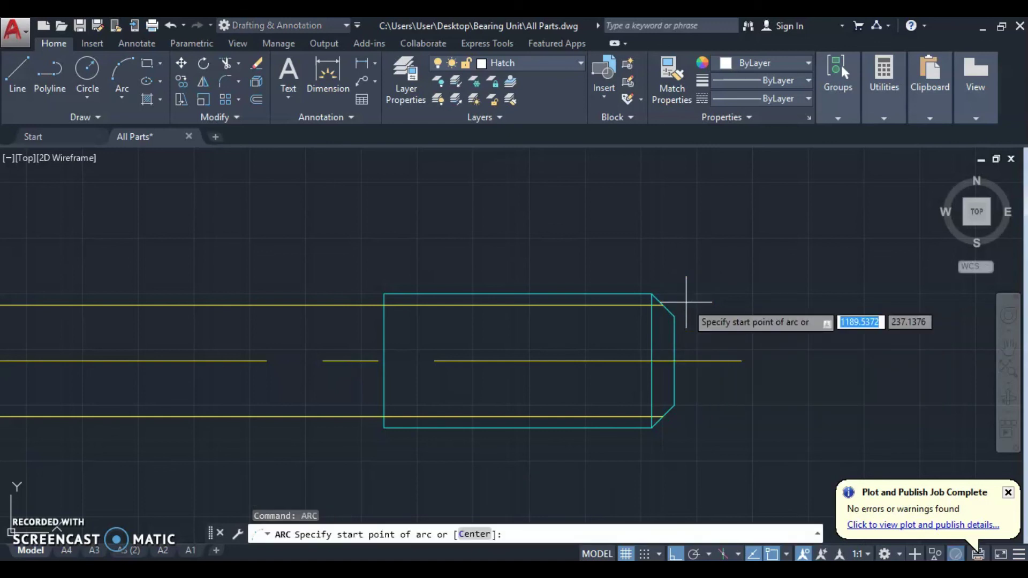
left_click(652, 294)
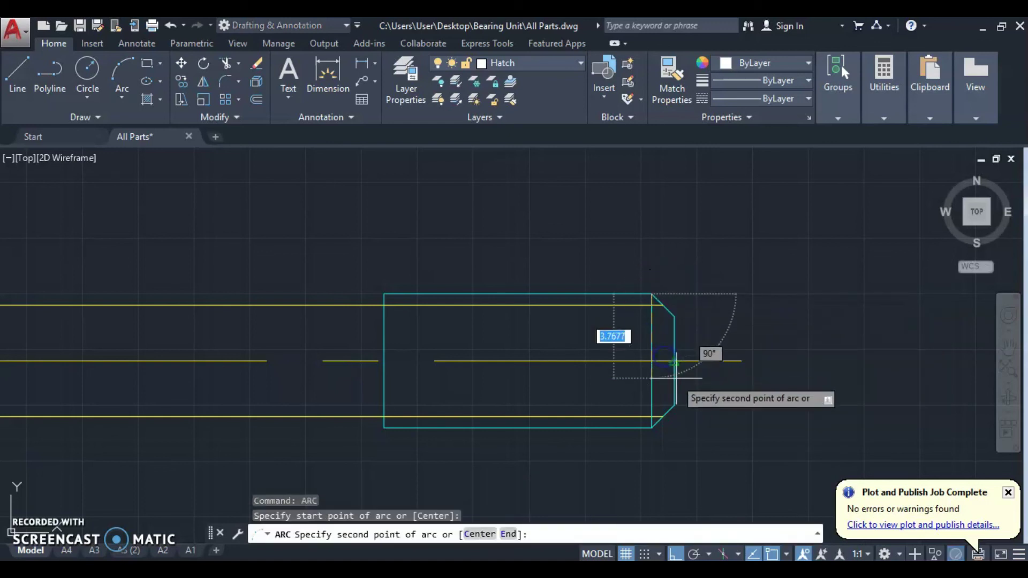
left_click(675, 362)
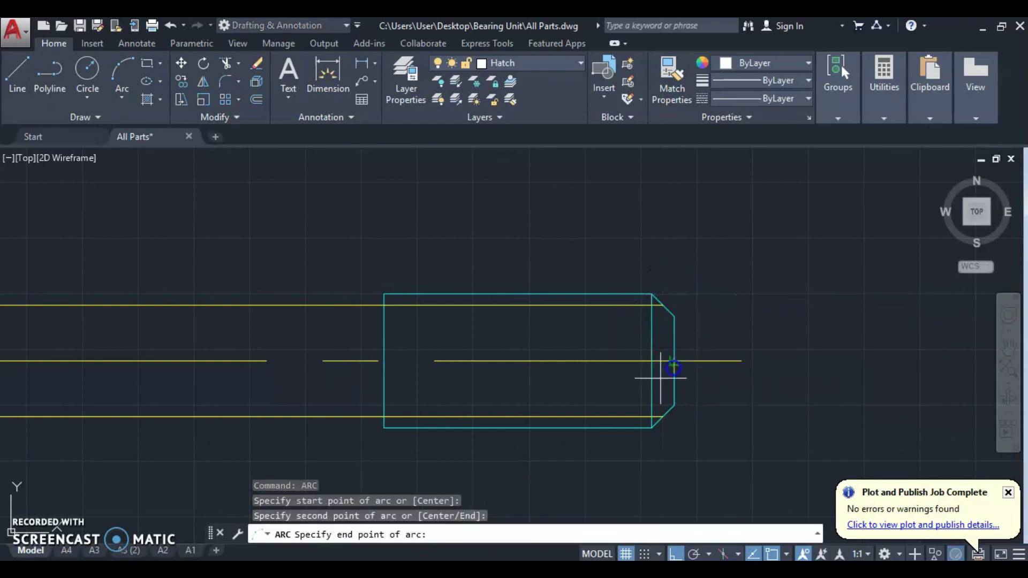
left_click(647, 428)
key("Escape")
scroll(669, 405, "up", 2)
Step: Erase the chamfer lines at the bolt's right end
left_click(680, 393)
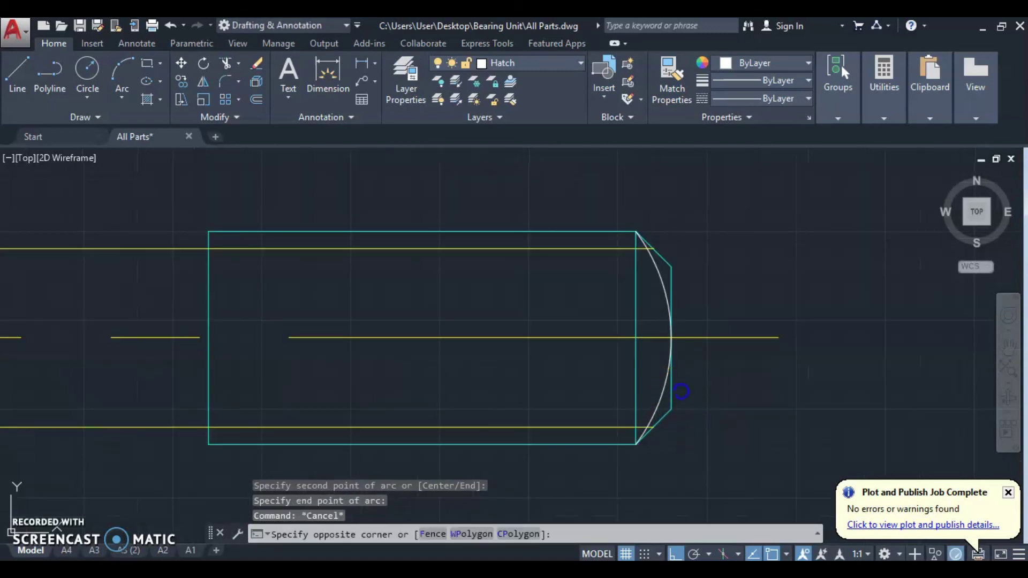
left_click(672, 359)
left_click(678, 239)
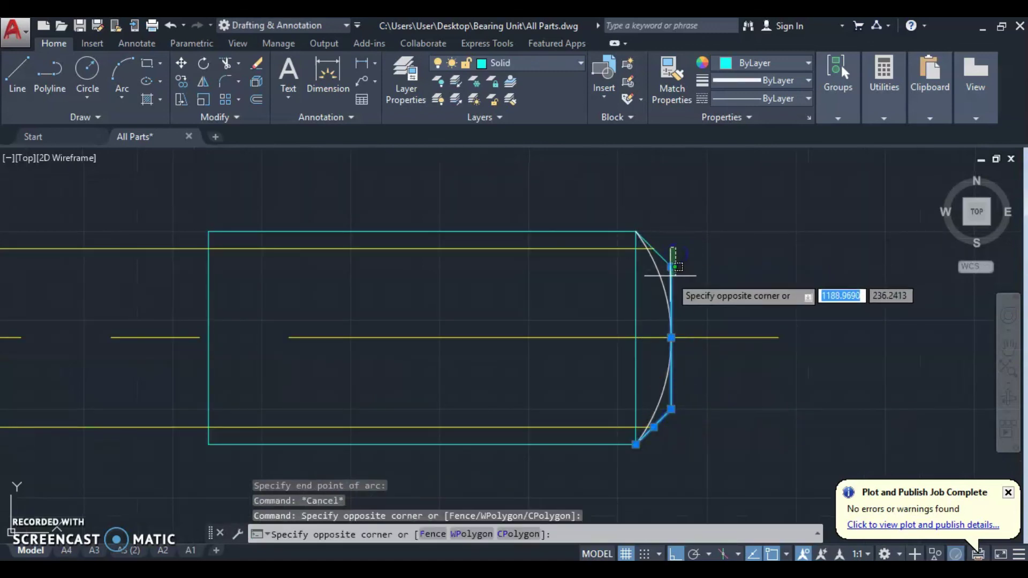
left_click(664, 272)
key("Delete")
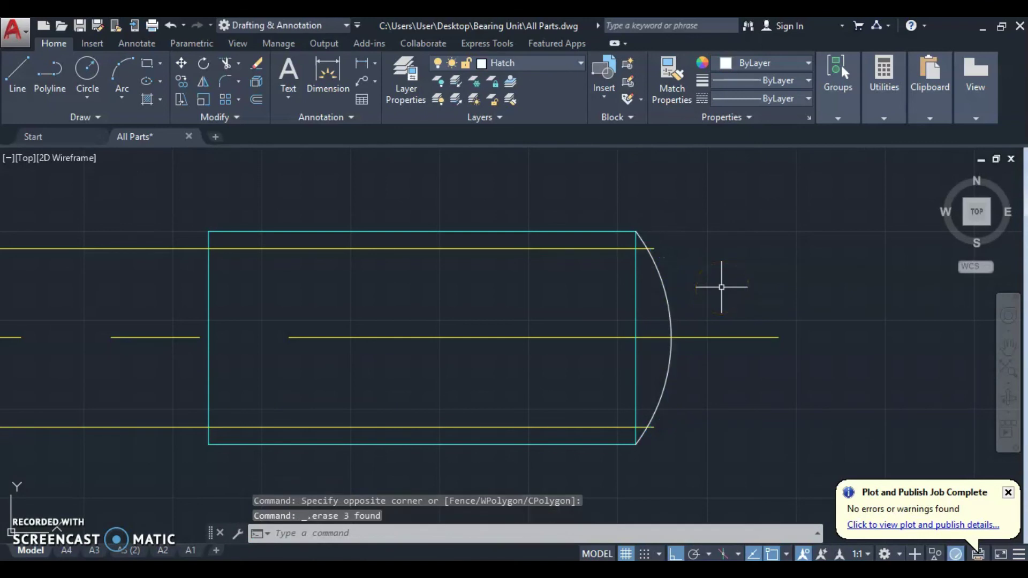
scroll(573, 311, "down", 4)
Step: Trim the line stubs left of the part against the vertical line
left_click(431, 300)
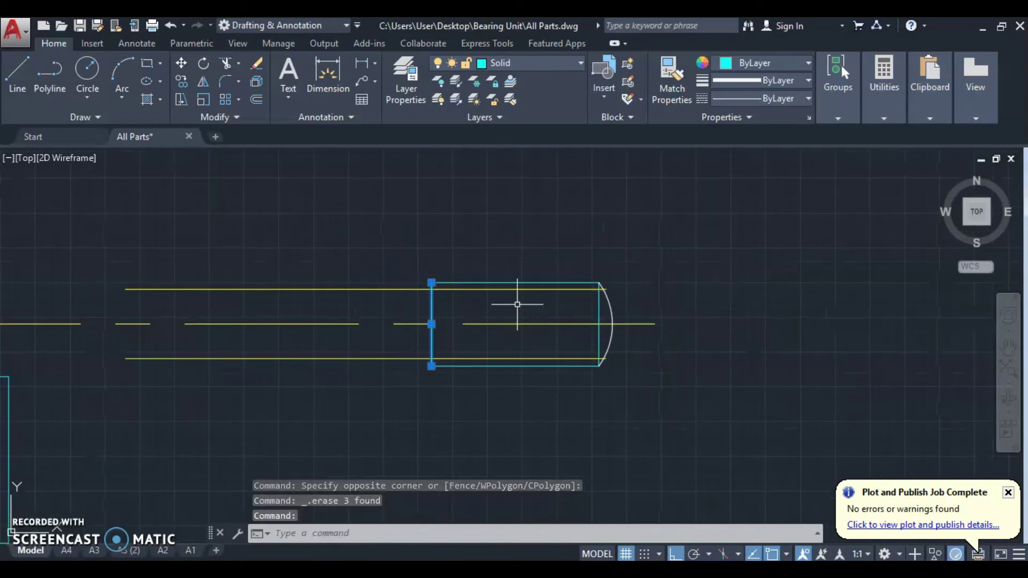
type("tr")
key("Return")
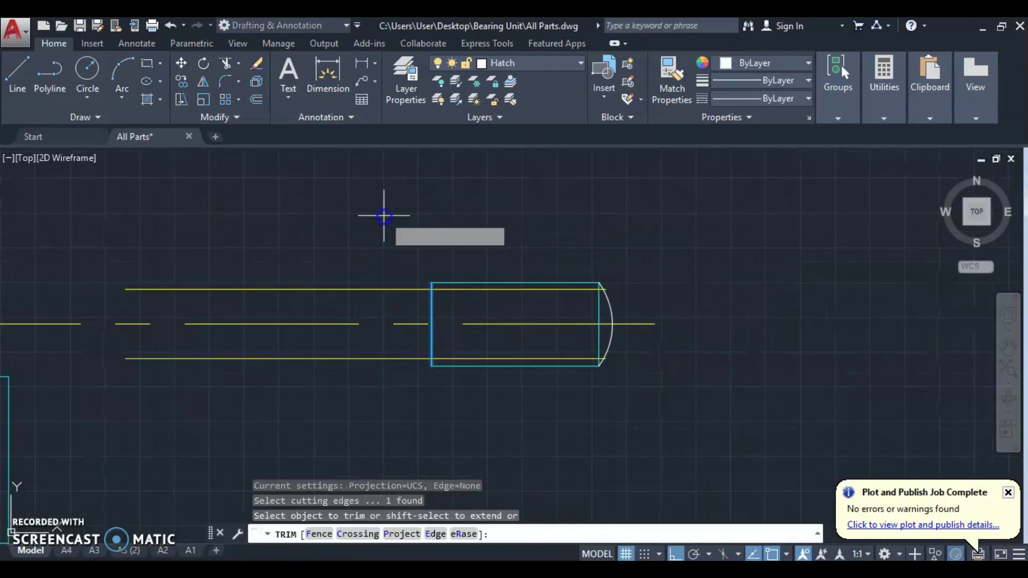
left_click(384, 215)
left_click(288, 390)
key("Escape")
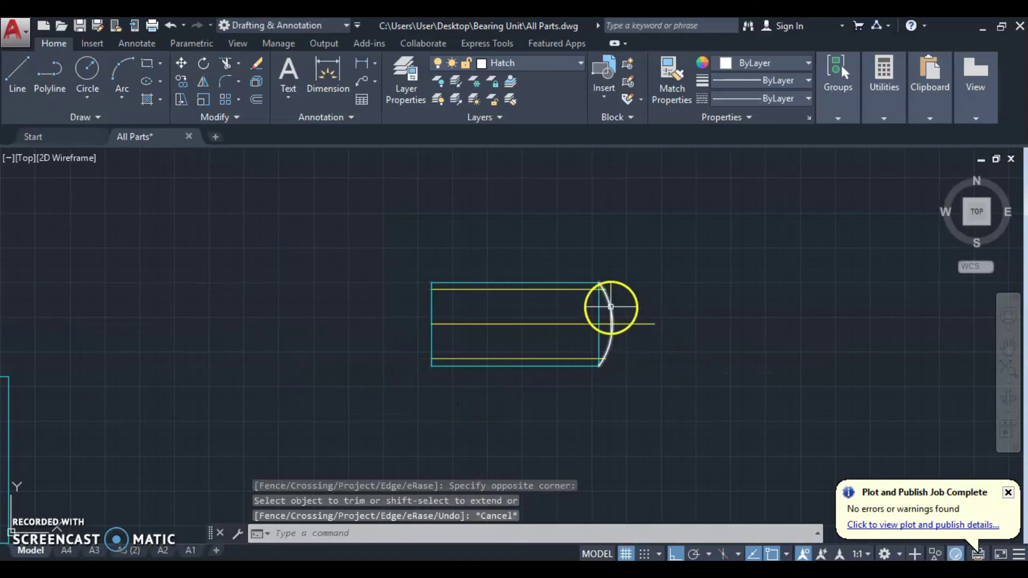
Step: Put the arc and centre line on the Solid layer
left_click(611, 307)
left_click(541, 66)
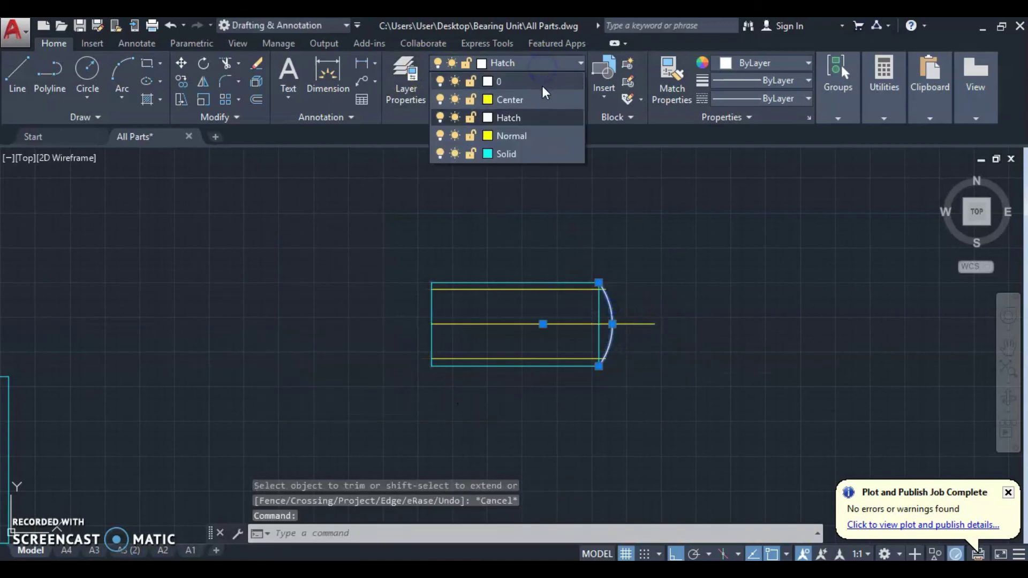
left_click(524, 153)
key("Escape")
scroll(613, 263, "up", 2)
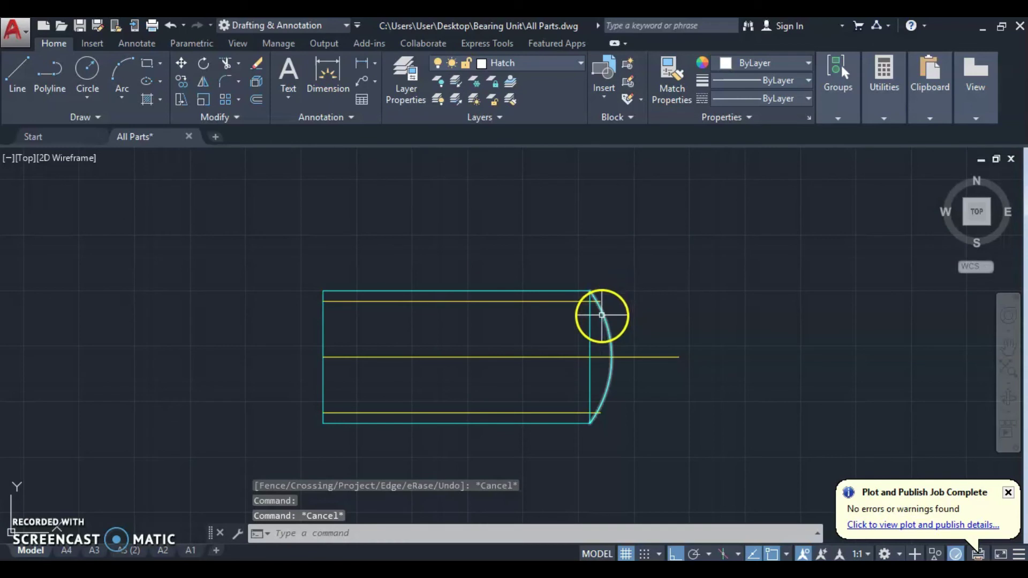
left_click(602, 315)
type("tr")
key("Return")
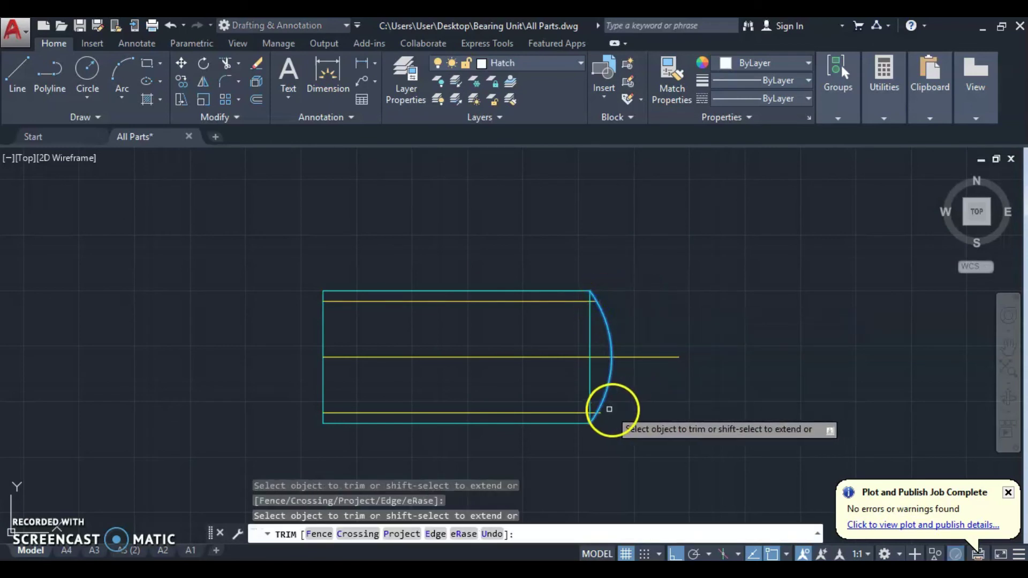
key("Escape")
Step: Lengthen the centre line by 3 from its left end
left_click(423, 365)
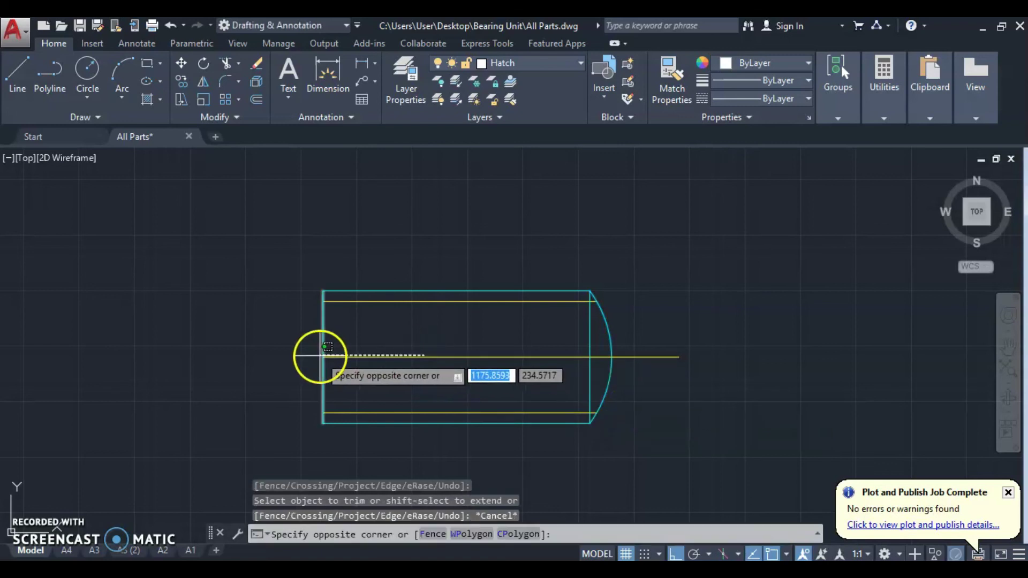
left_click(345, 367)
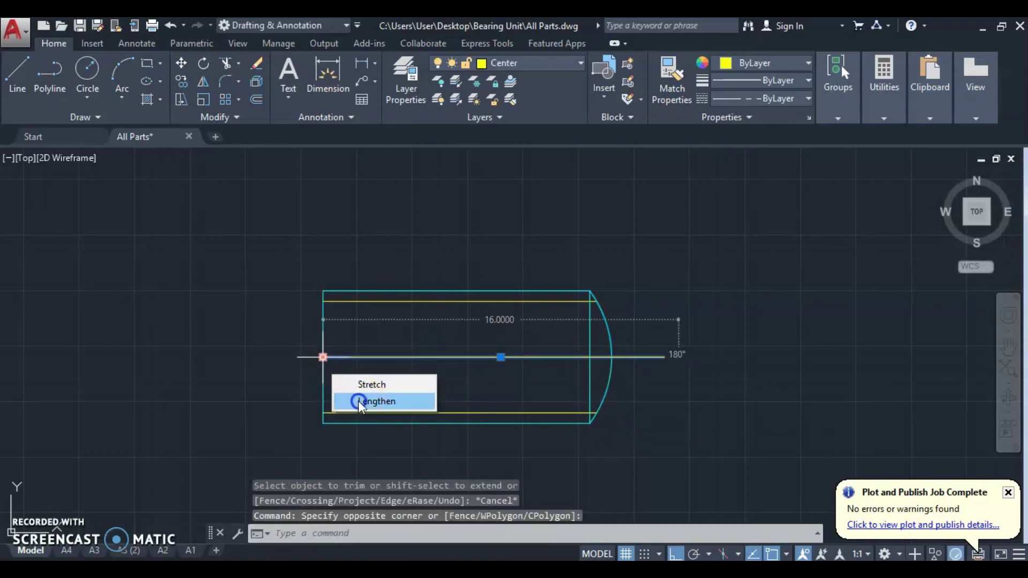
mouse_move(322, 358)
left_click(358, 400)
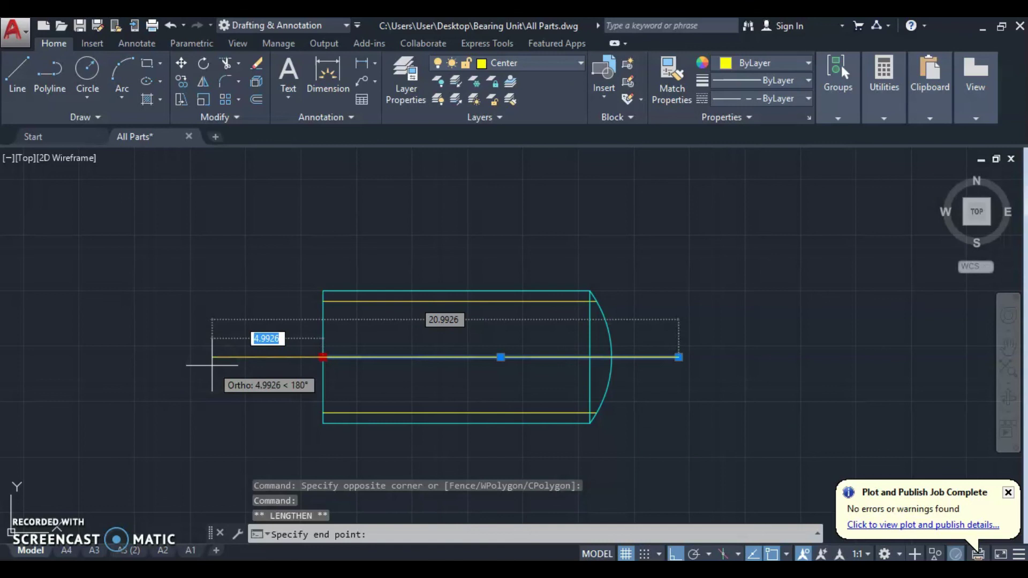
type("3")
key("Return")
scroll(297, 349, "down", 4)
scroll(312, 340, "down", 3)
scroll(284, 354, "down", 2)
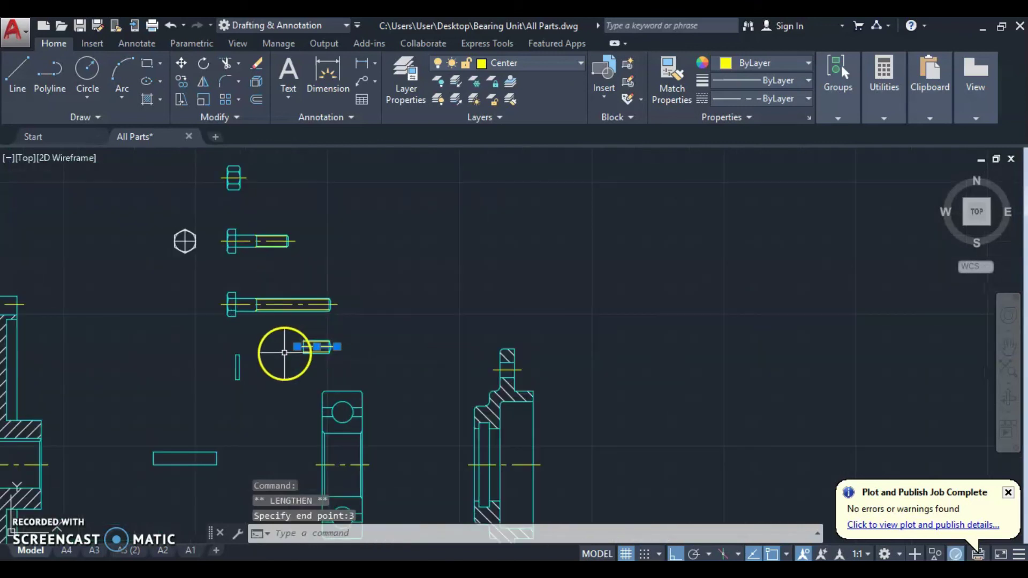